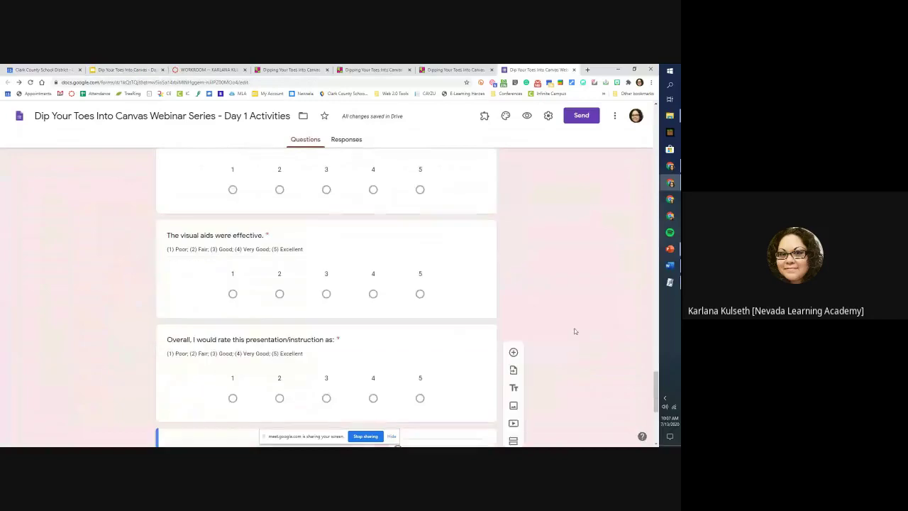
Preview the Day 1 Google Form as a respondent and advance to its second page
left_click(526, 116)
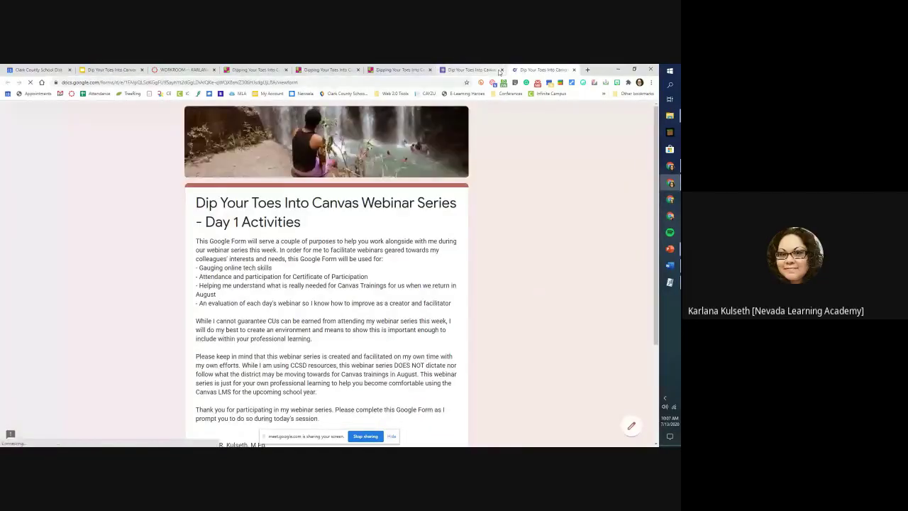
scroll(326, 284, "down", 5)
left_click(201, 374)
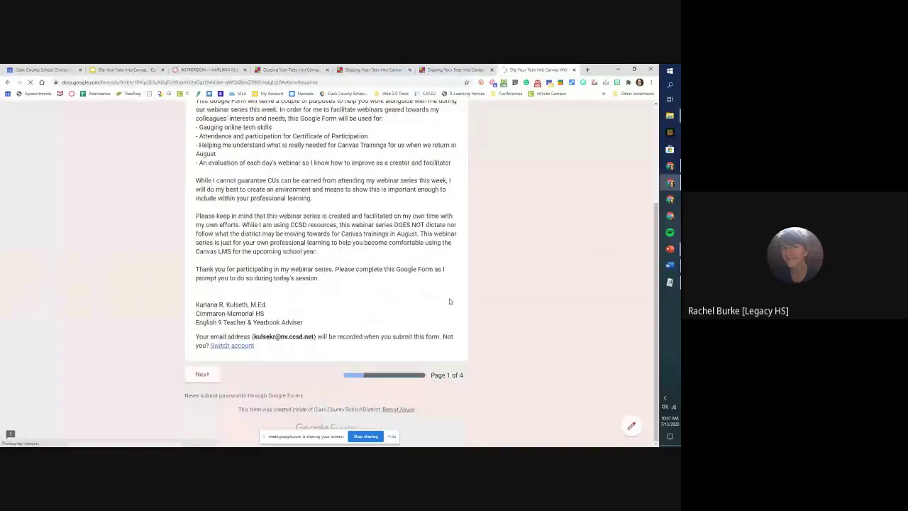
Open the bit.ly Padlet link under the 'How well do you know Canvas?' question
scroll(578, 289, "down", 5)
scroll(578, 291, "down", 3)
scroll(578, 291, "up", 3)
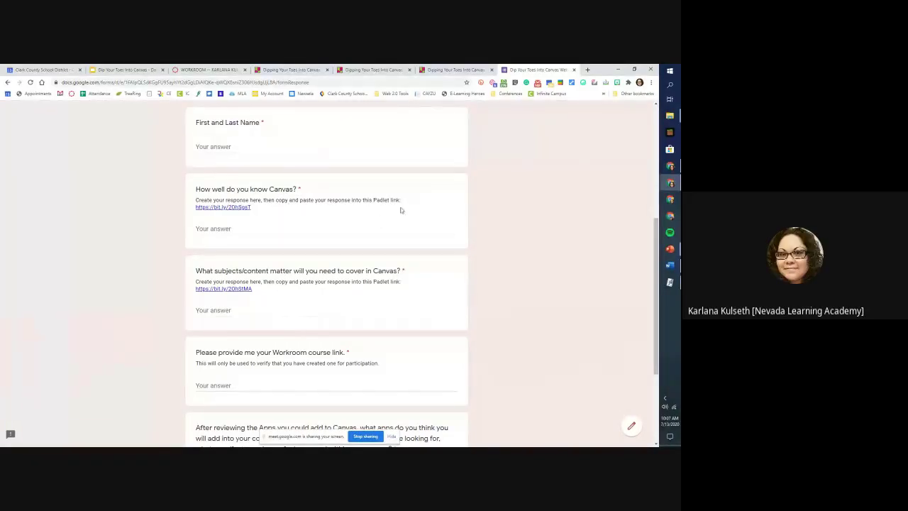
left_click(208, 208)
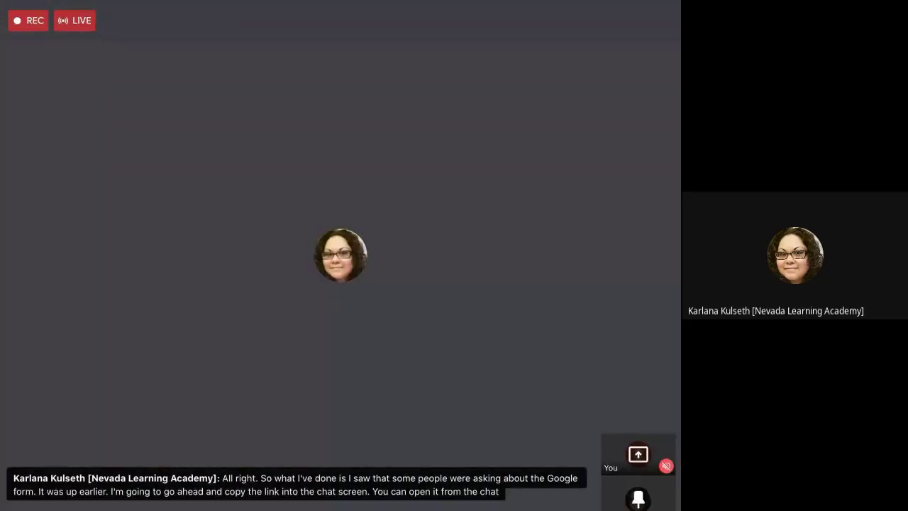
Check the Meet meeting details panel, then close it
left_click(630, 19)
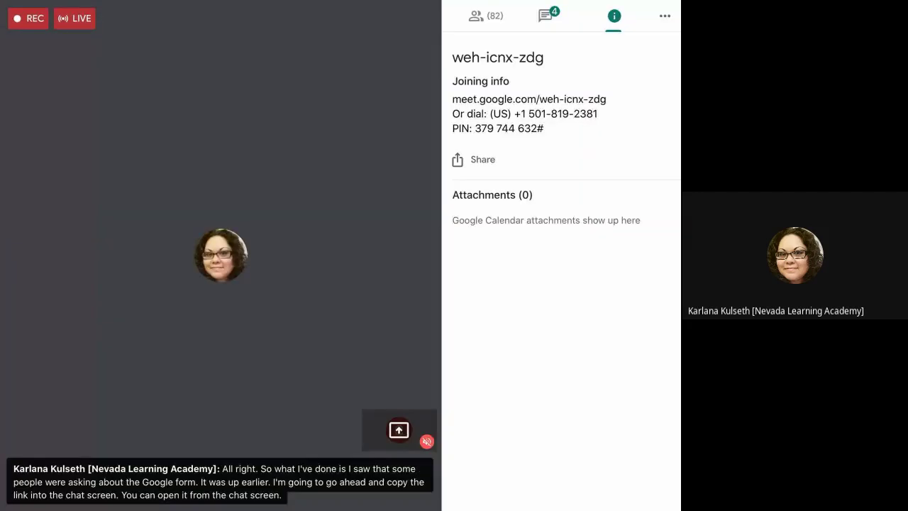
left_click(613, 16)
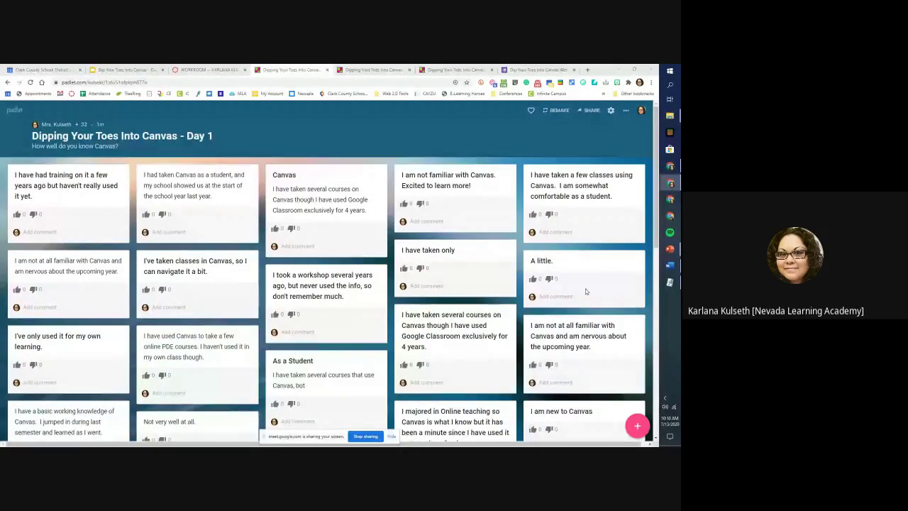
Scroll through the Padlet wall of participants' Canvas answers and back to the top
scroll(589, 301, "down", 5)
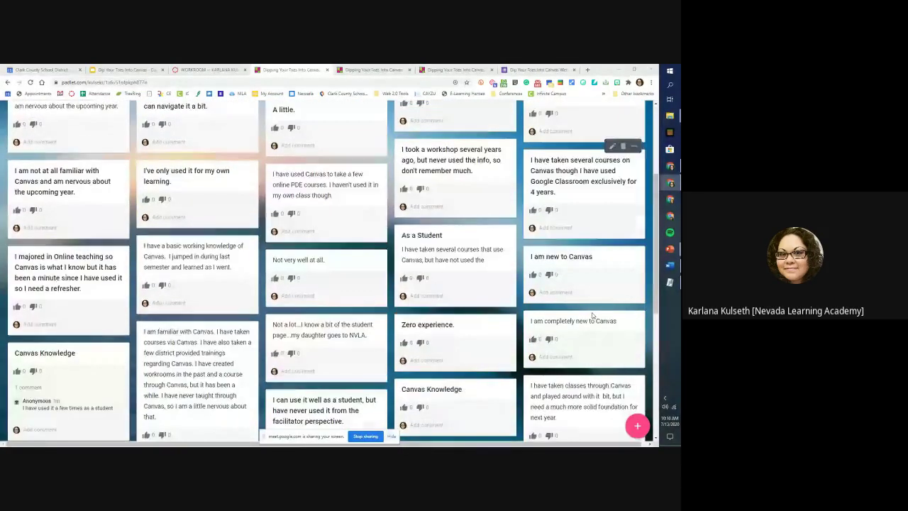
scroll(592, 315, "down", 5)
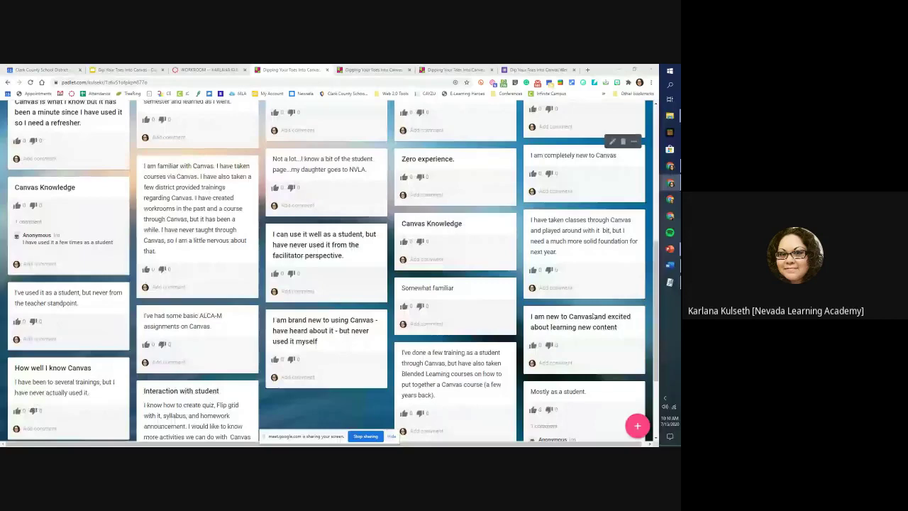
scroll(592, 316, "up", 10)
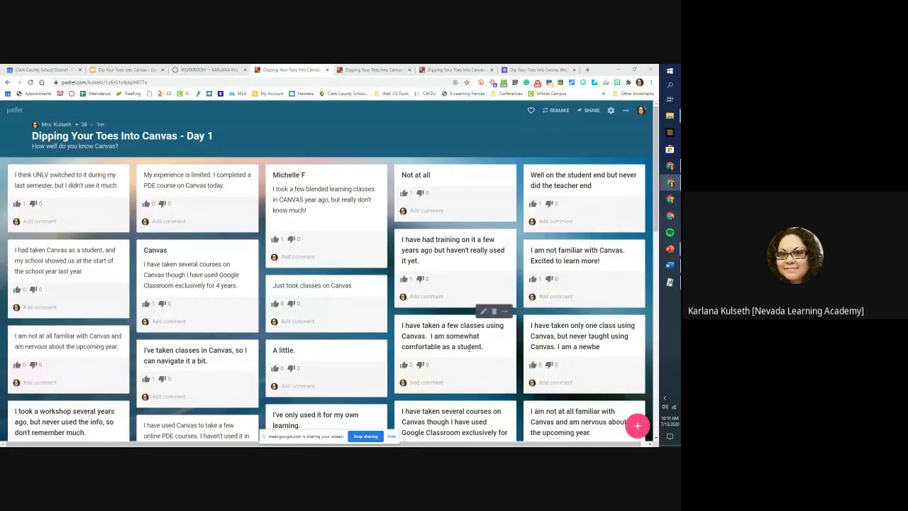
scroll(469, 347, "down", 4)
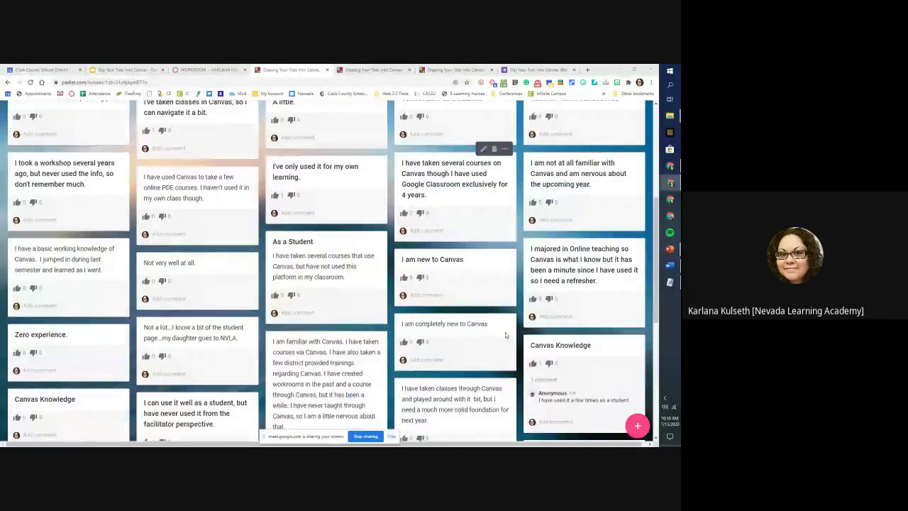
scroll(496, 341, "up", 5)
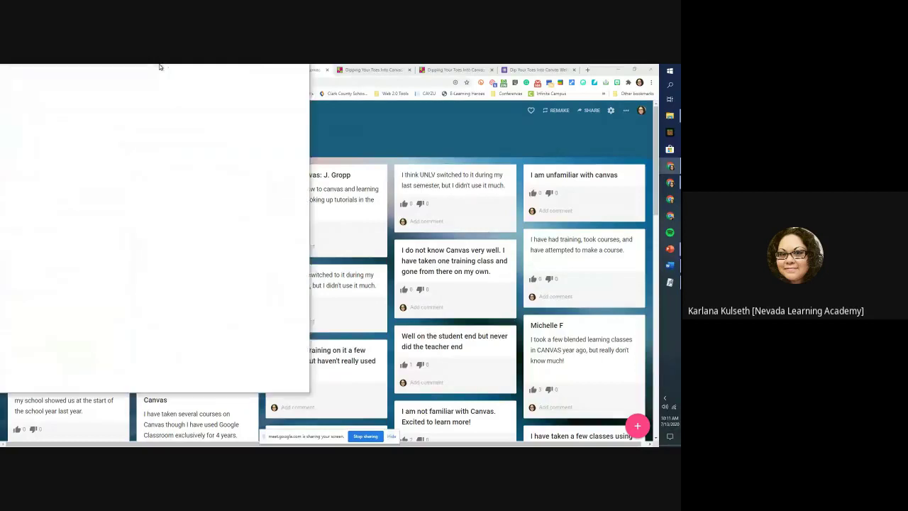
Start a new blank post on the Day 1 Padlet board, then return to the Google Slides presentation
left_click_drag(158, 64, 160, 67)
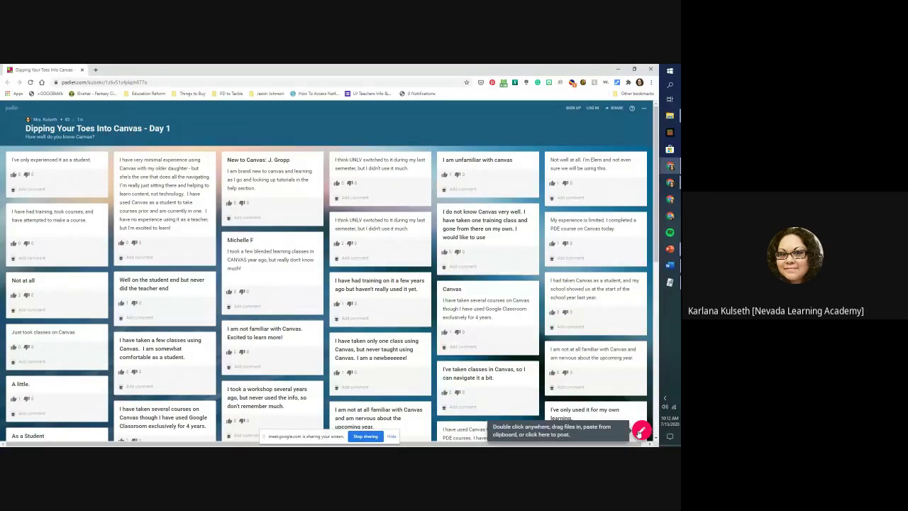
left_click(638, 430)
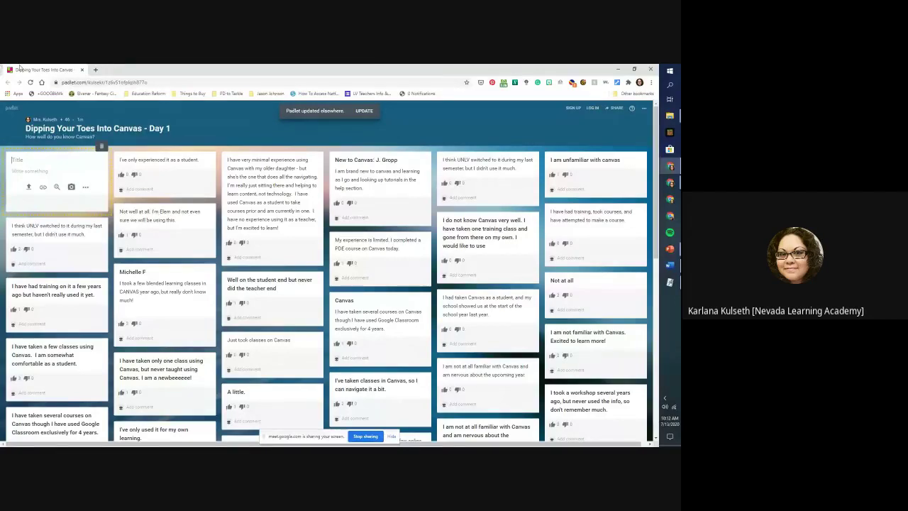
key("alt+Tab")
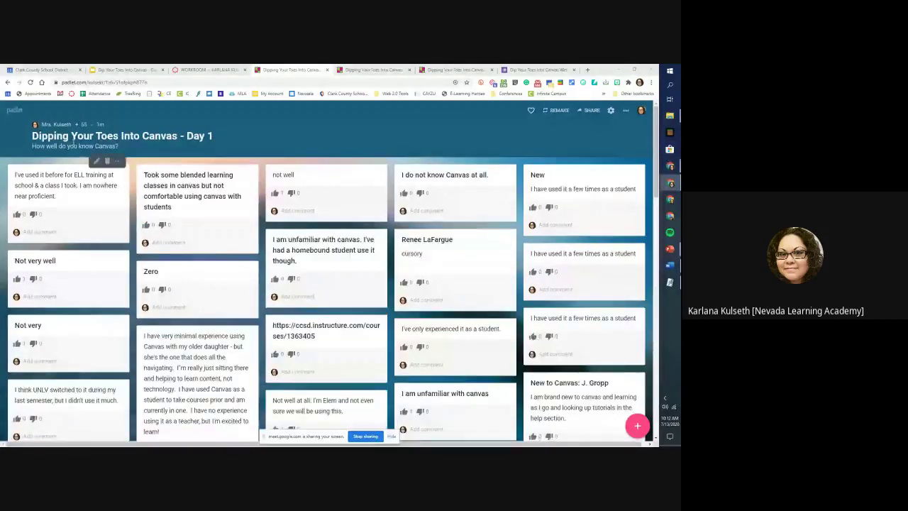
left_click(132, 68)
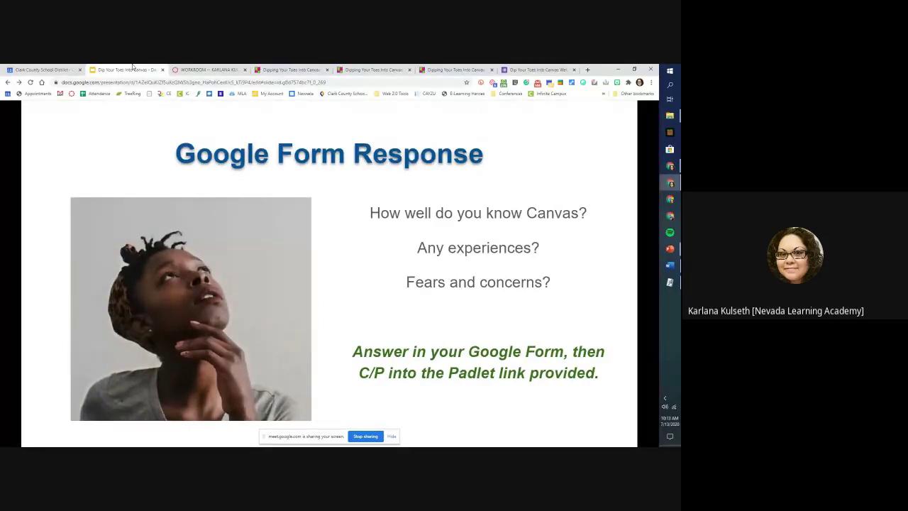
Advance the slideshow to the Navigating the Canvas LMS slide
key("Right")
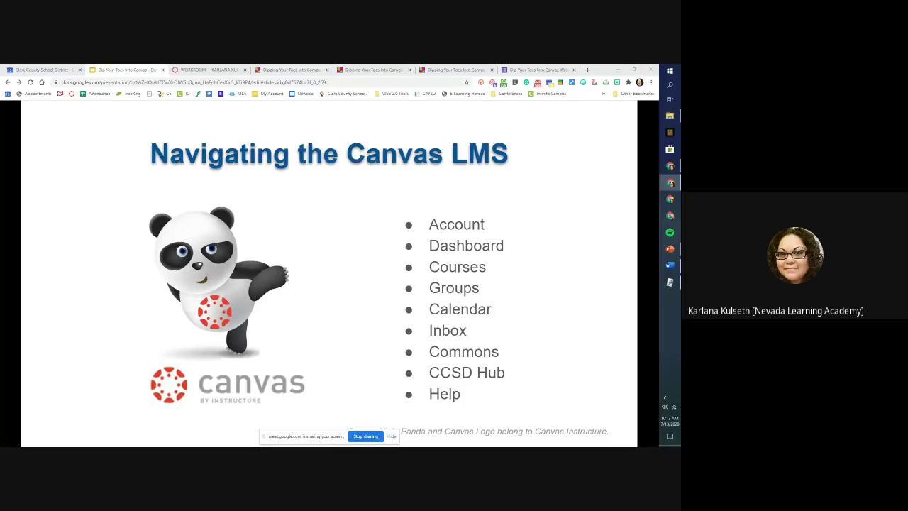
Switch to the Canvas Webinar - WORKING tab and open the Canvas Dashboard
left_click(178, 68)
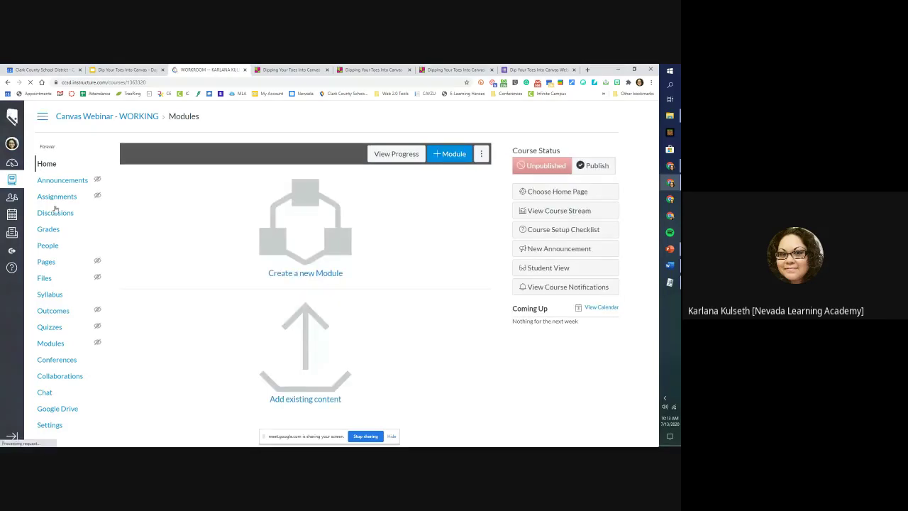
left_click(12, 163)
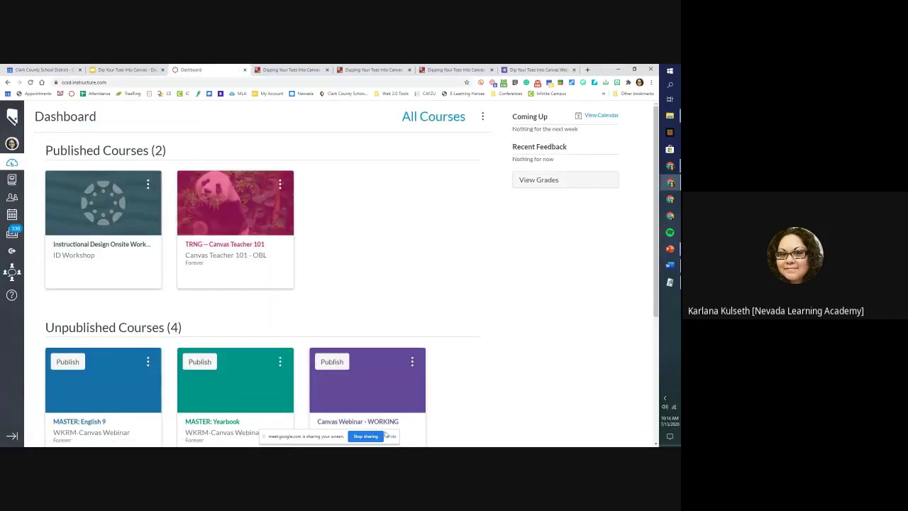
scroll(419, 277, "down", 3)
scroll(459, 242, "down", 2)
scroll(459, 241, "up", 2)
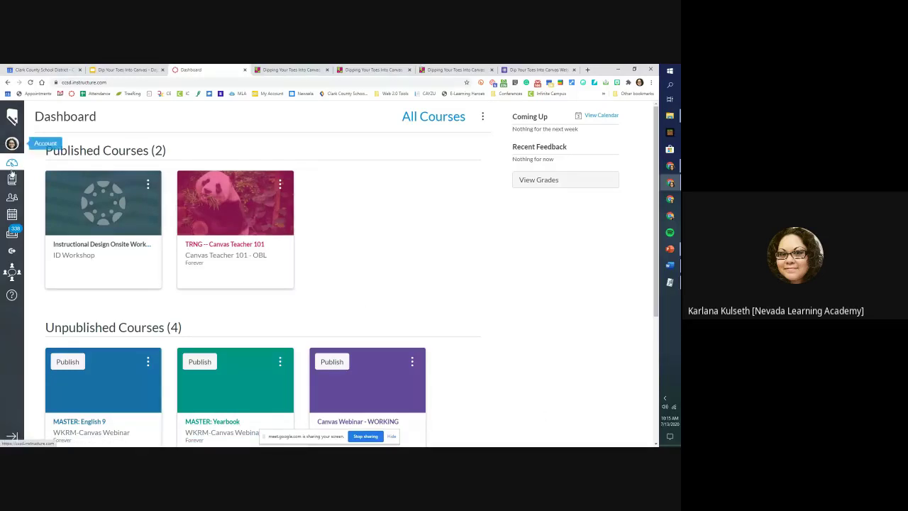
Show the Courses and Groups trays, then open the IS Site Group home page
left_click(11, 181)
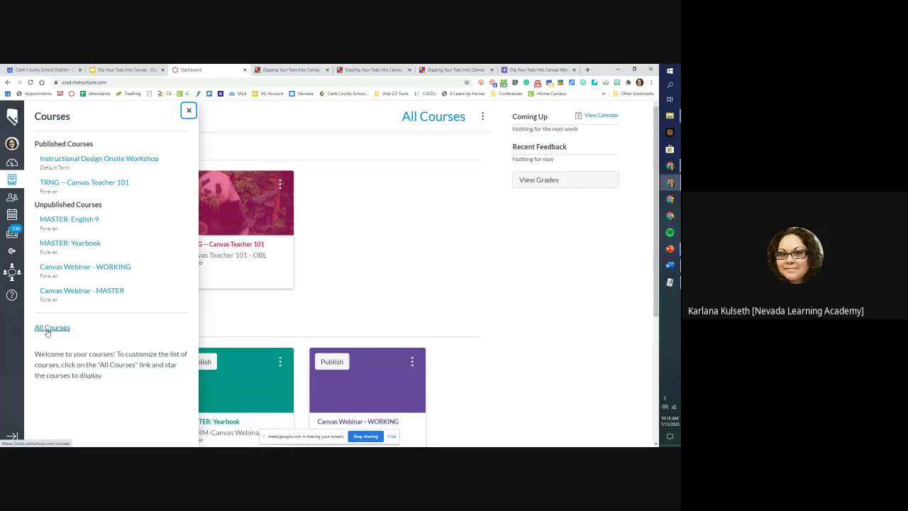
left_click(10, 198)
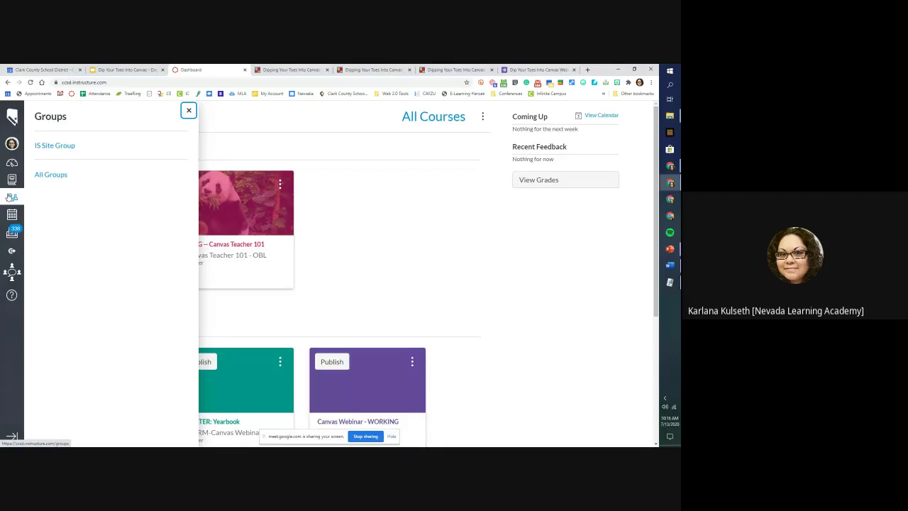
left_click(53, 146)
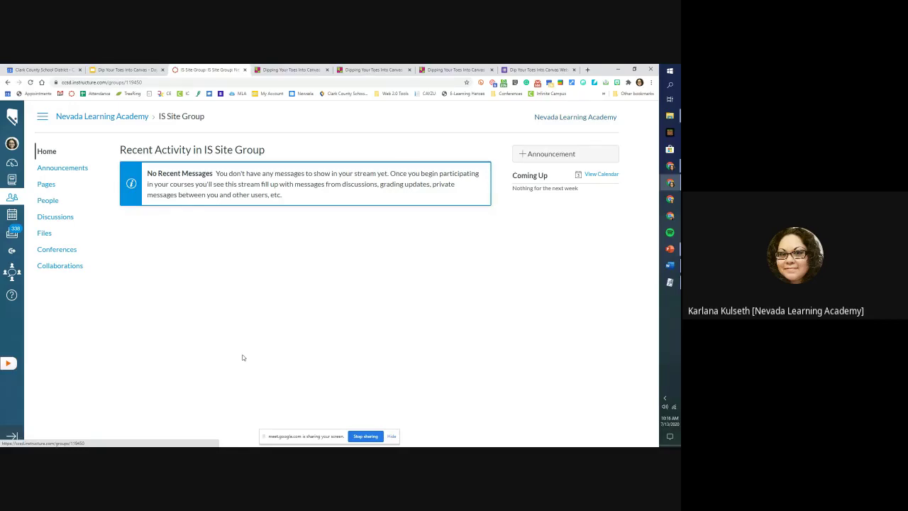
Visit the group's Collaborations and Home pages, then open the Calendar for July 2020
left_click(47, 269)
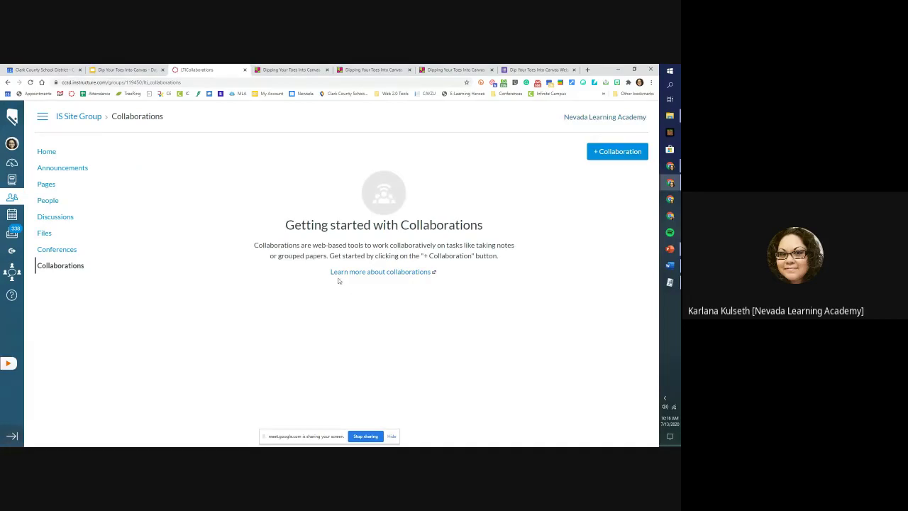
left_click(40, 153)
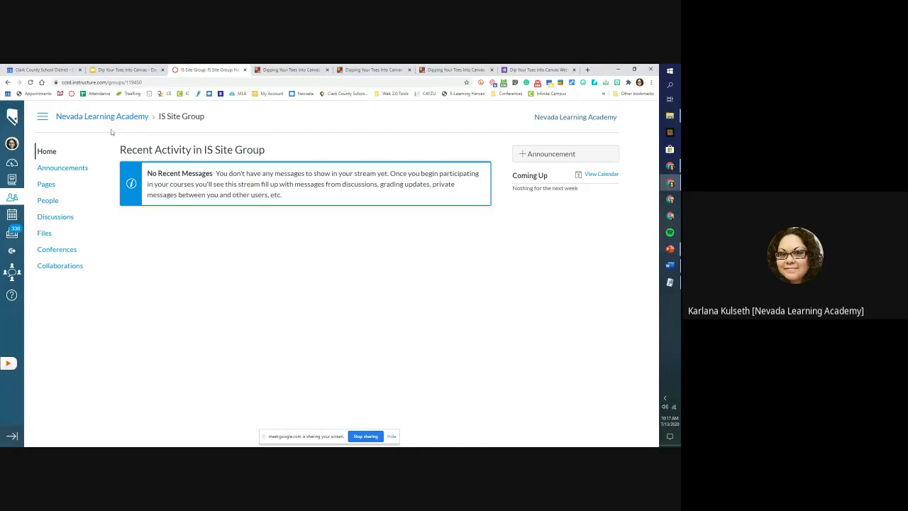
left_click(12, 214)
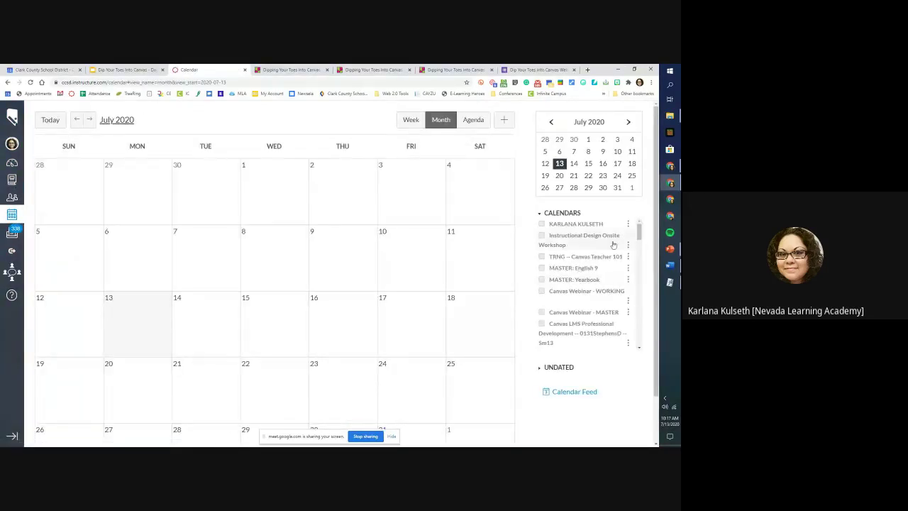
Turn on the English 9 calendar and step back to June 2020
left_click_drag(639, 237, 640, 249)
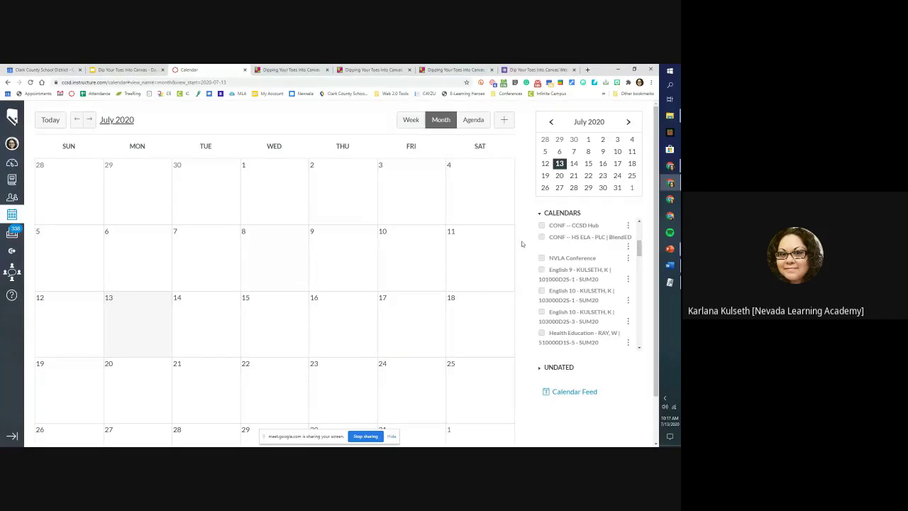
left_click(542, 272)
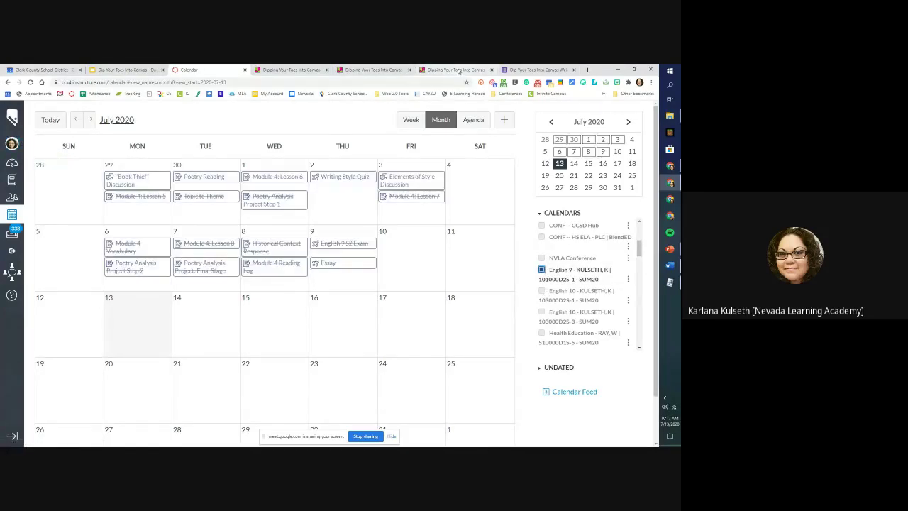
left_click(79, 121)
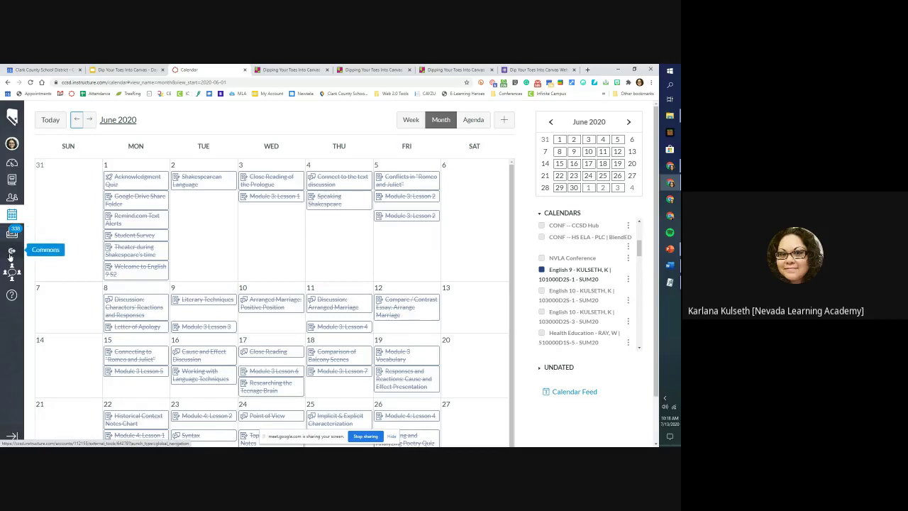
Open Canvas Commons listing 117 Clark County School District resources
left_click(11, 250)
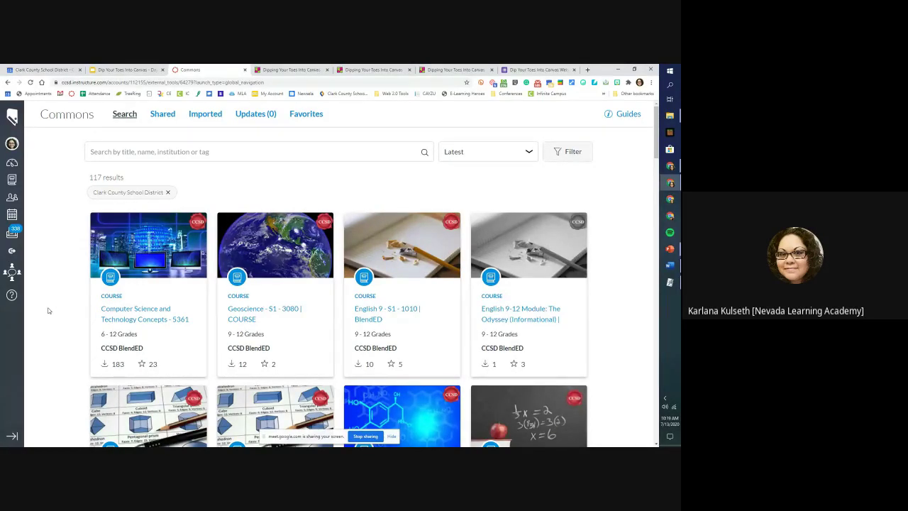
Go to the CONF -- CCSD Hub course to show the PLC links for OBL ELA, Math, Science and Social Studies
left_click(12, 272)
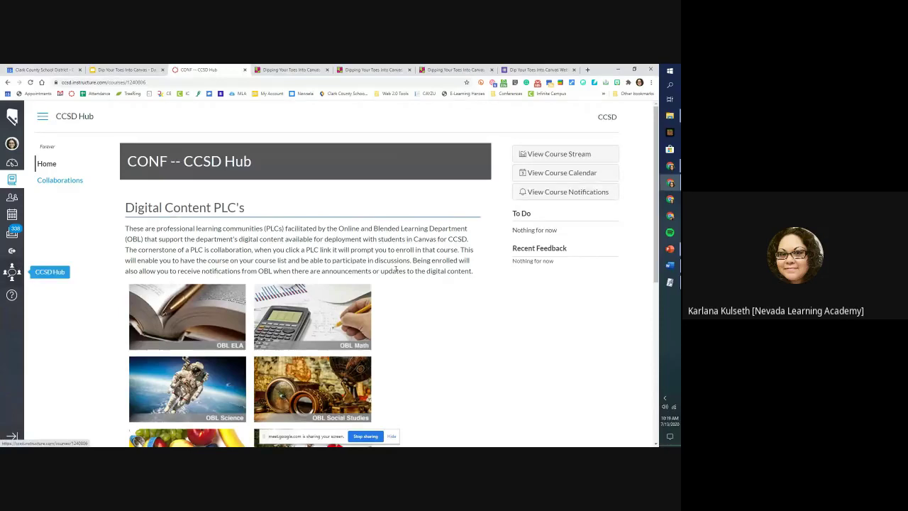
scroll(440, 284, "down", 2)
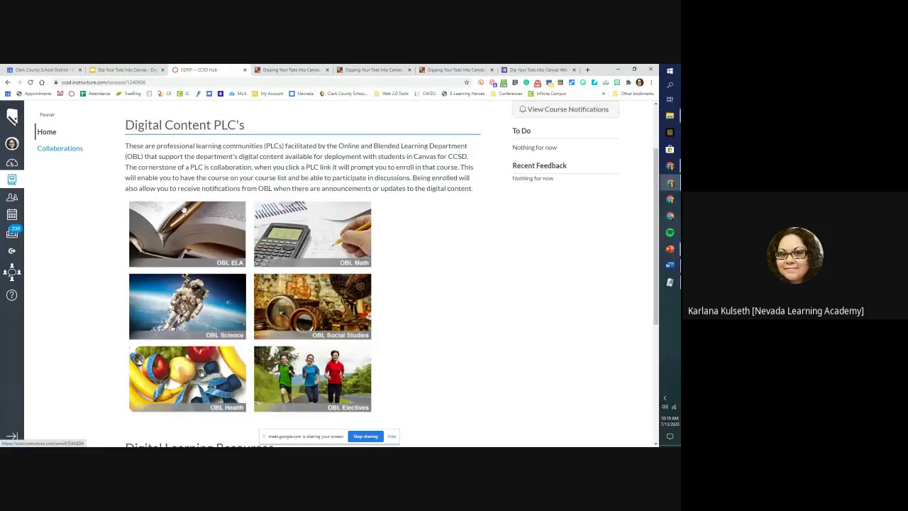
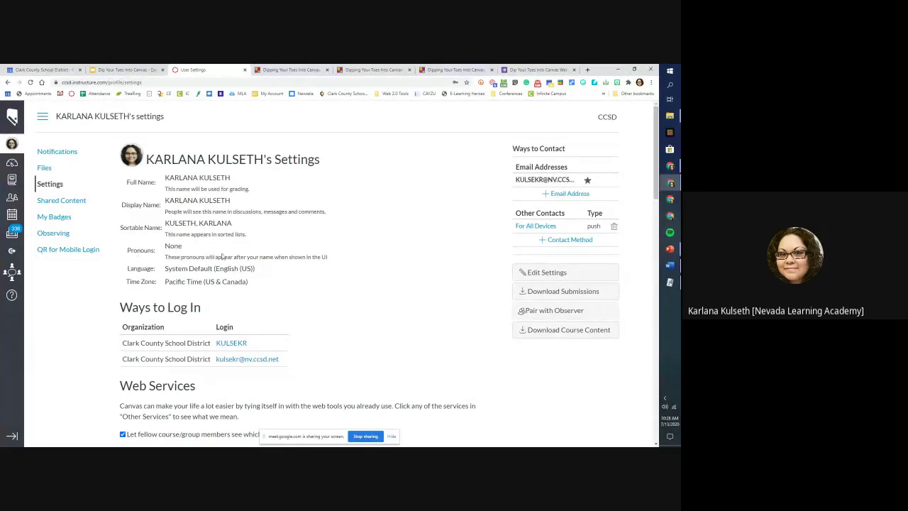
Make the profile settings editable and show the She/Her, He/Him and They/Them pronoun options
scroll(385, 290, "down", 10)
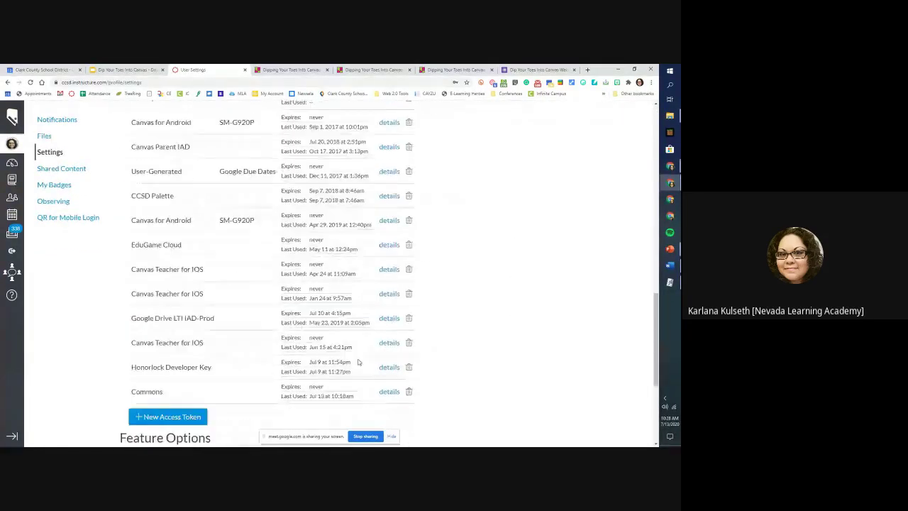
scroll(358, 361, "down", 4)
scroll(344, 215, "up", 3)
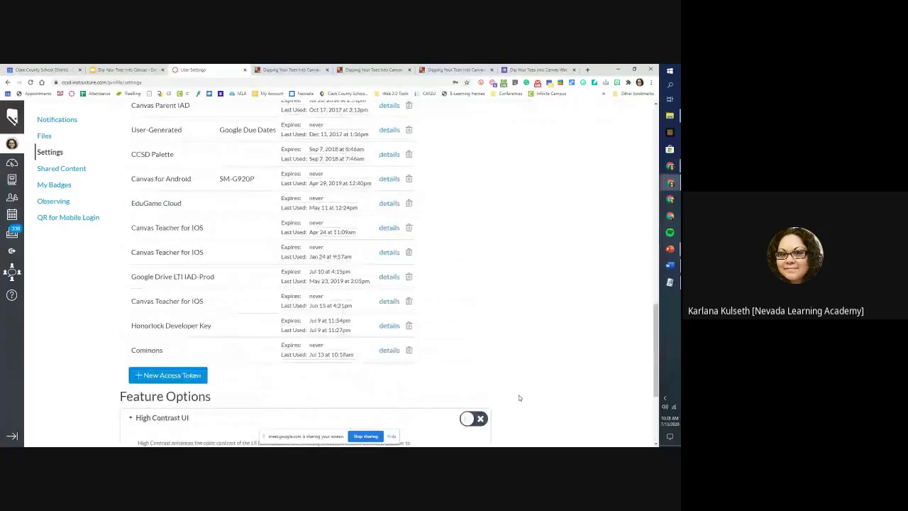
scroll(518, 254, "up", 10)
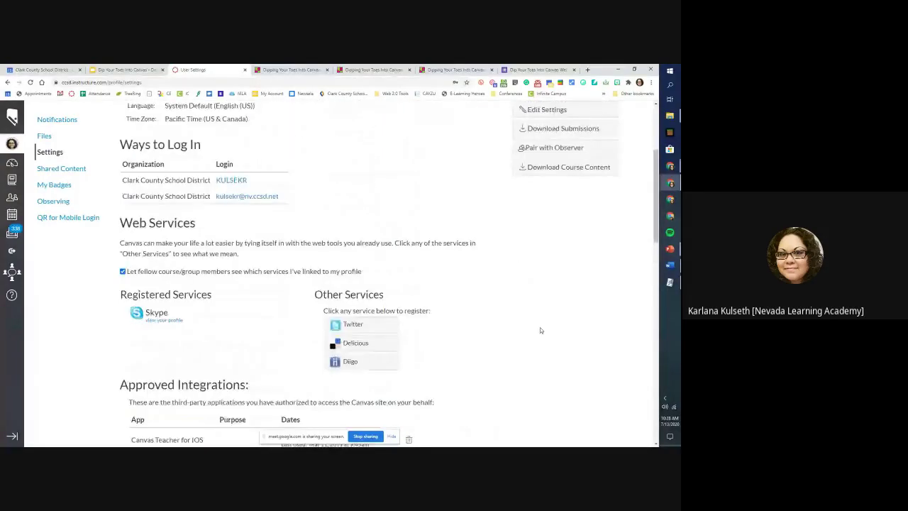
scroll(538, 326, "up", 4)
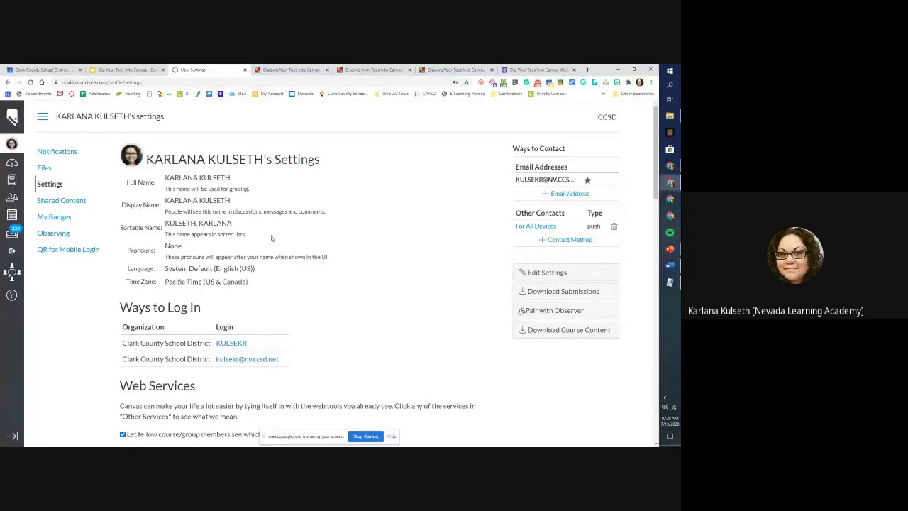
left_click(547, 273)
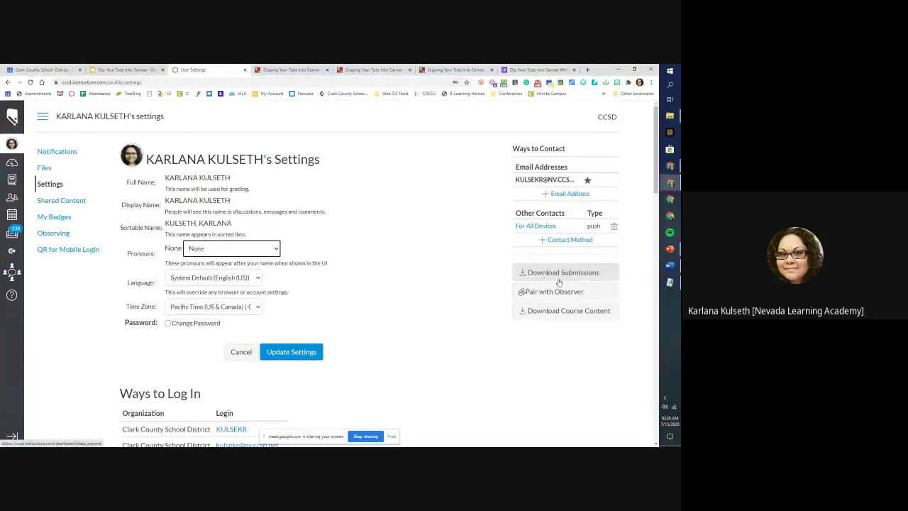
left_click(215, 250)
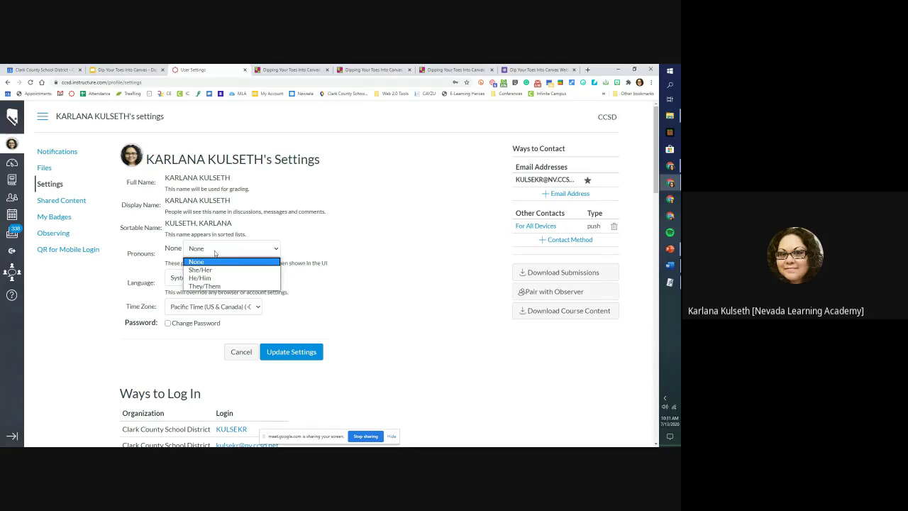
Save She/Her as the profile pronouns and check them beside the name in the account panel
left_click(202, 269)
left_click(301, 358)
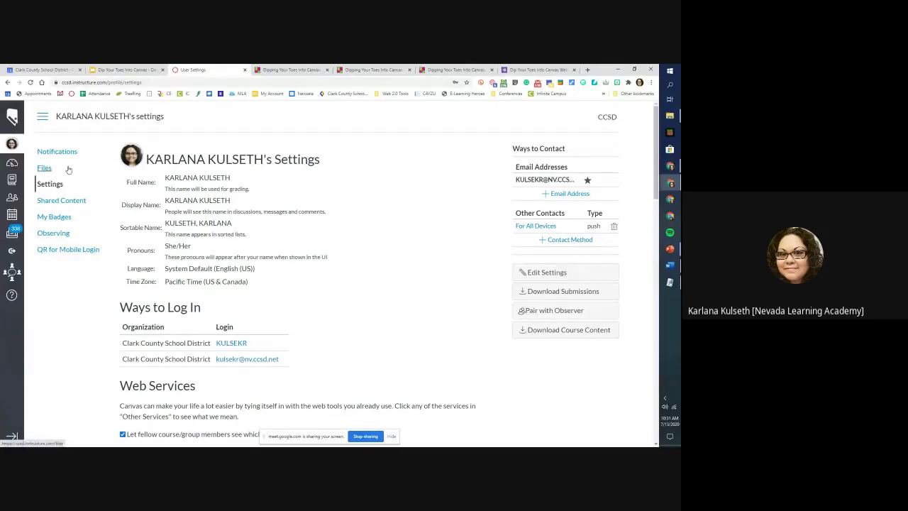
left_click(11, 146)
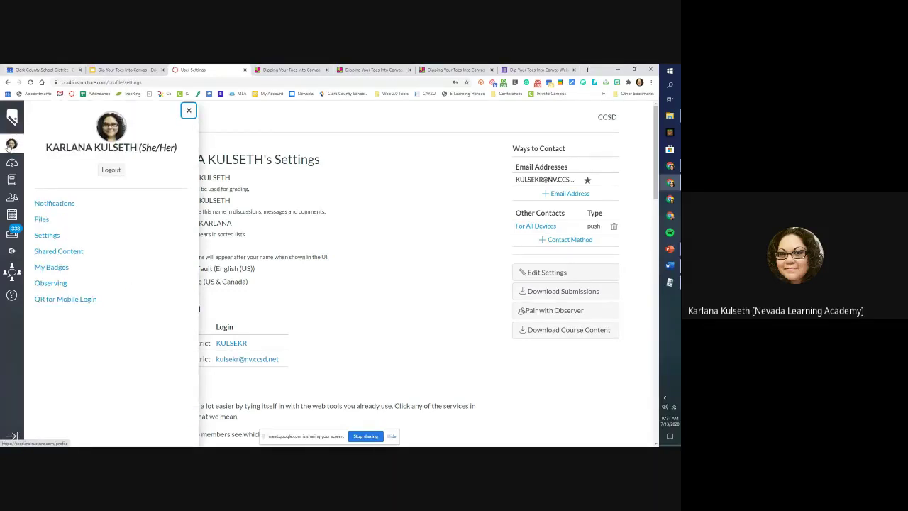
Go to Notification Preferences and scroll through the Course Activities and Discussions alert settings
left_click(68, 204)
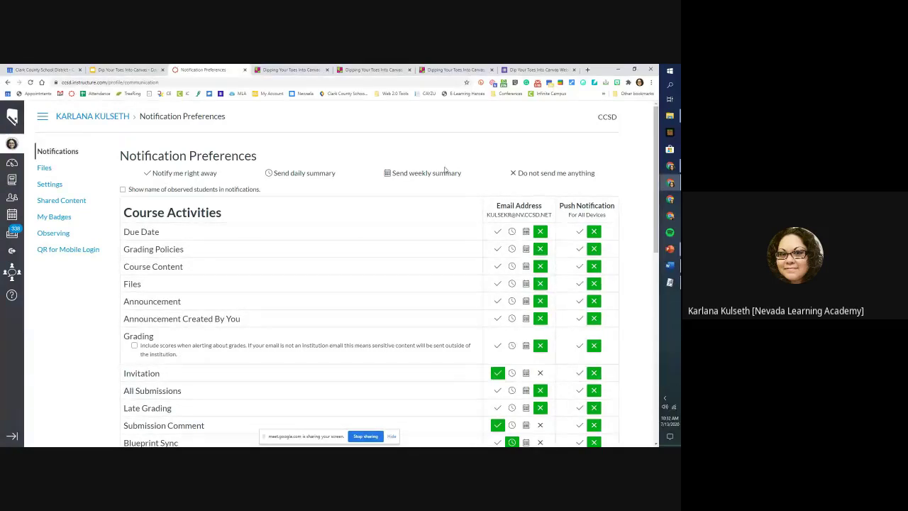
scroll(415, 247, "down", 2)
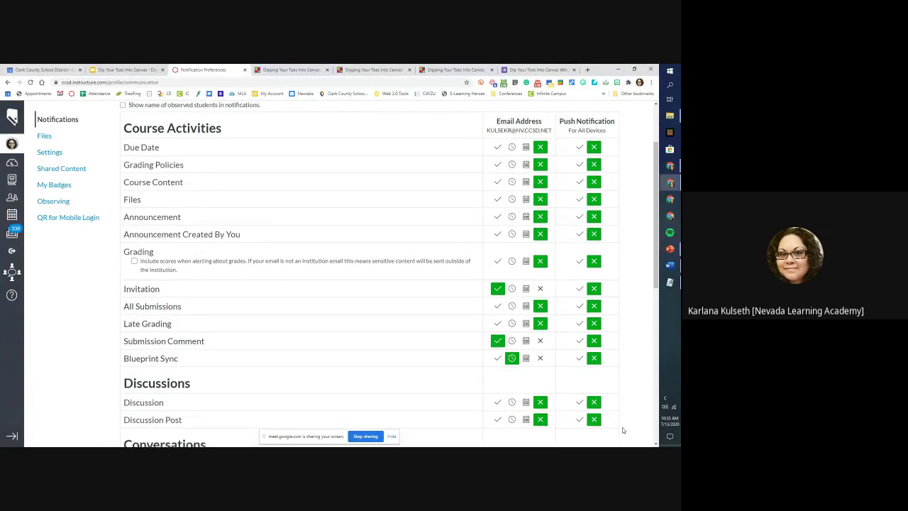
Scroll through the Grading, Discussions, Conversations and Scheduling notification rows
scroll(622, 427, "down", 3)
scroll(622, 427, "up", 4)
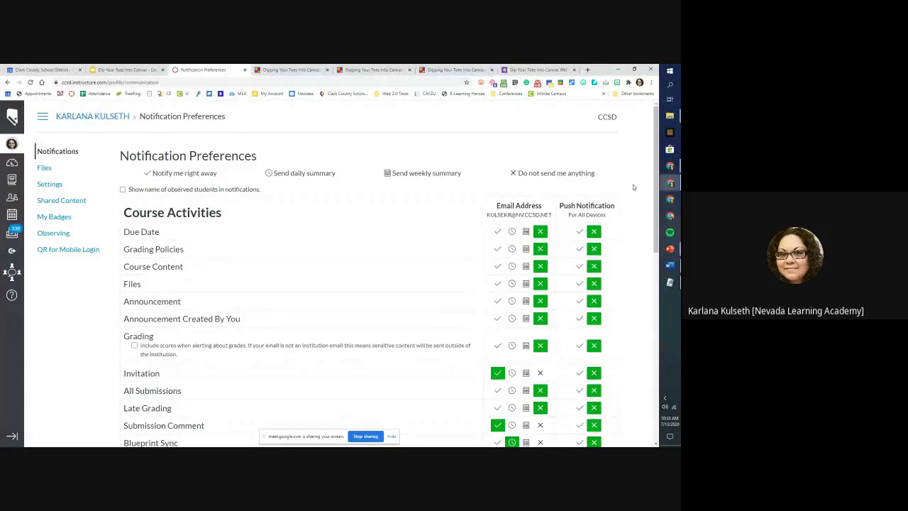
scroll(636, 312, "down", 3)
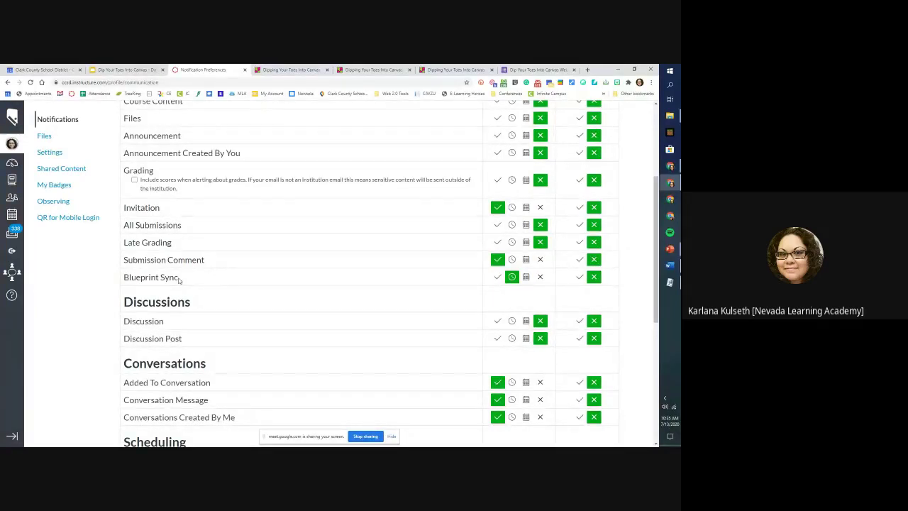
scroll(321, 204, "down", 2)
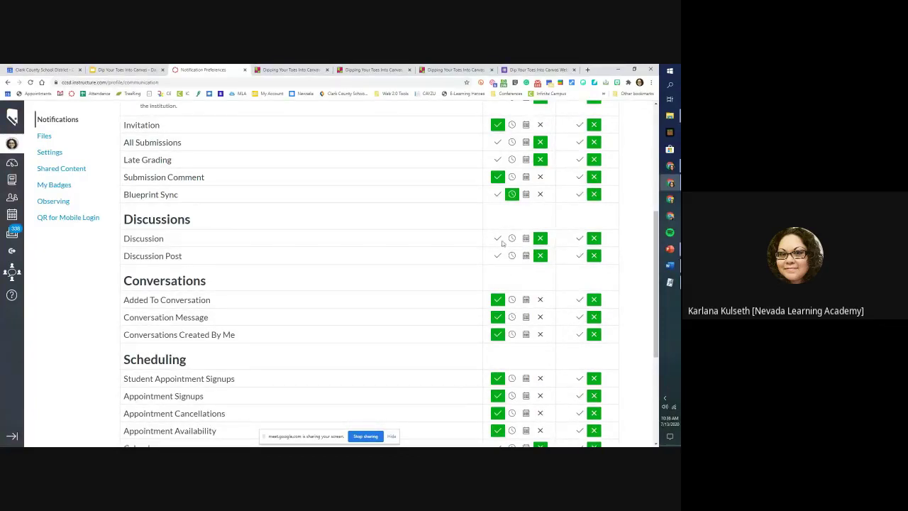
scroll(499, 245, "up", 2)
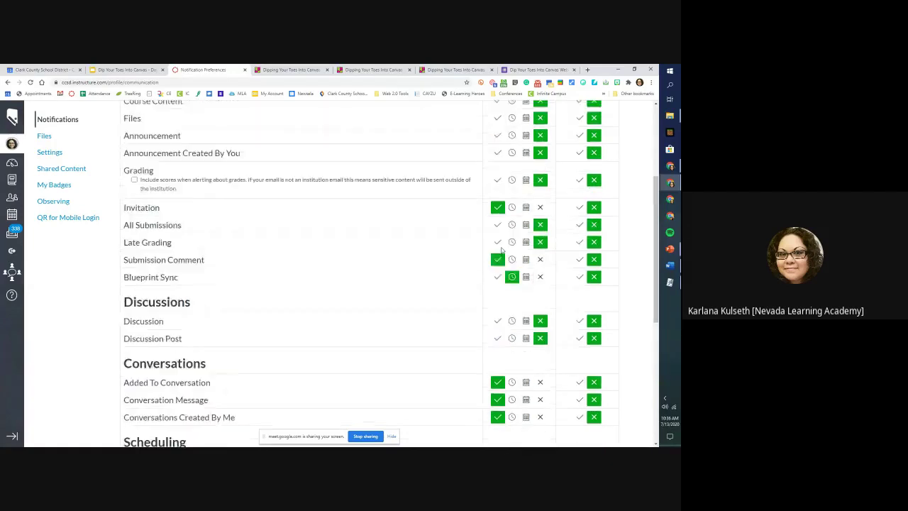
scroll(501, 248, "up", 2)
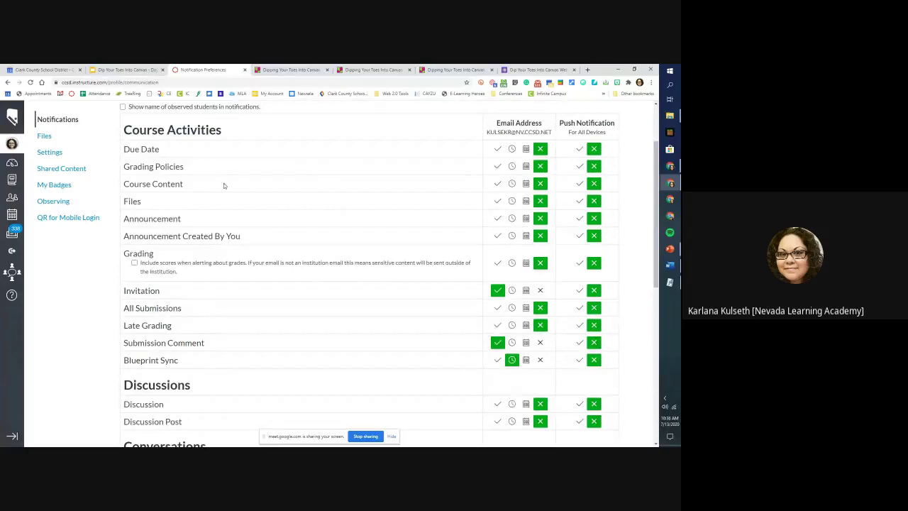
mouse_move(157, 192)
mouse_move(126, 220)
mouse_move(129, 327)
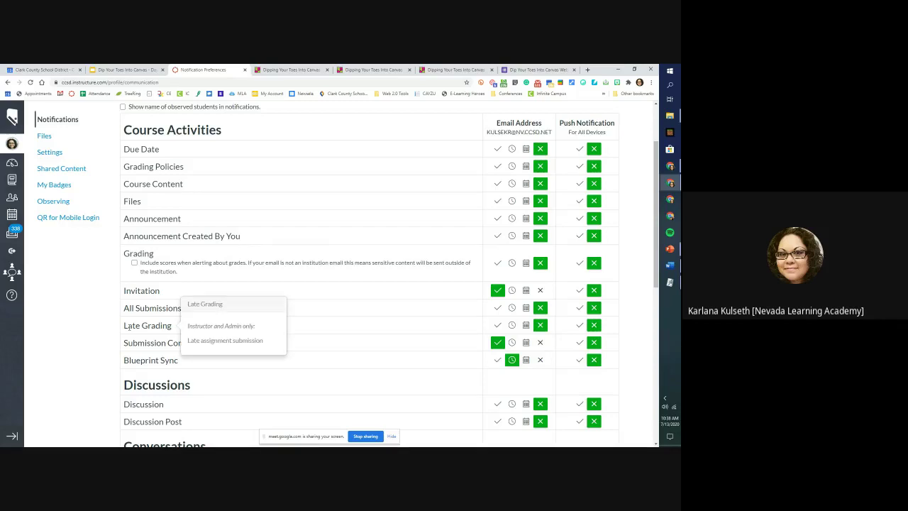
scroll(128, 327, "down", 3)
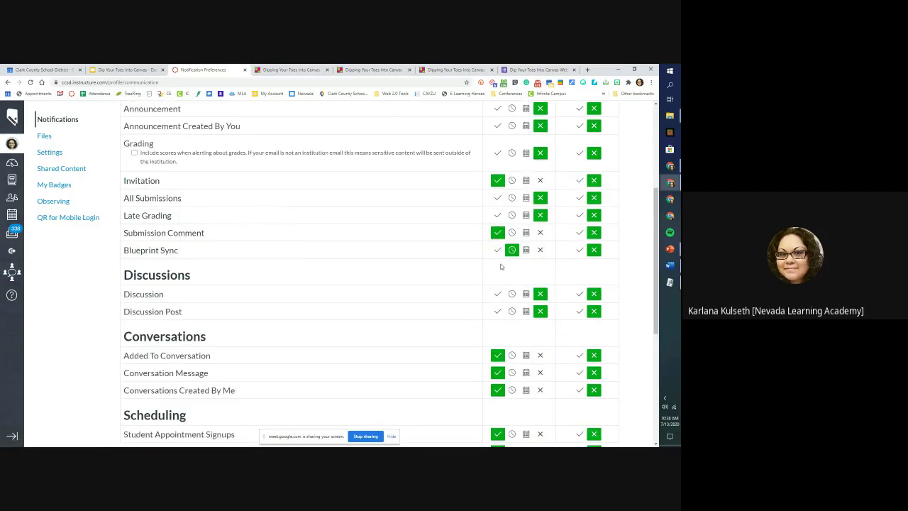
scroll(500, 266, "down", 3)
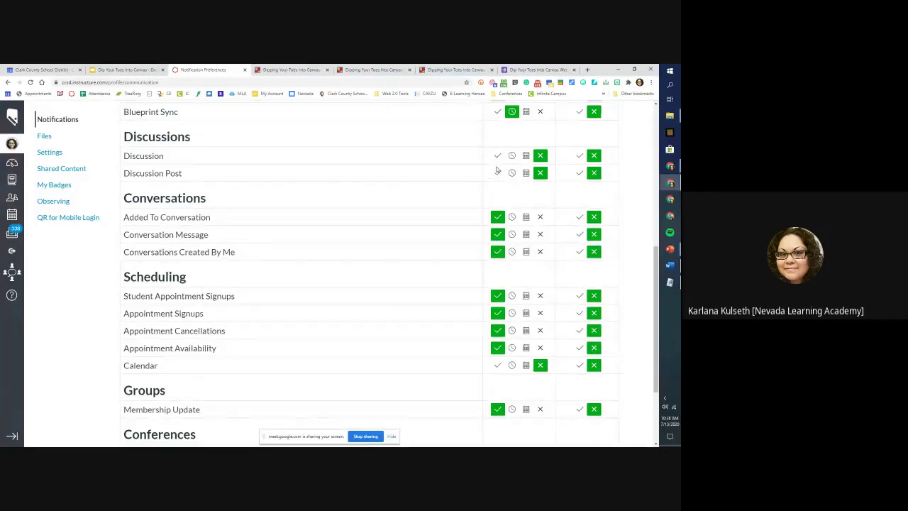
scroll(497, 170, "down", 2)
scroll(498, 169, "up", 2)
mouse_move(188, 236)
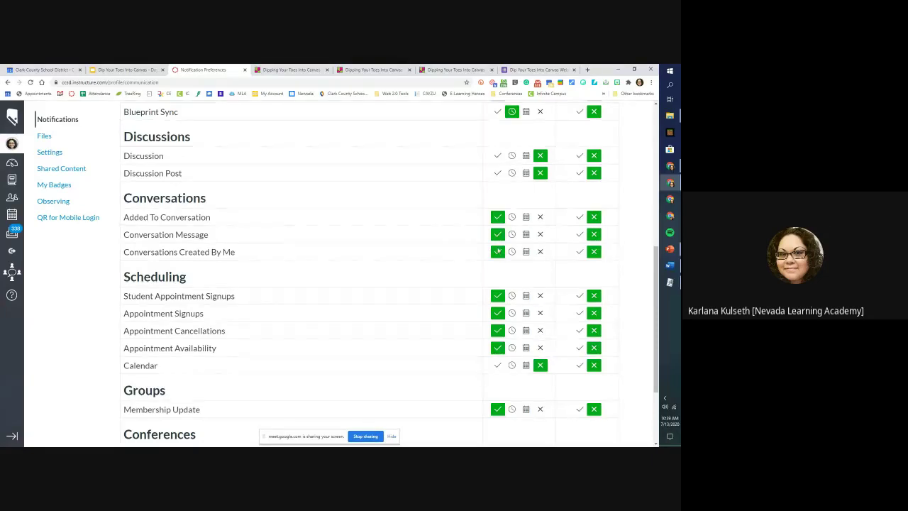
Set Conversations Created By Me email alerts to 'Do not send me anything'
left_click(540, 251)
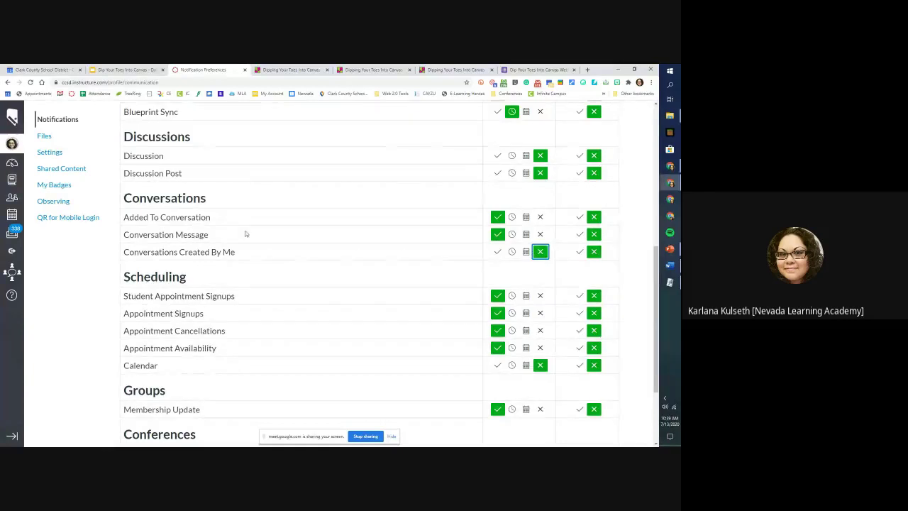
scroll(246, 241, "down", 1)
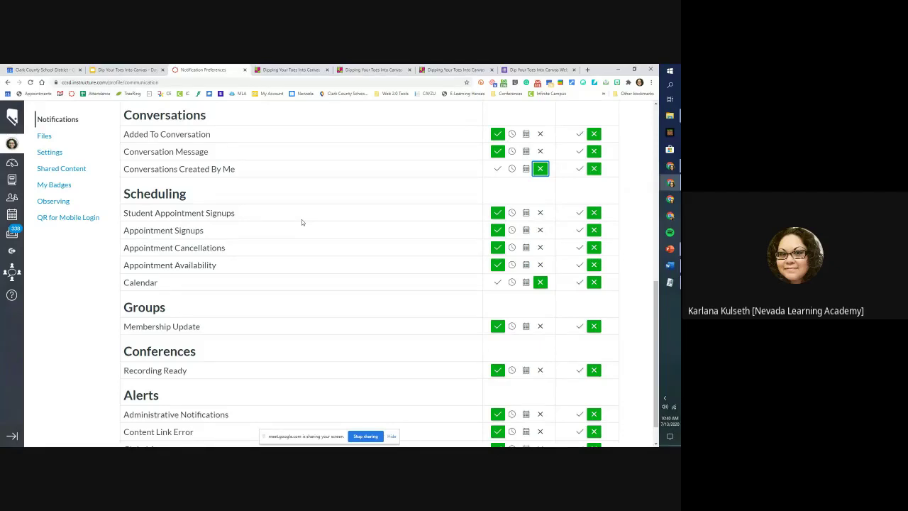
scroll(301, 220, "down", 1)
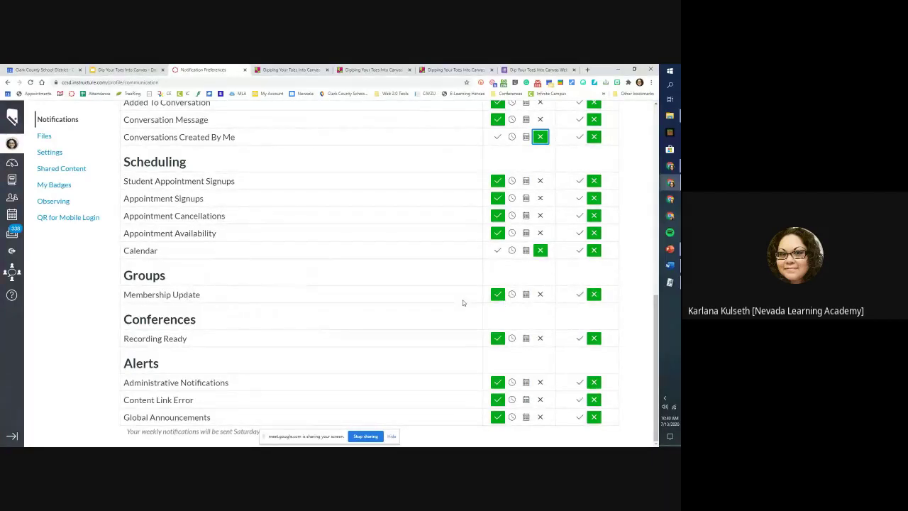
mouse_move(161, 299)
scroll(435, 358, "up", 15)
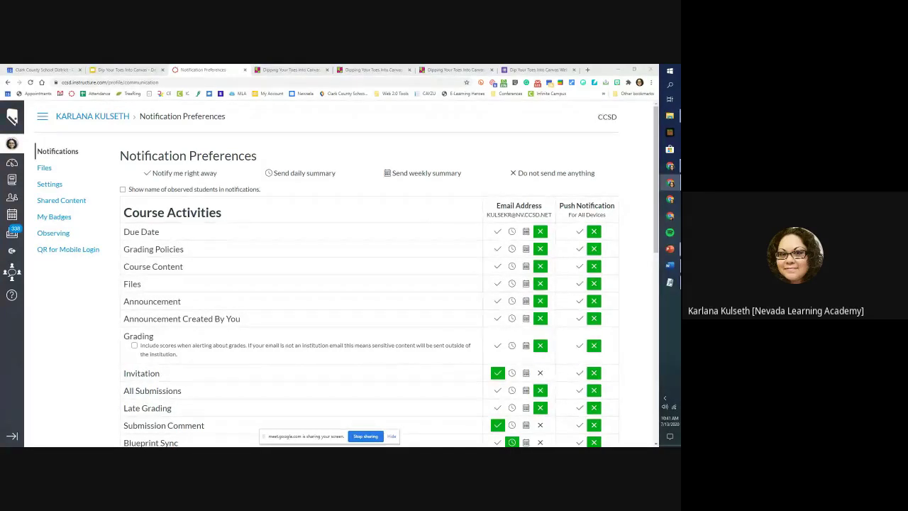
scroll(500, 341, "down", 5)
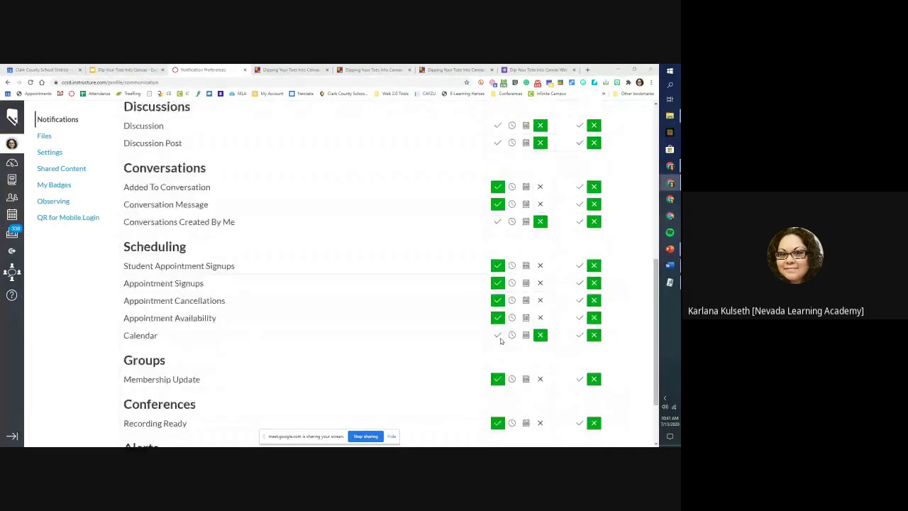
scroll(500, 340, "up", 6)
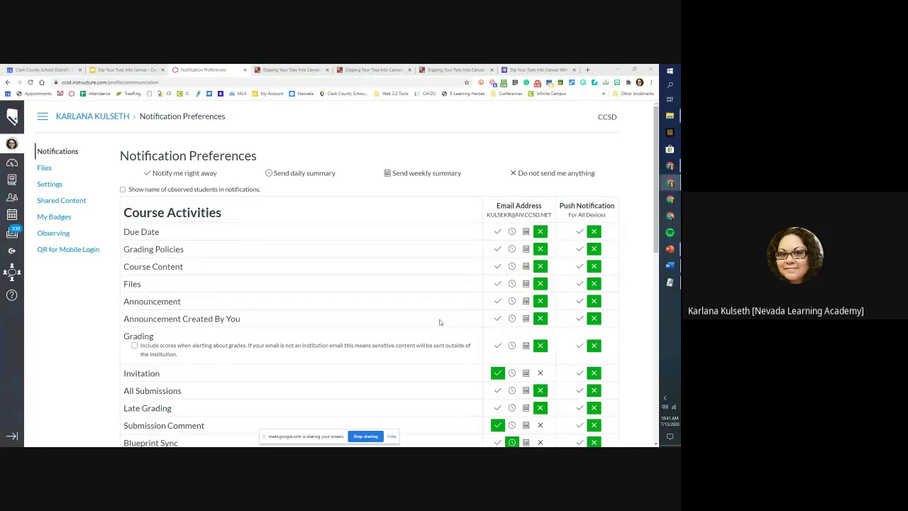
Show All Courses with each course's term, enrollment role and published status
left_click(12, 181)
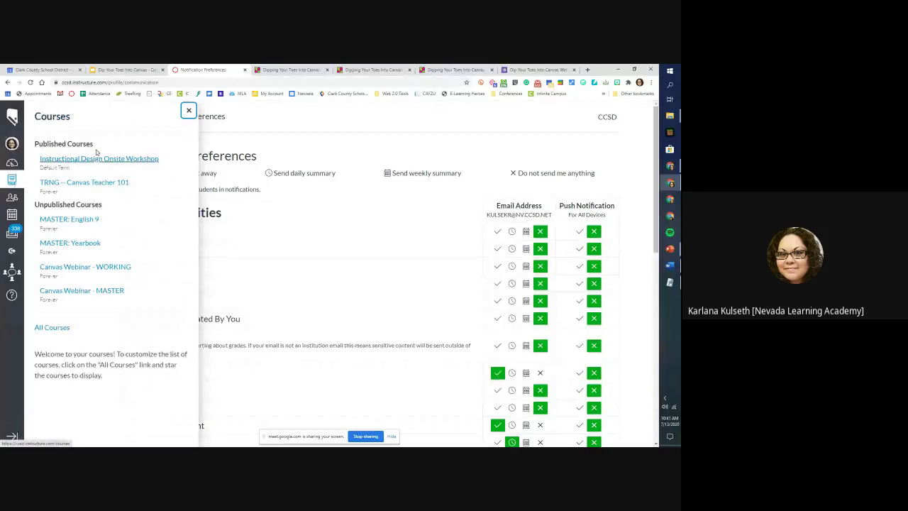
left_click(40, 327)
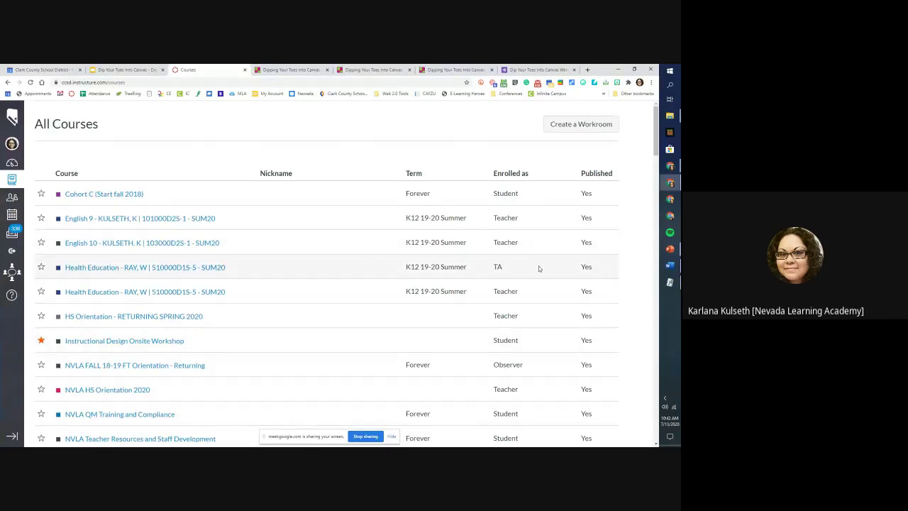
key("ctrl+f")
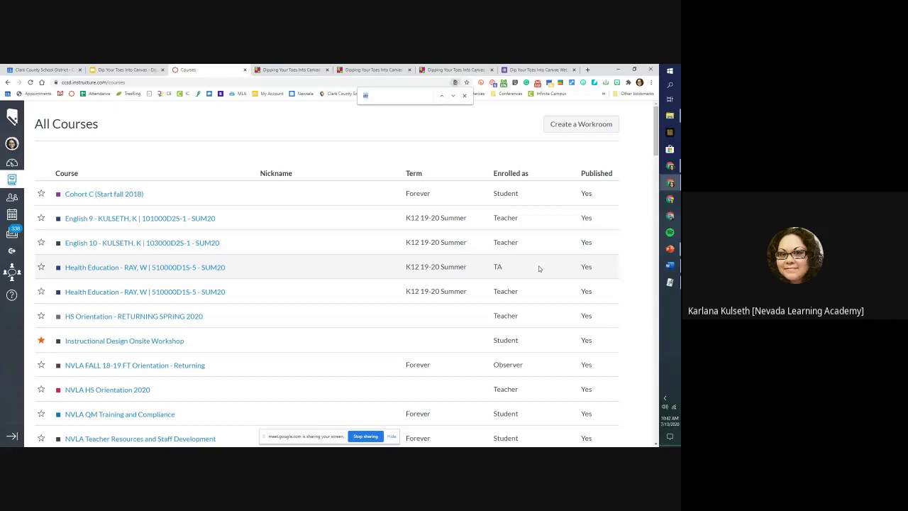
type("parent")
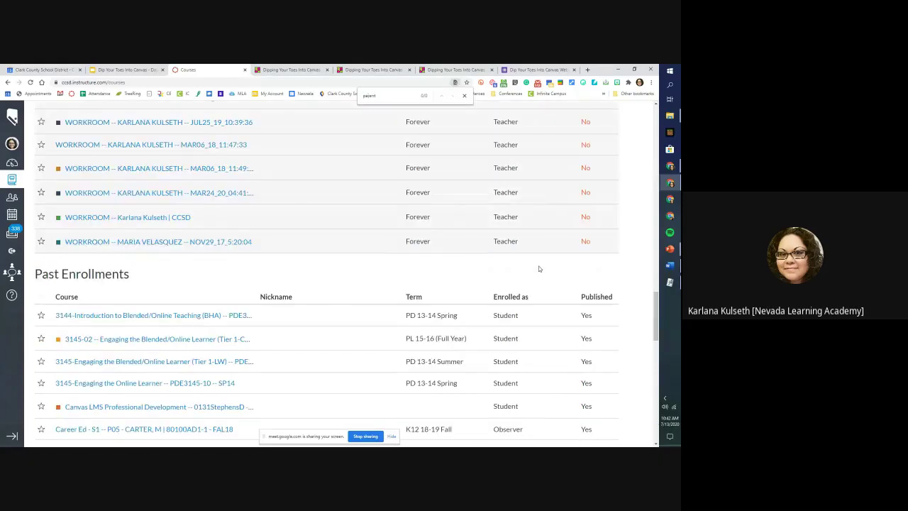
left_click(464, 96)
scroll(349, 364, "up", 15)
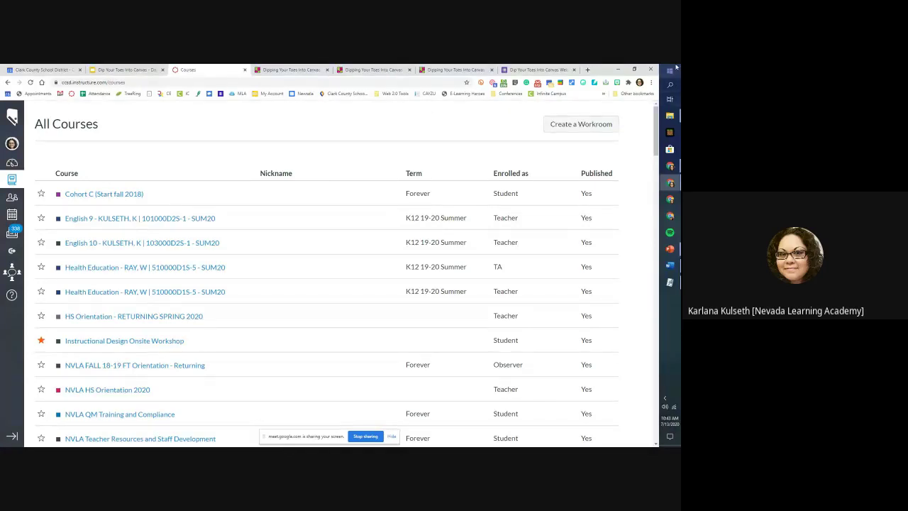
left_click(135, 70)
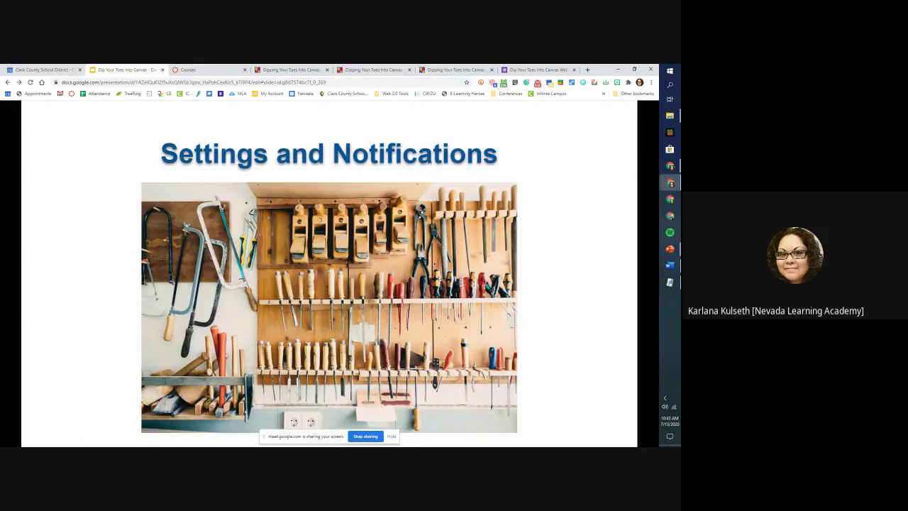
left_click(227, 67)
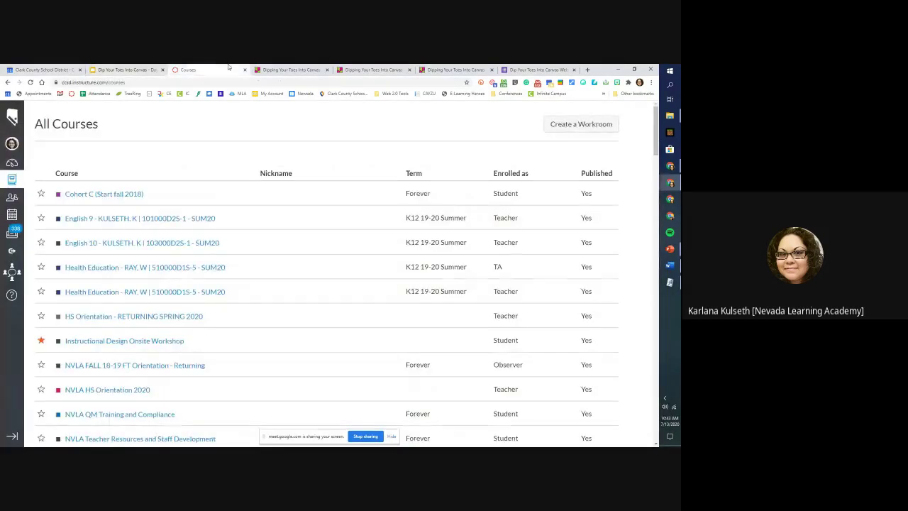
Return to Notification Preferences through the Account tray
left_click(11, 144)
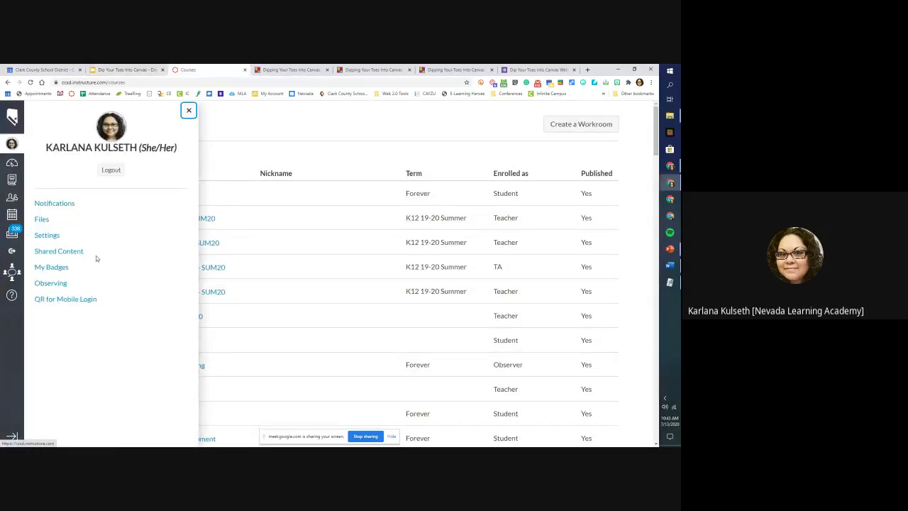
left_click(55, 204)
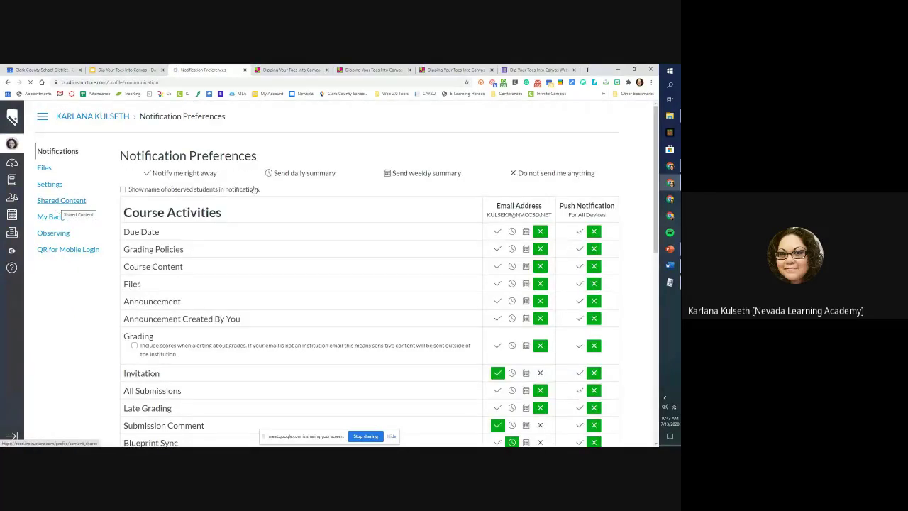
scroll(321, 332, "down", 10)
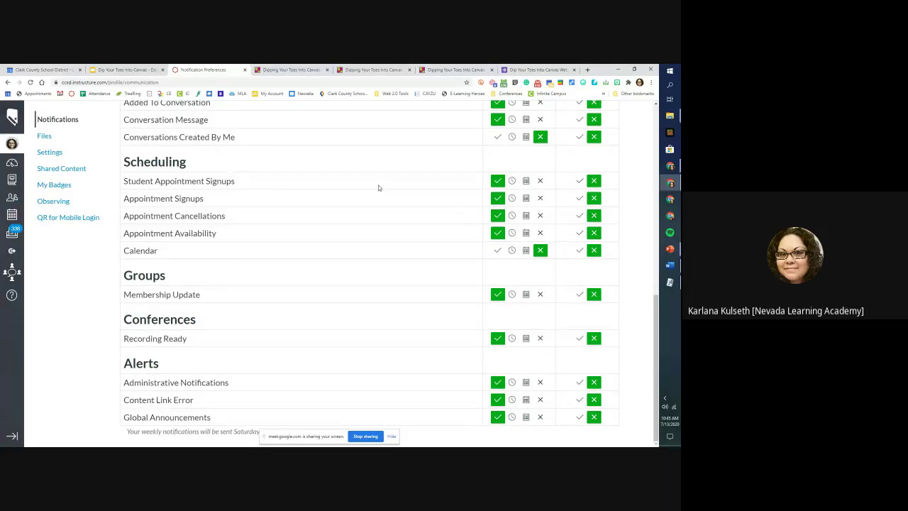
scroll(456, 230, "up", 15)
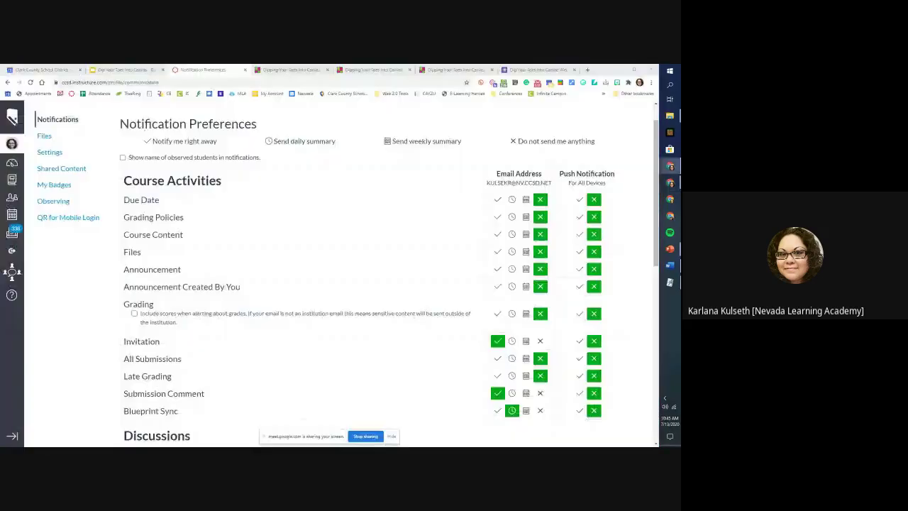
Load ccsd.instructure.com in a new Chrome window to reach the CCSD Canvas login page
key("ctrl+n")
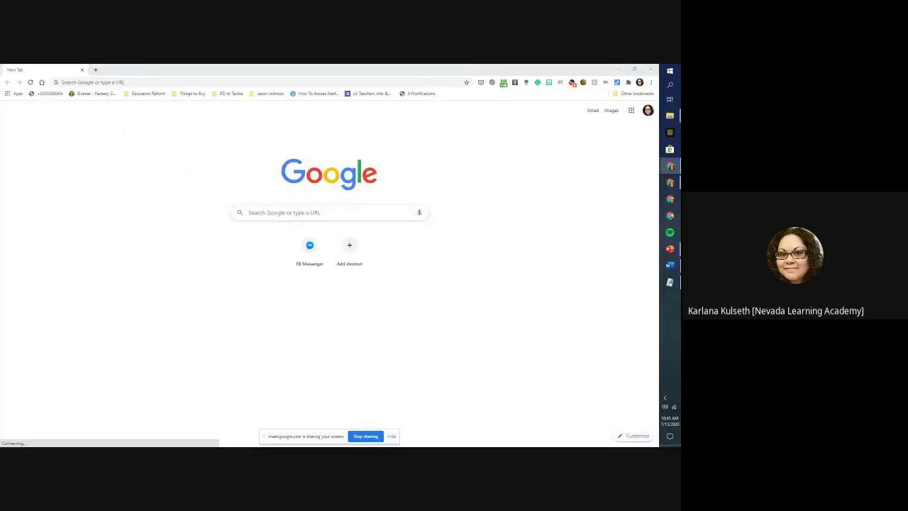
left_click(118, 82)
type("ccsd.instructure.com")
key("Return")
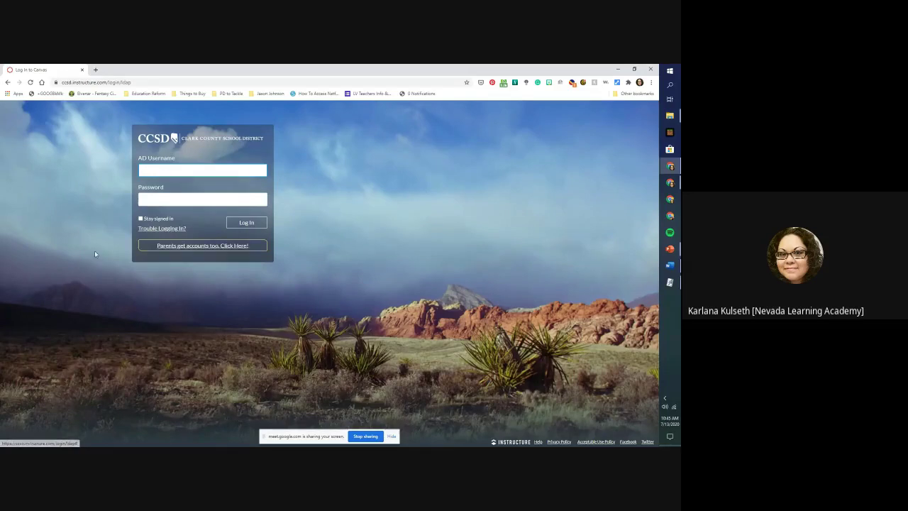
Start the parent signup and take the employee 'login first' link back to the login page
left_click(256, 247)
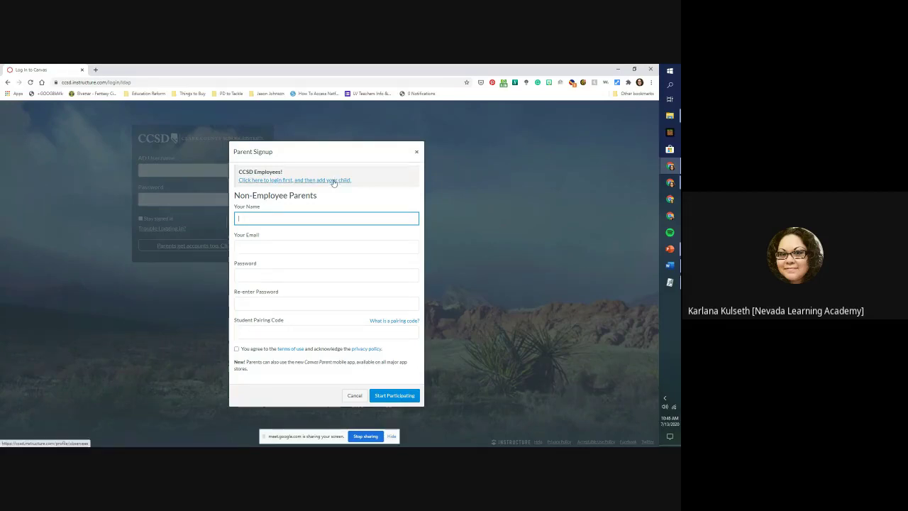
left_click(334, 182)
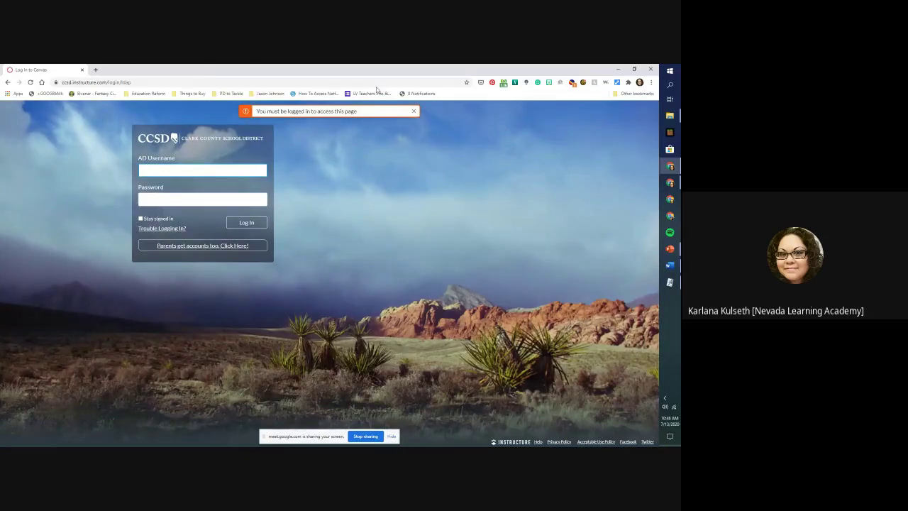
Enter and erase a partial username, then close the extra login window
type("kulsekh")
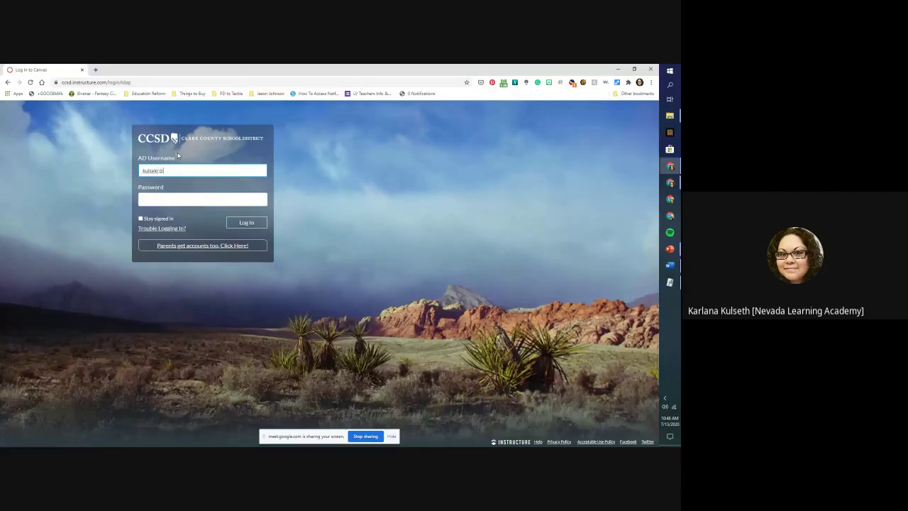
key("BackSpace")
key("BackSpace")
key("BackSpace")
key("BackSpace")
key("BackSpace")
key("BackSpace")
key("BackSpace")
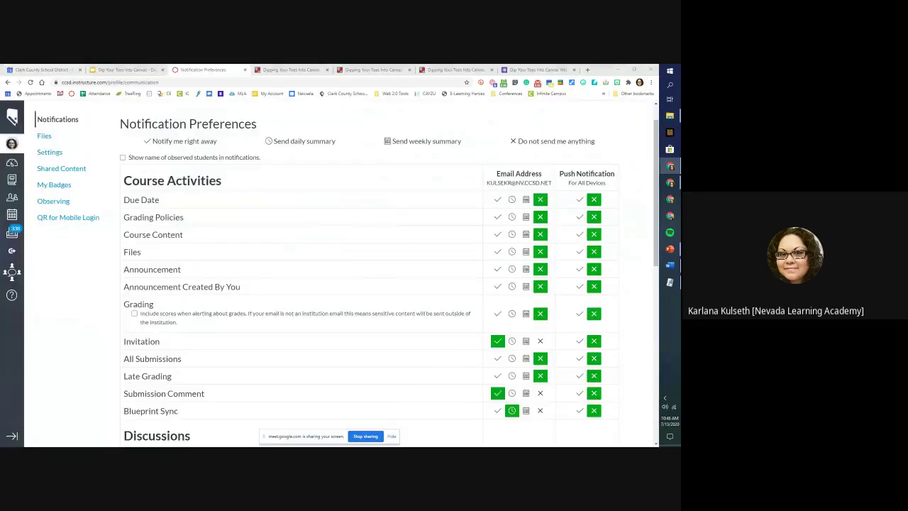
left_click(652, 68)
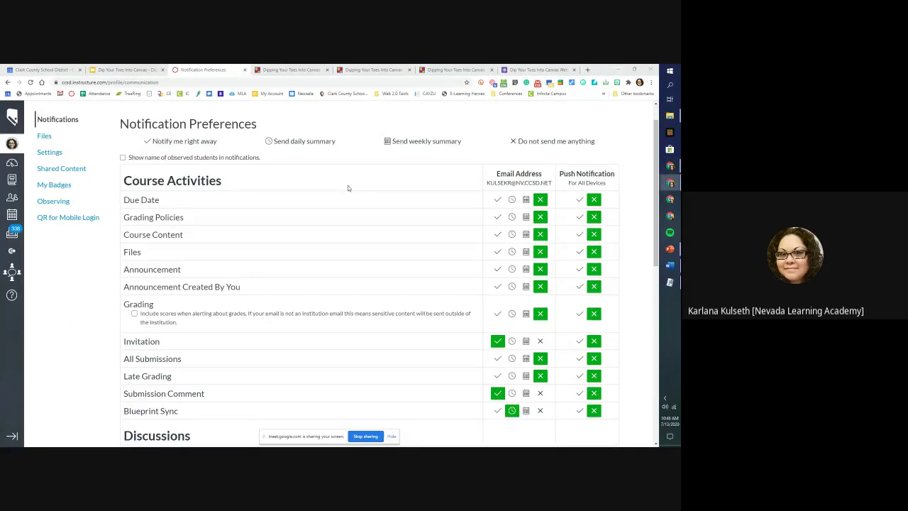
Advance the slides to 'Add me to your Workroom!' and return to Canvas Notification Preferences
left_click(121, 68)
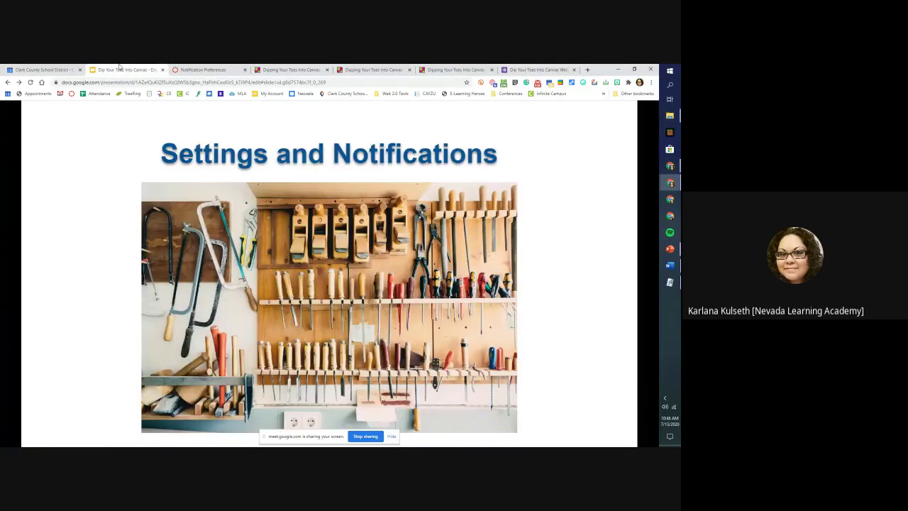
left_click(581, 267)
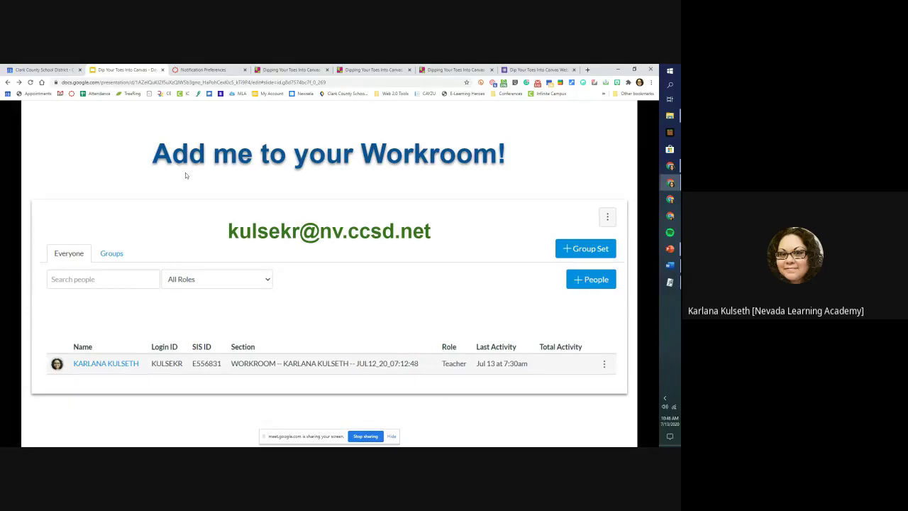
left_click(213, 70)
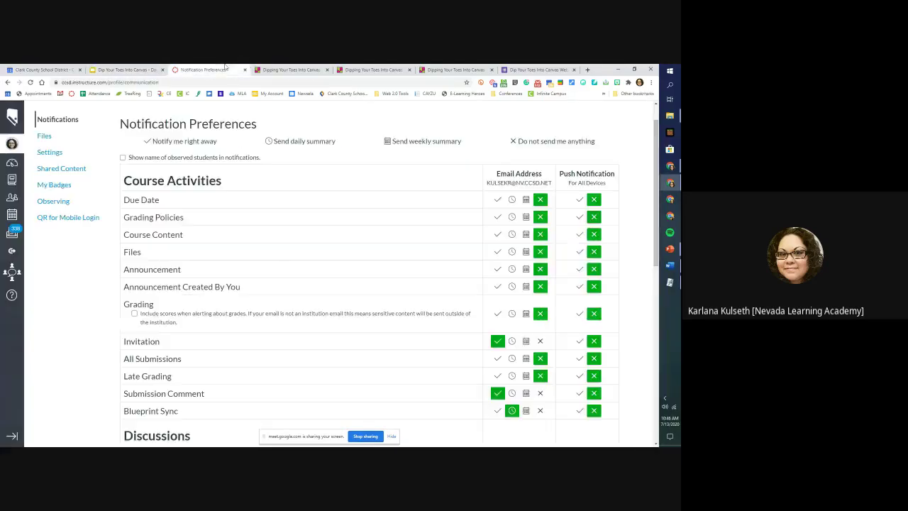
Open the People roster of Canvas Webinar - WORKING from the Courses list
left_click(13, 180)
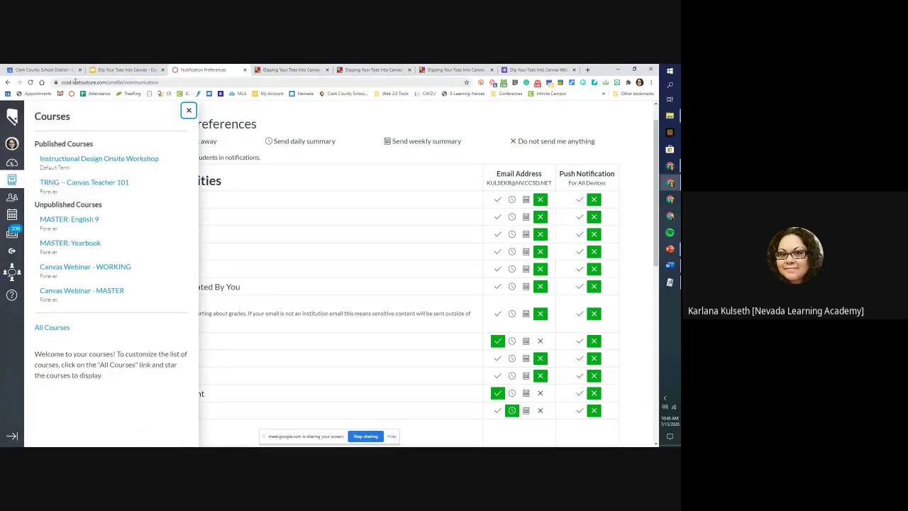
left_click(99, 266)
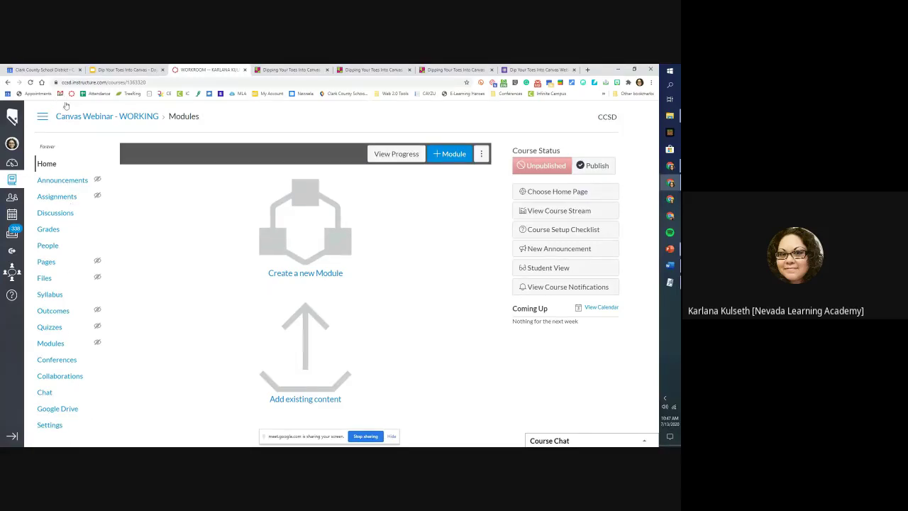
left_click(47, 247)
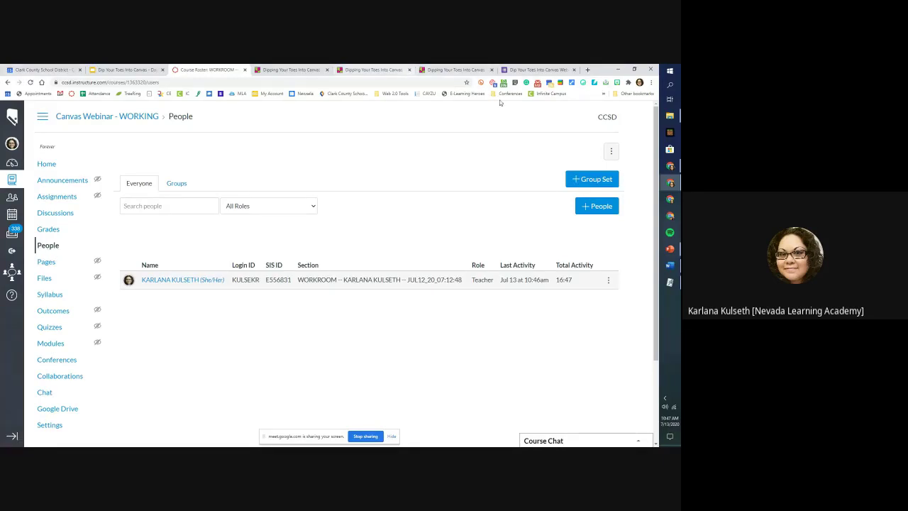
Preview and close the Add People form, then show the 'Add me to your Workroom!' slide
left_click(597, 207)
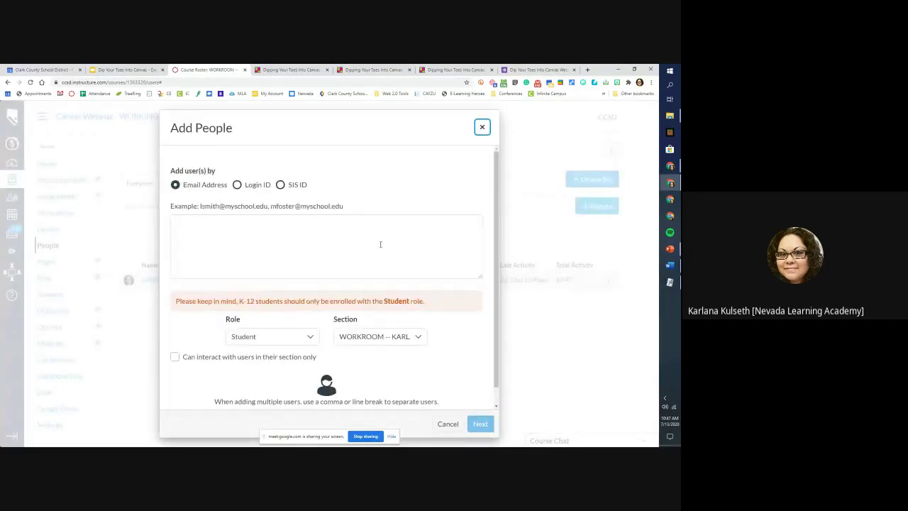
left_click(482, 126)
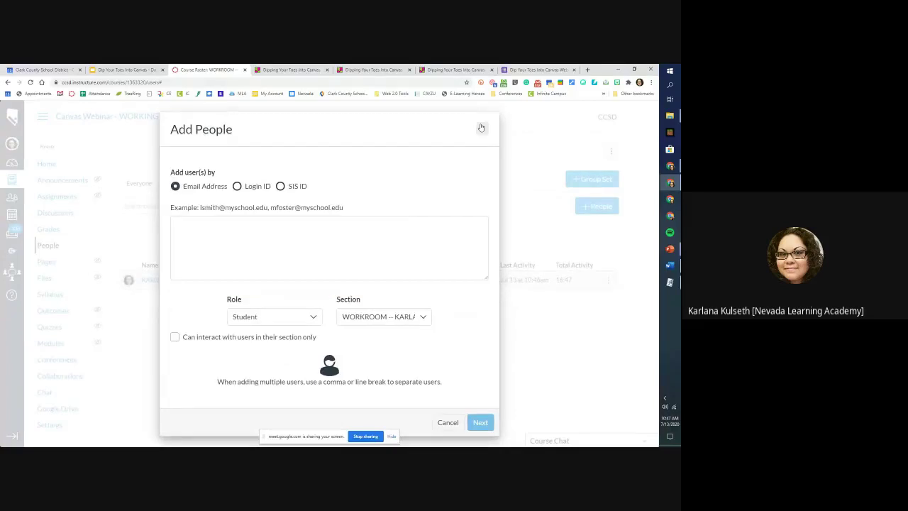
left_click(136, 69)
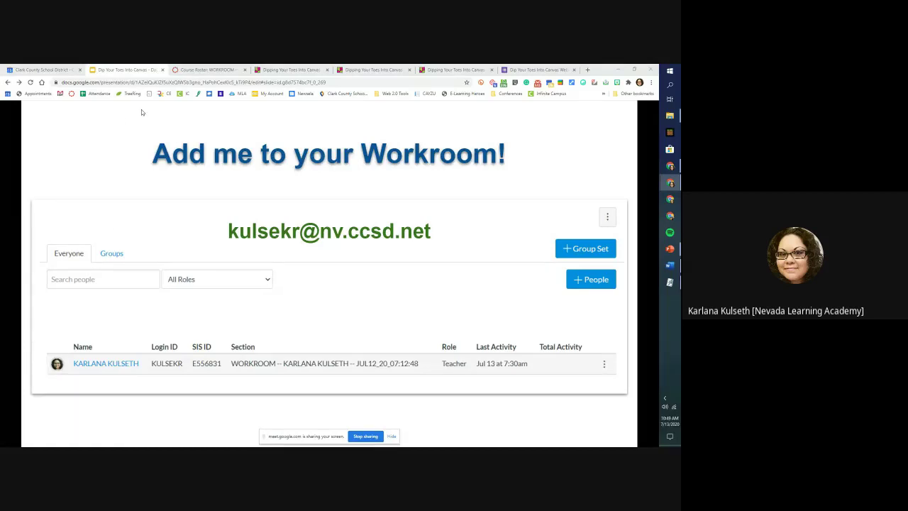
Alternate between the Canvas course roster and the Workroom slide, ending on the roster
left_click(207, 70)
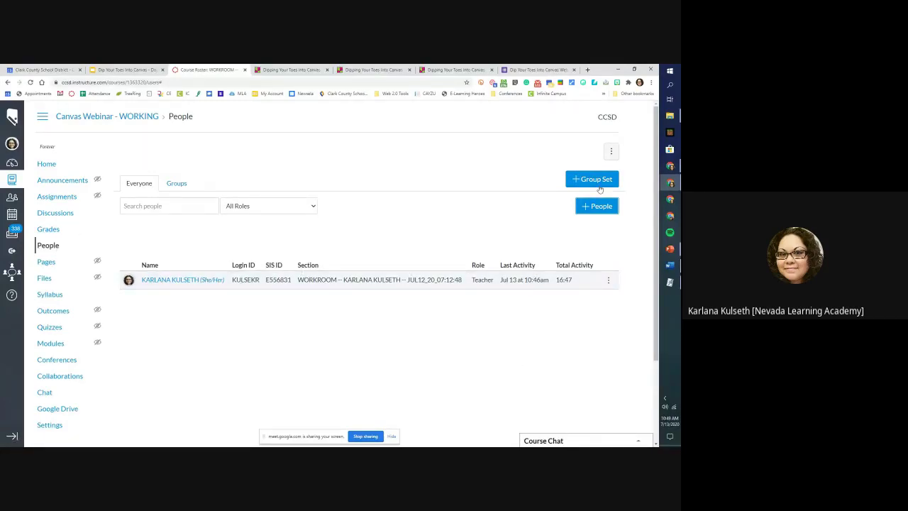
left_click(127, 70)
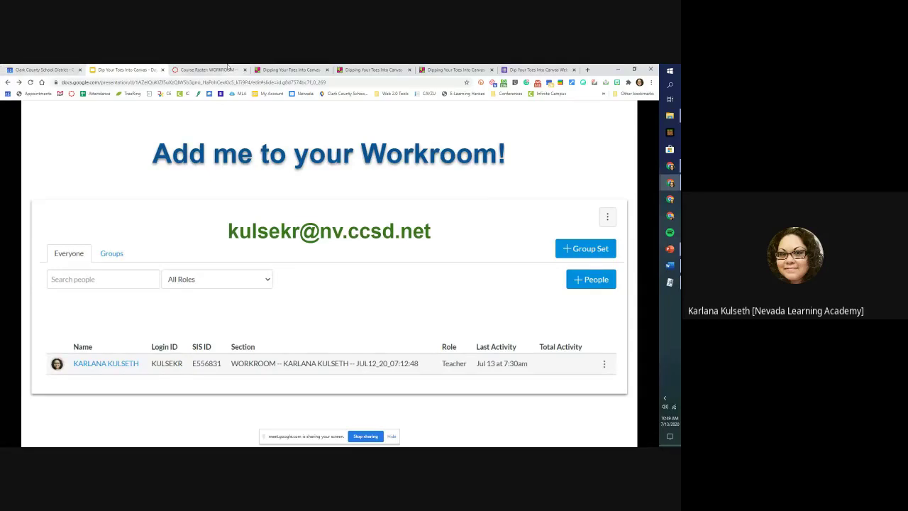
left_click(205, 69)
Open the Add People form, set to add by email address with Student role and workroom section
left_click(600, 206)
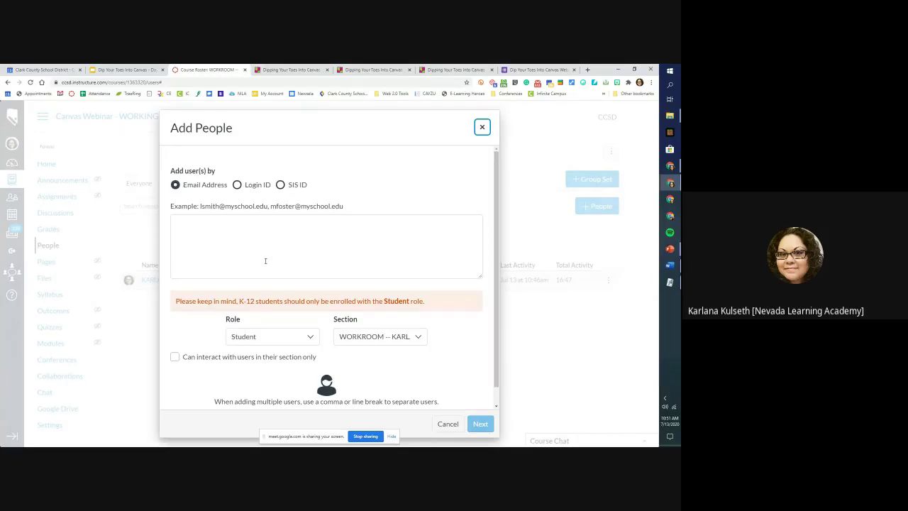
Close the Add People form, leaving the roster with its single Teacher
left_click(481, 127)
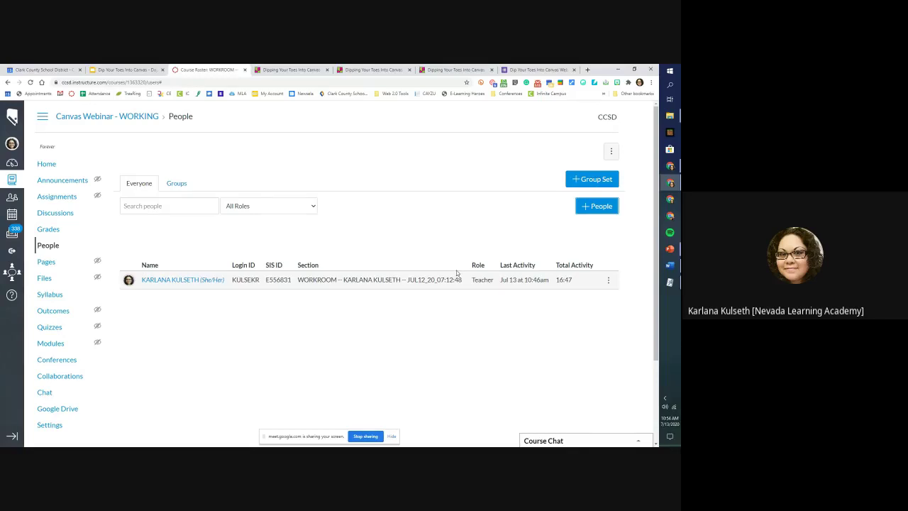
Open the Canvas Webinar - WORKING course Home page
left_click(50, 168)
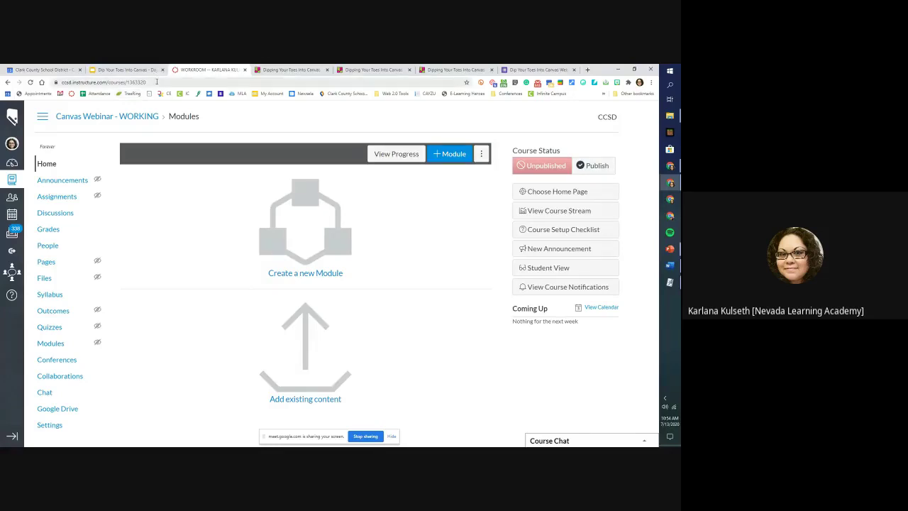
Select the full course URL ccsd.instructure.com/courses/1363320 in the address bar
left_click(157, 82)
left_click_drag(157, 81, 61, 83)
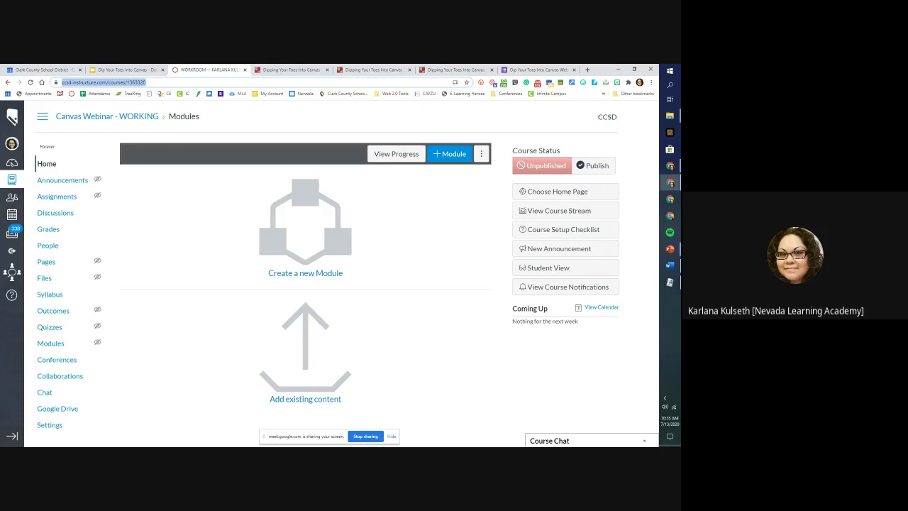
Drag the Day 1 Activities form tab out of the Chrome window, leaving the course Home page
key("alt+Tab")
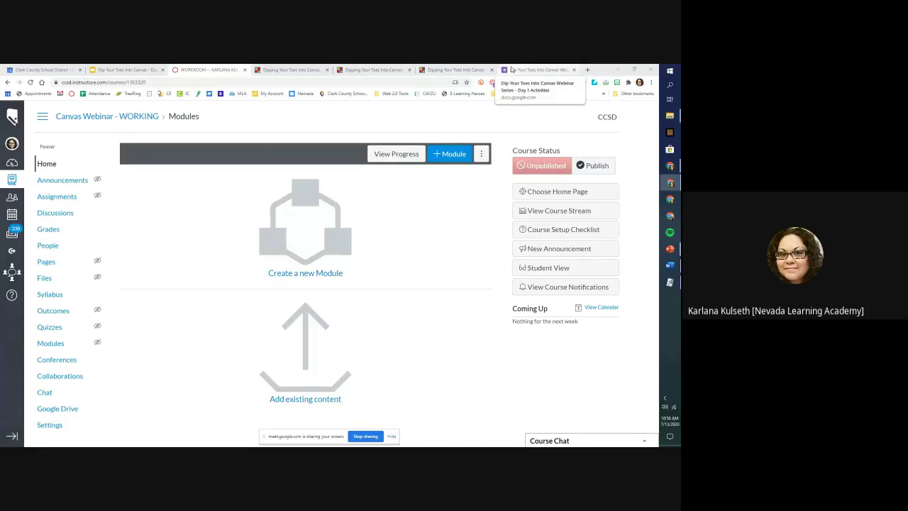
left_click_drag(511, 70, 514, 64)
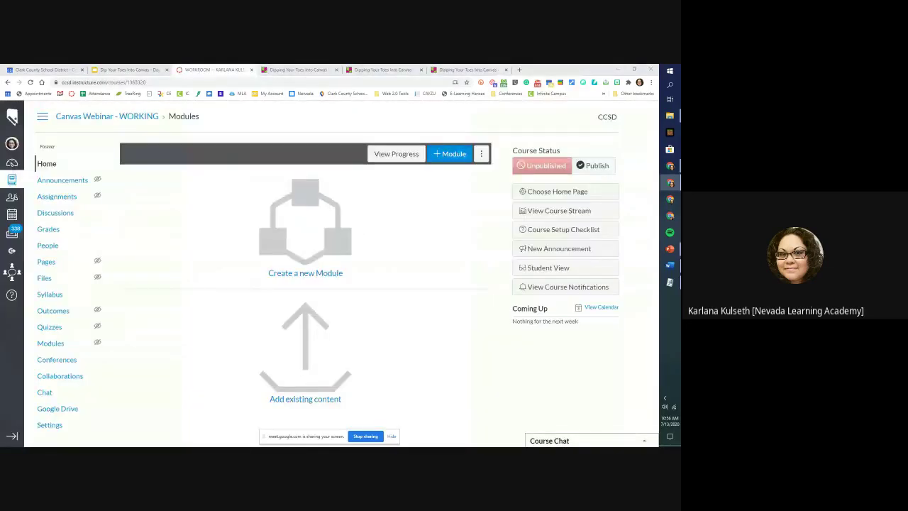
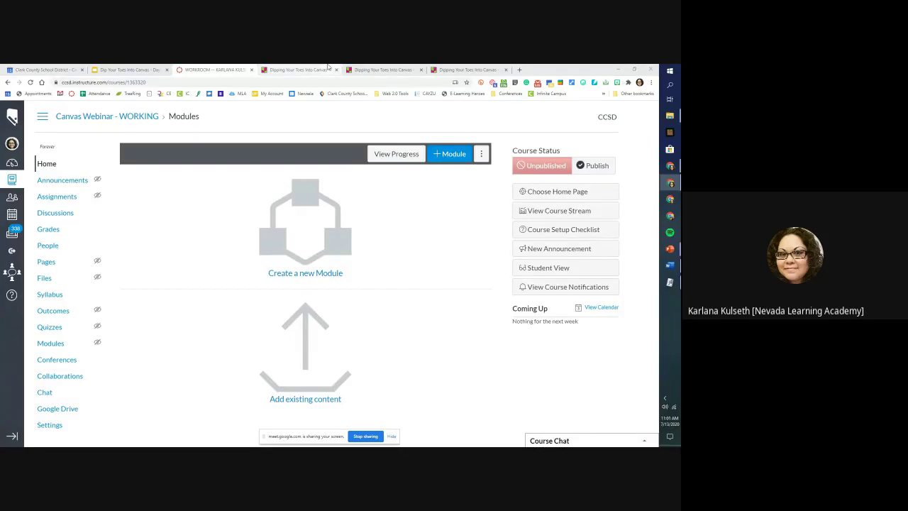
Switch to the Dip Your Toes Into Canvas - Day 1 slides showing 'Add me to your Workroom!'
left_click(132, 70)
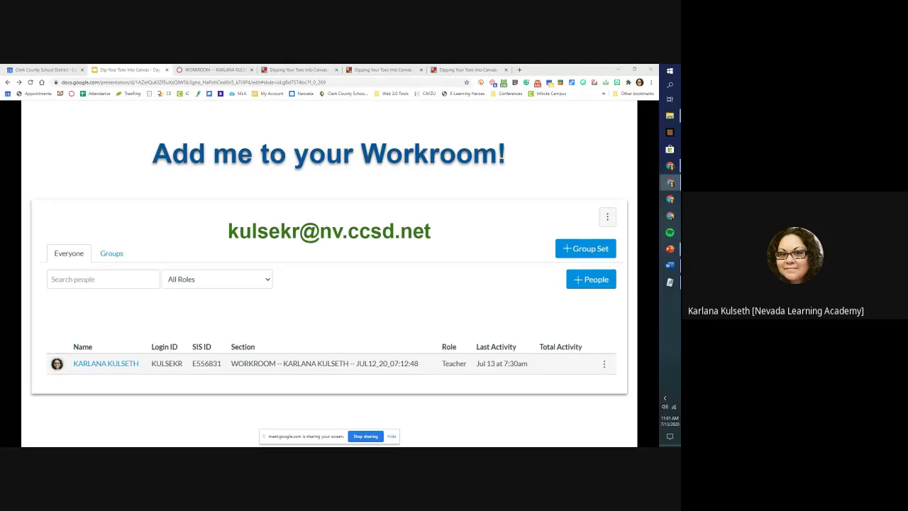
key("alt+Tab")
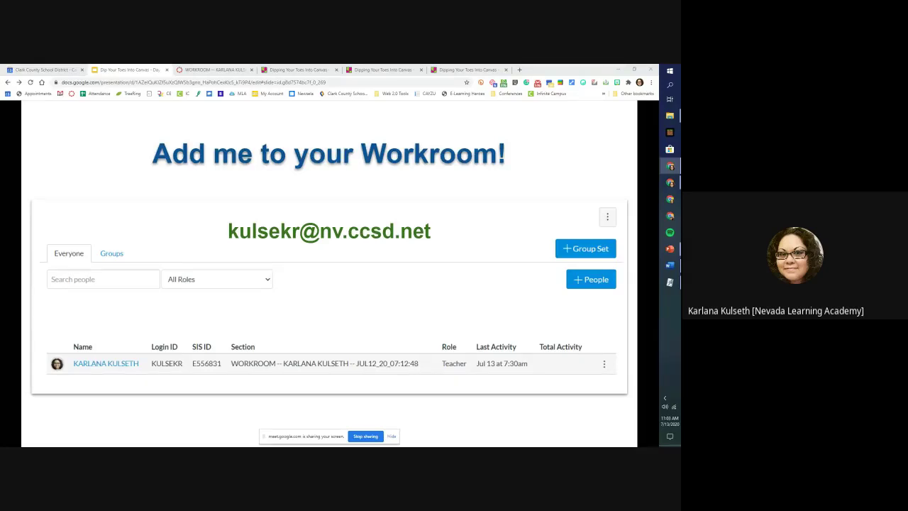
key("super+d")
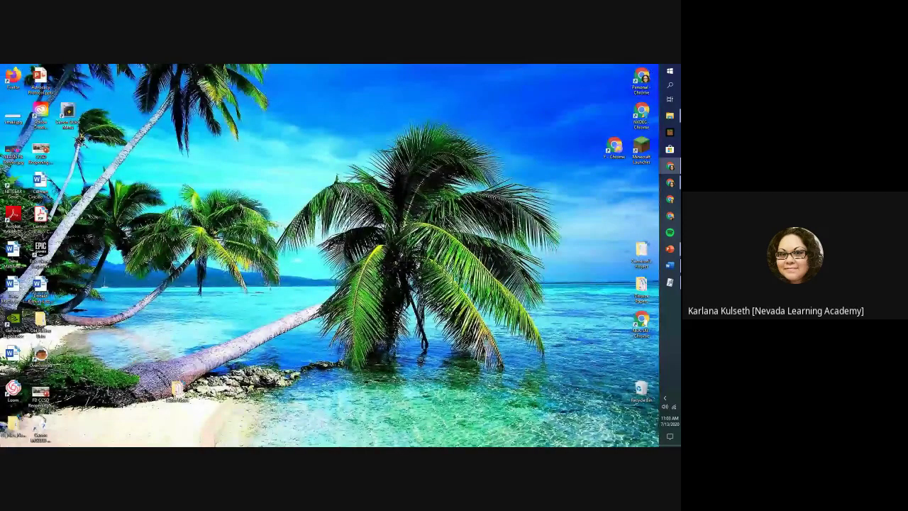
Restore the slides window and advance to the 'Google Form Response' slide requesting the Workroom link
key("super+d")
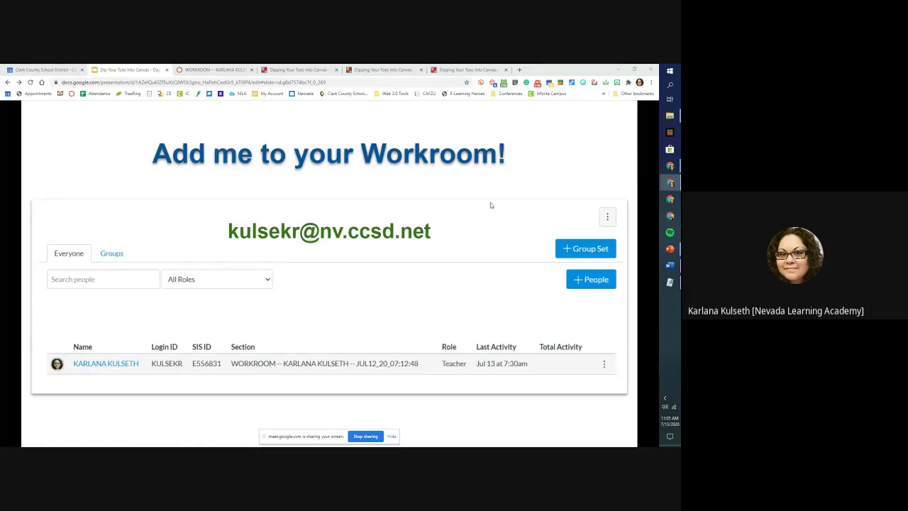
left_click(533, 159)
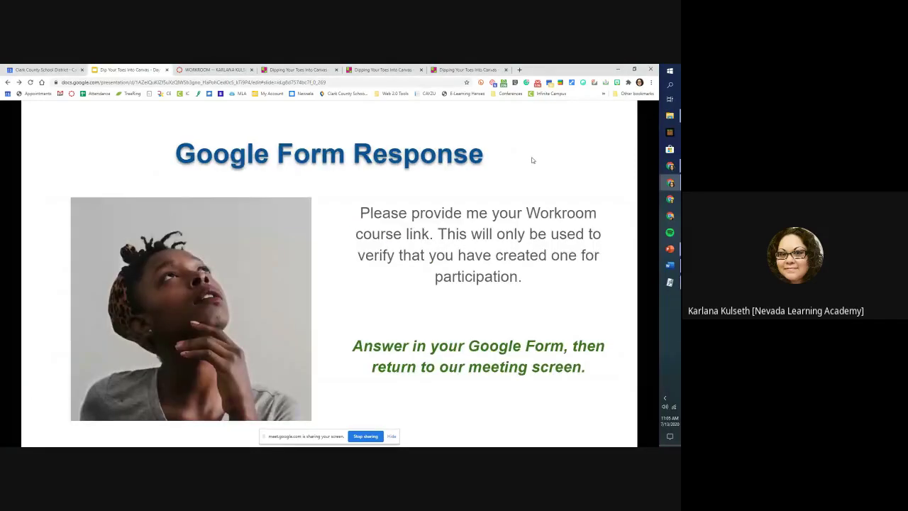
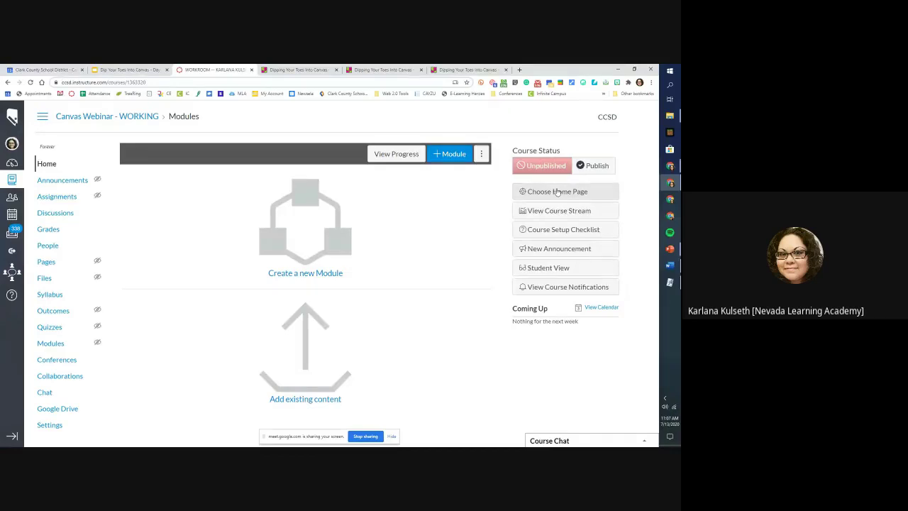
Look over the course home page choice and setup checklist, closing both without changes
left_click(558, 192)
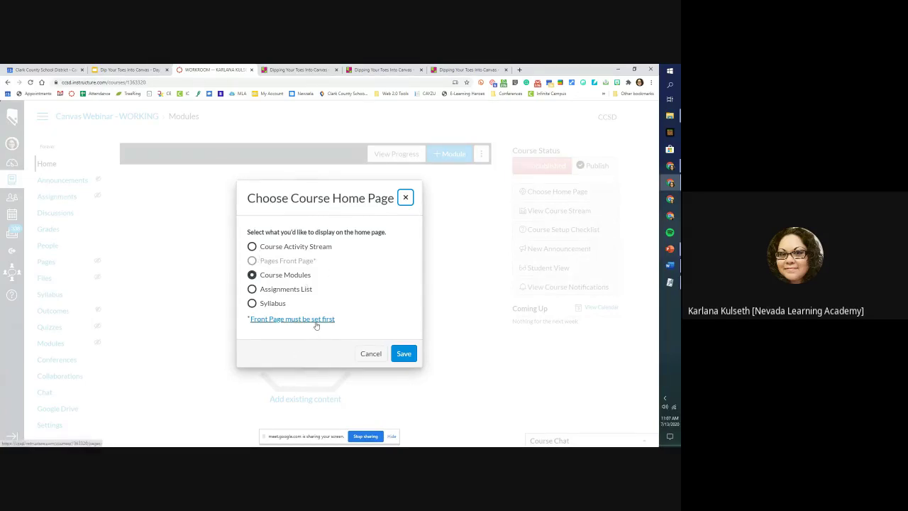
left_click(370, 354)
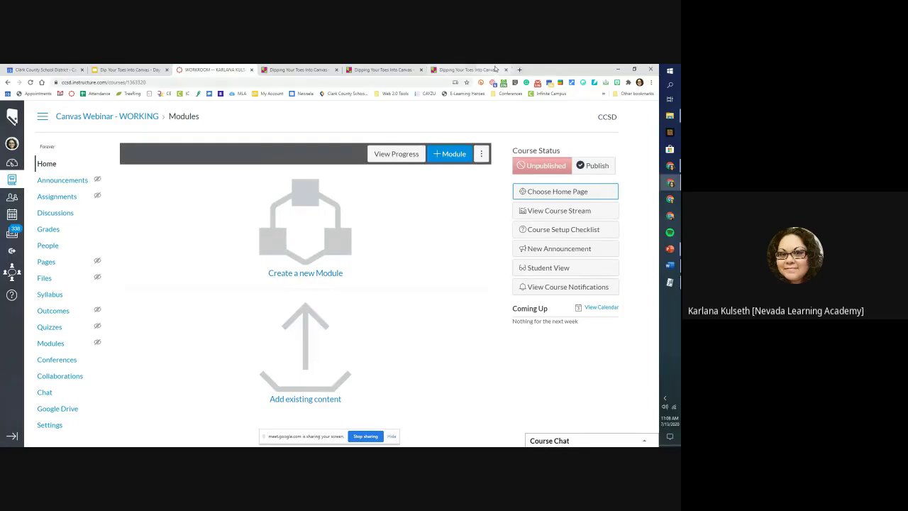
left_click(548, 230)
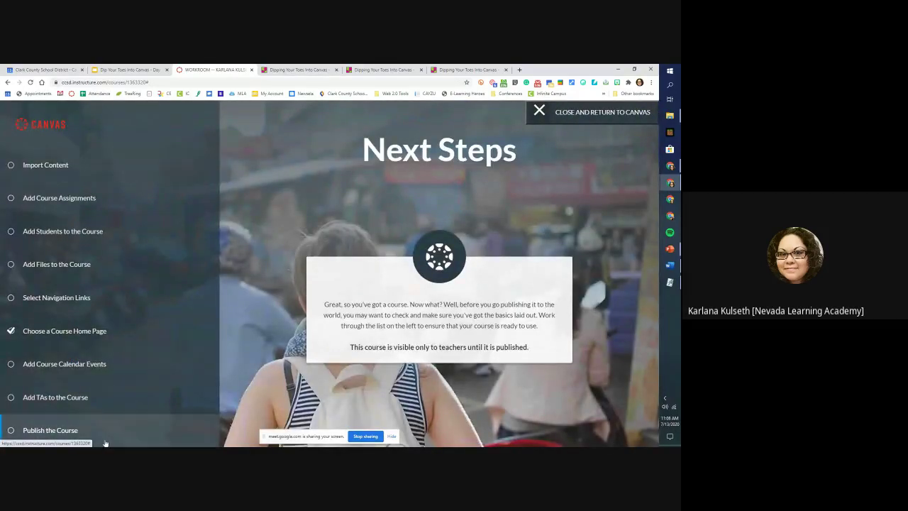
left_click(609, 113)
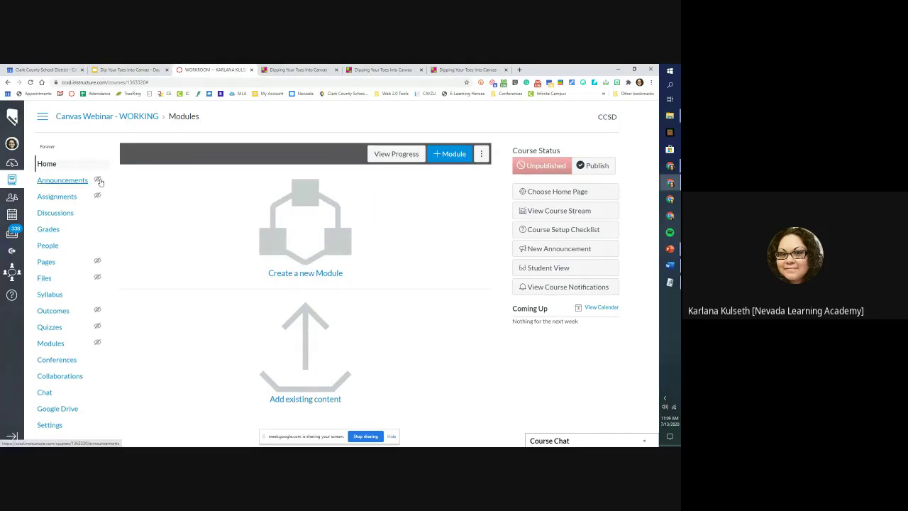
Preview the course as a student sees it, then leave Student View
mouse_move(100, 182)
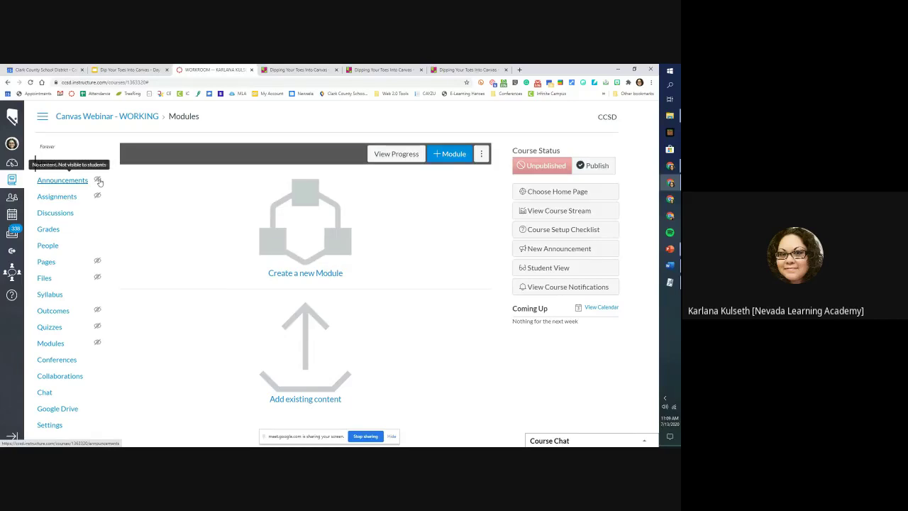
mouse_move(99, 199)
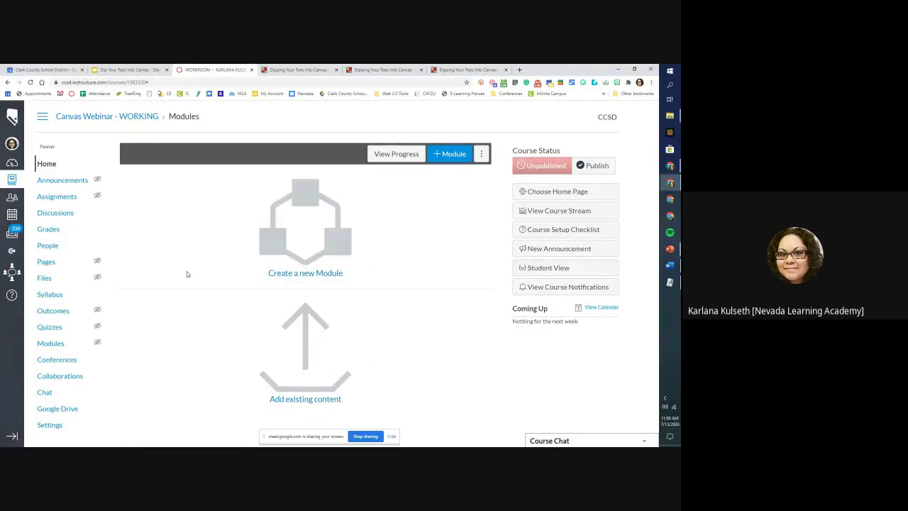
left_click(565, 274)
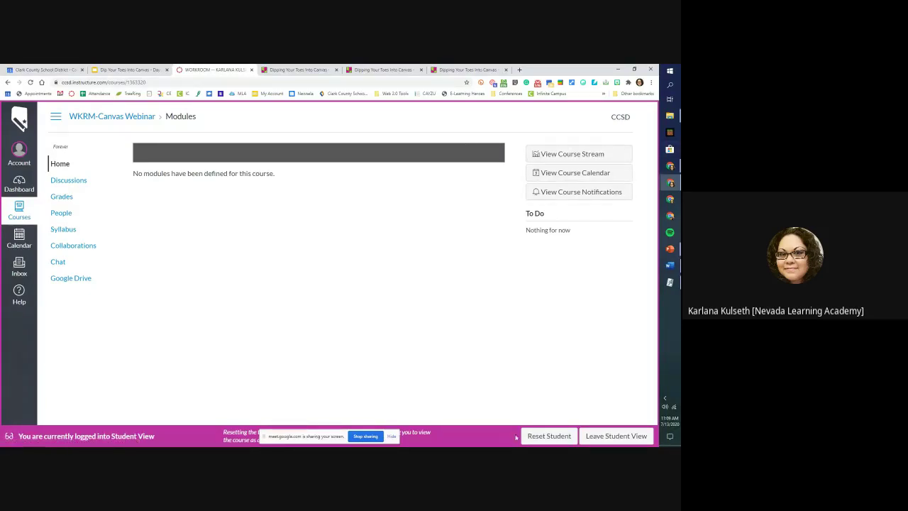
left_click(618, 440)
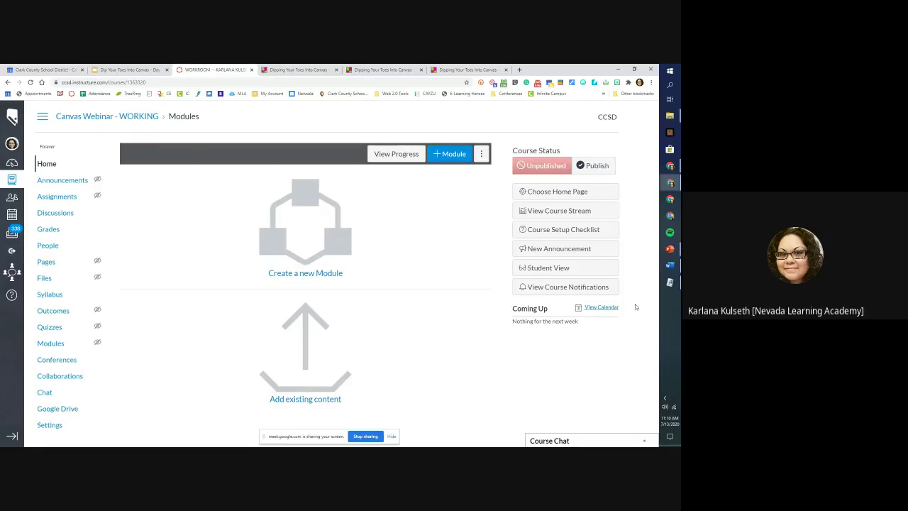
Go to the All Courses page and scroll through the listed courses
left_click(11, 181)
left_click(55, 290)
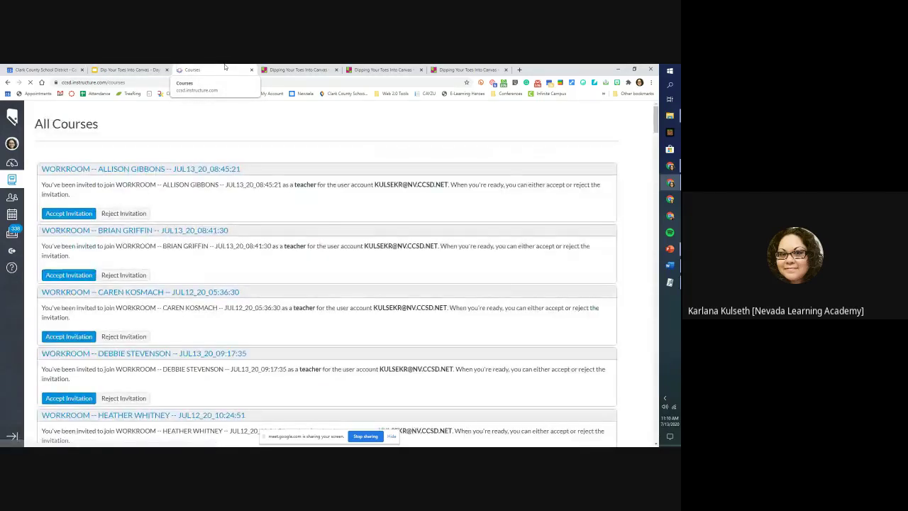
scroll(432, 330, "down", 3)
scroll(420, 332, "down", 15)
scroll(418, 332, "up", 7)
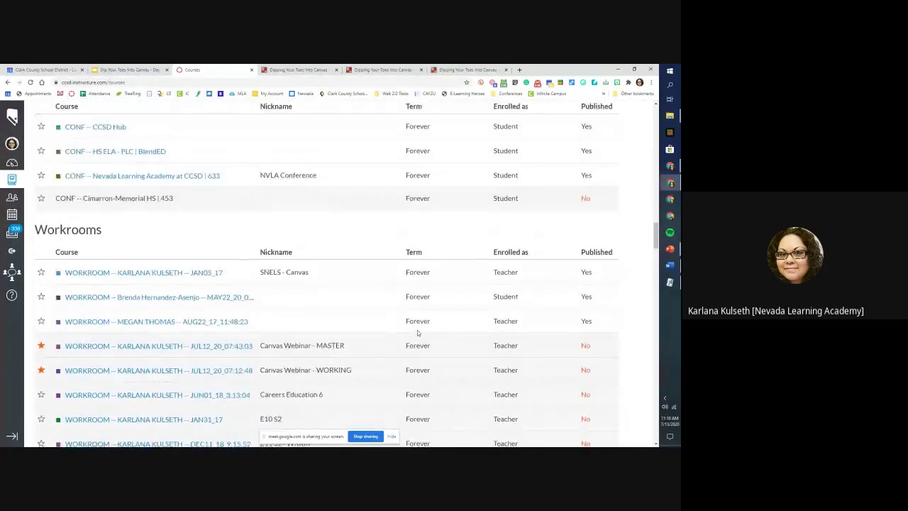
scroll(418, 332, "up", 5)
scroll(417, 333, "up", 2)
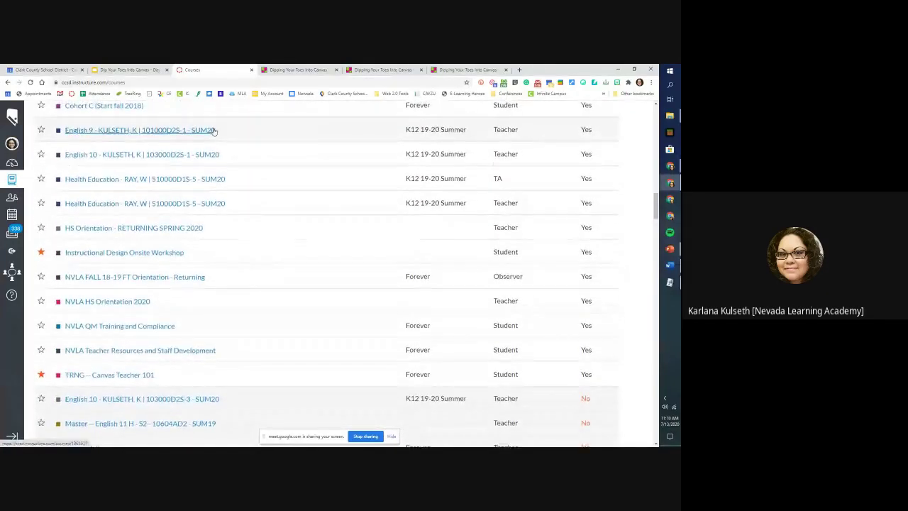
Open the English 9 summer course and scroll through its welcome text, contact box and key dates
left_click(211, 130)
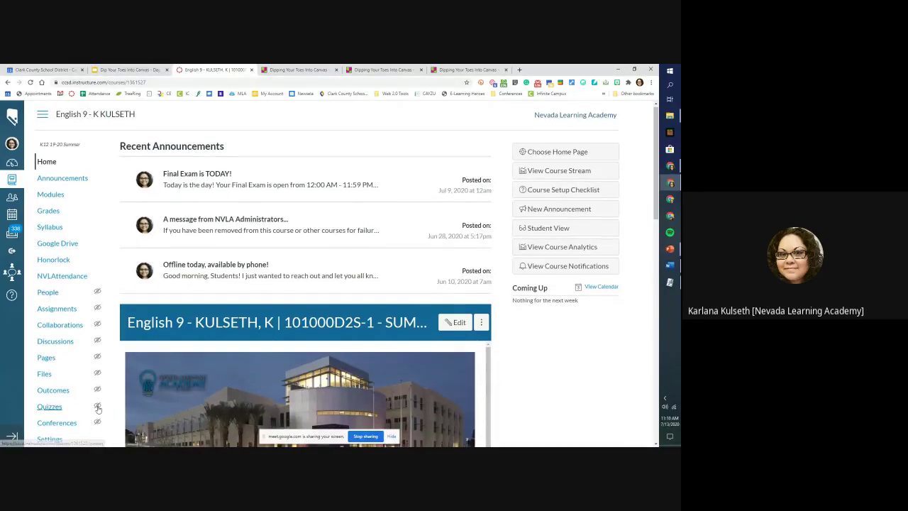
scroll(85, 340, "down", 2)
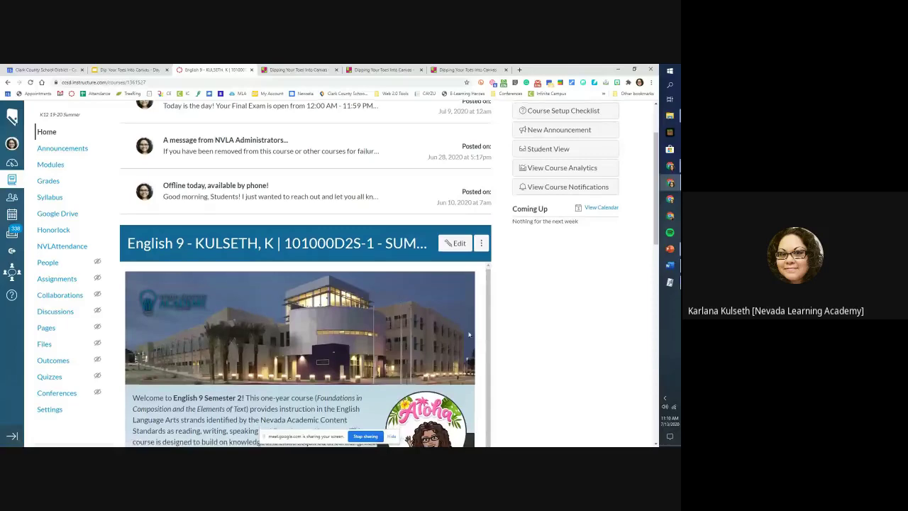
scroll(534, 331, "down", 1)
scroll(535, 331, "down", 2)
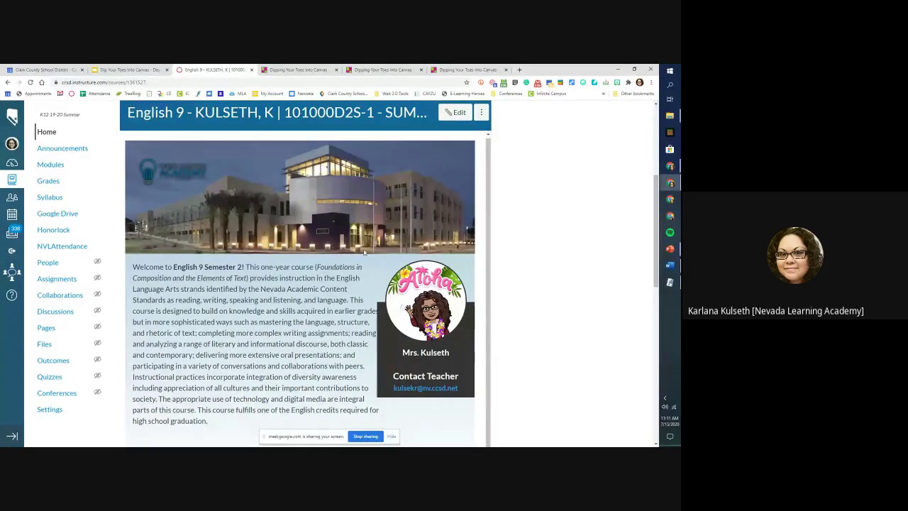
scroll(133, 176, "down", 2)
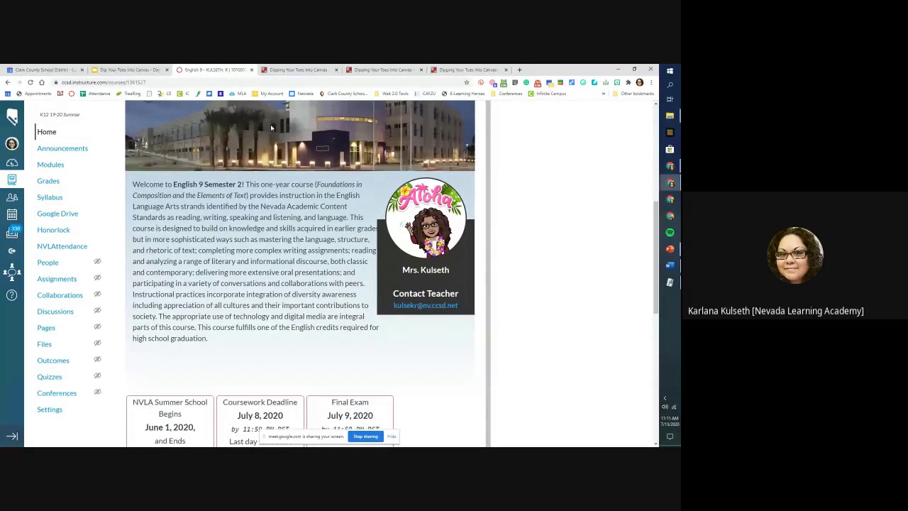
scroll(271, 128, "down", 2)
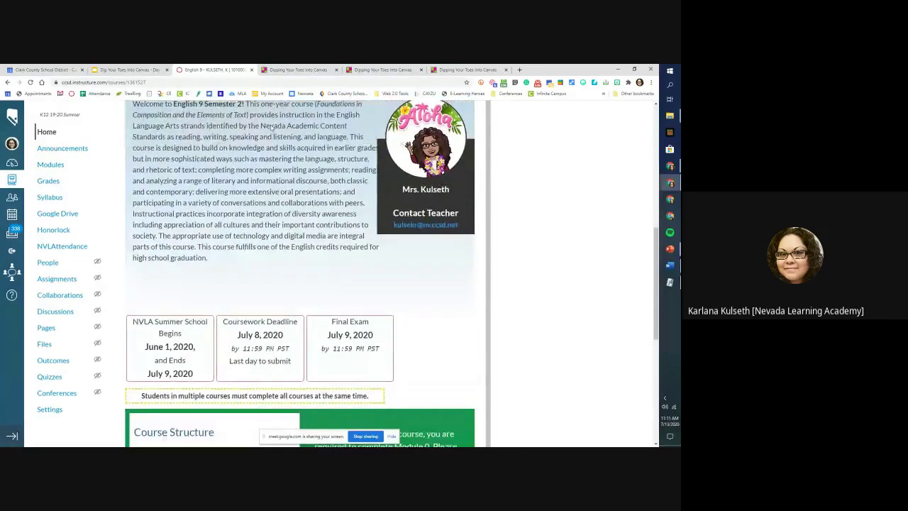
scroll(271, 128, "down", 2)
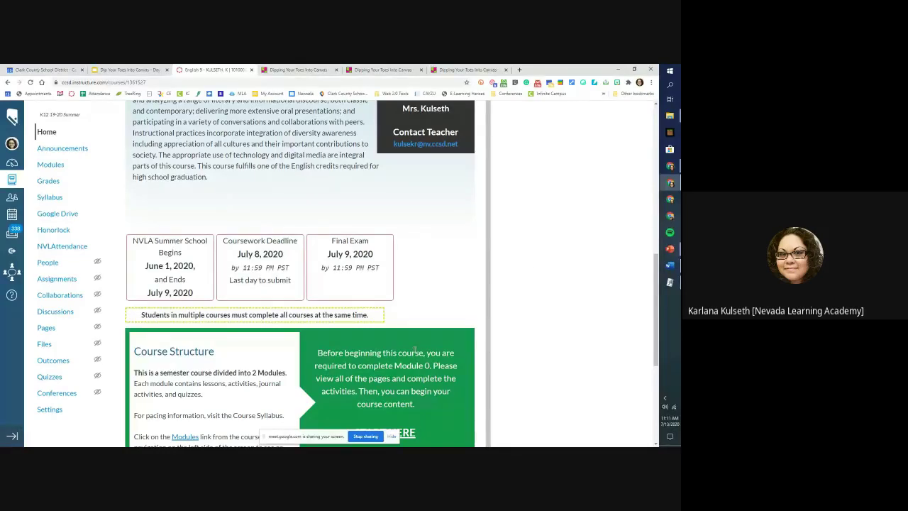
Scroll through the English 9 home page and its recent announcements, then bring up the Courses menu
scroll(529, 268, "down", 2)
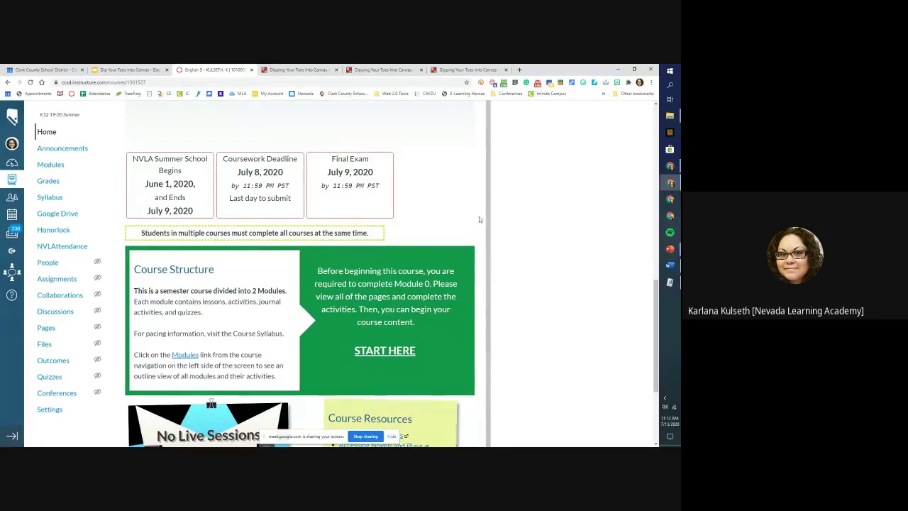
scroll(107, 175, "down", 2)
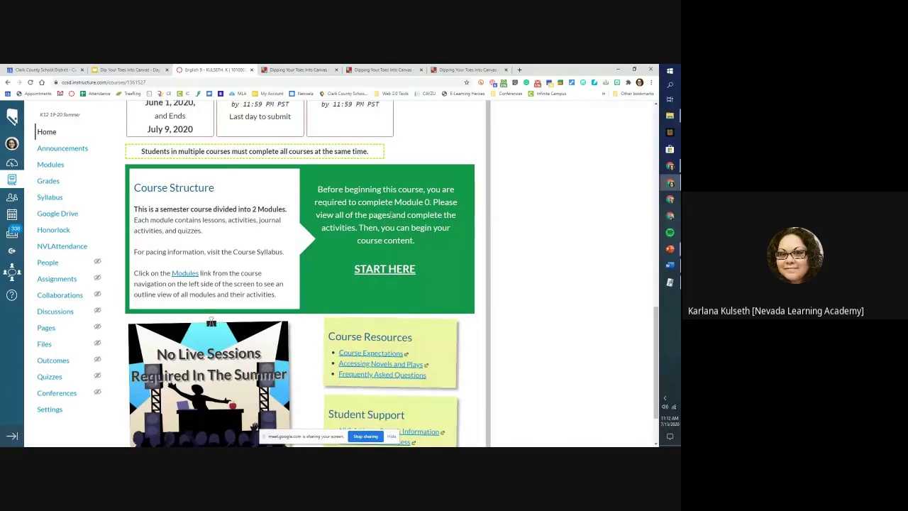
scroll(390, 214, "down", 1)
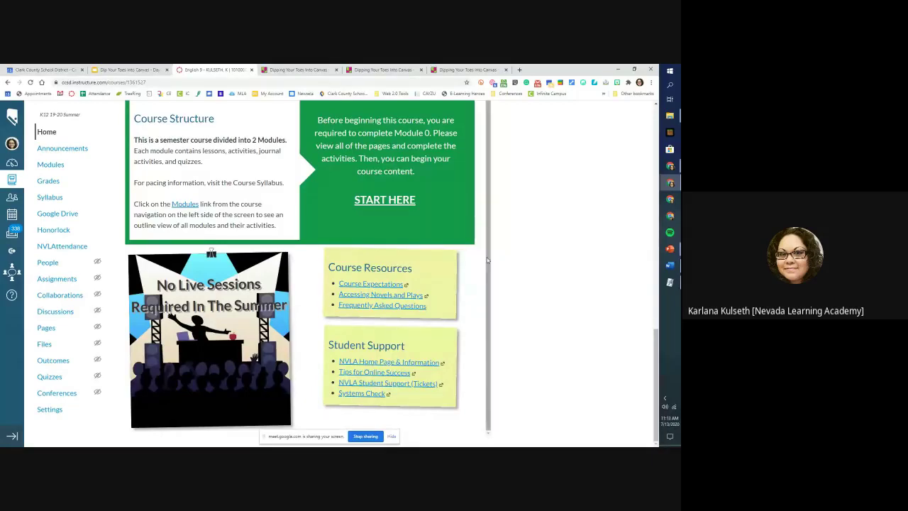
scroll(368, 348, "up", 1)
scroll(368, 348, "up", 10)
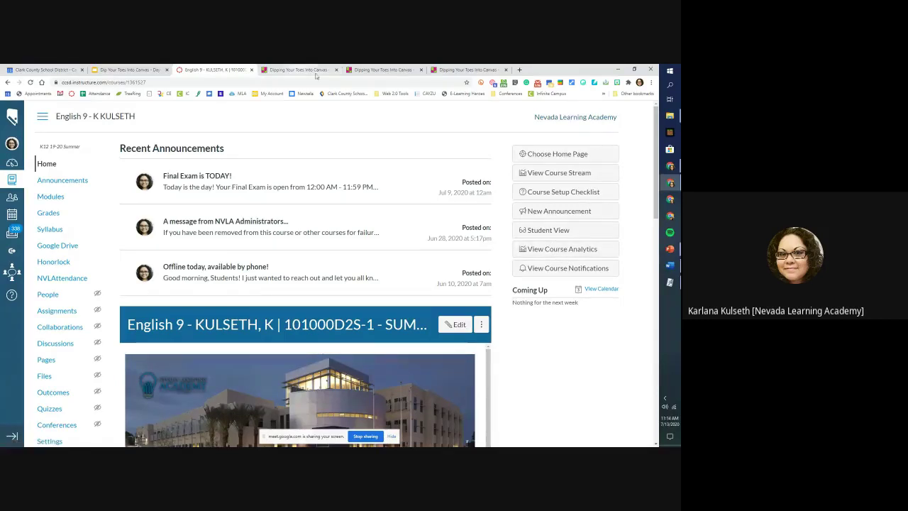
left_click(10, 180)
Go to the Canvas Webinar - WORKING course and open its Settings with the External Apps list
left_click(74, 270)
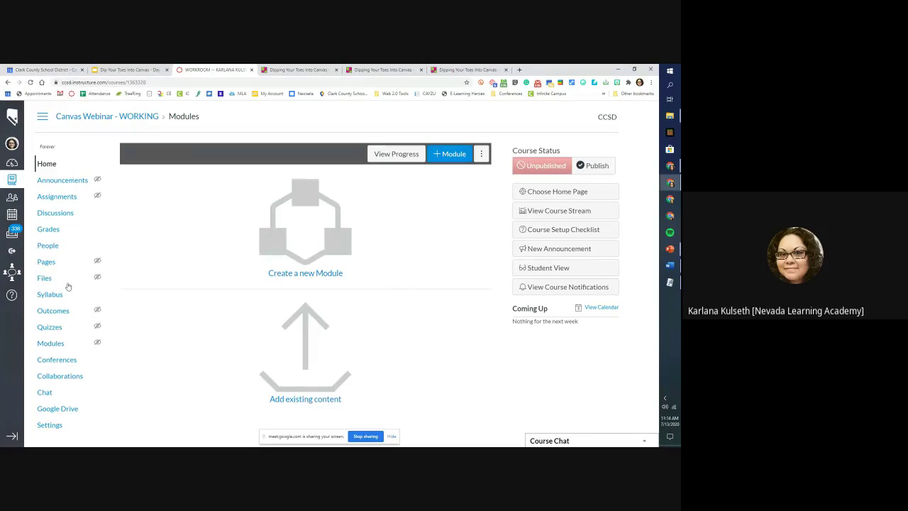
left_click(51, 427)
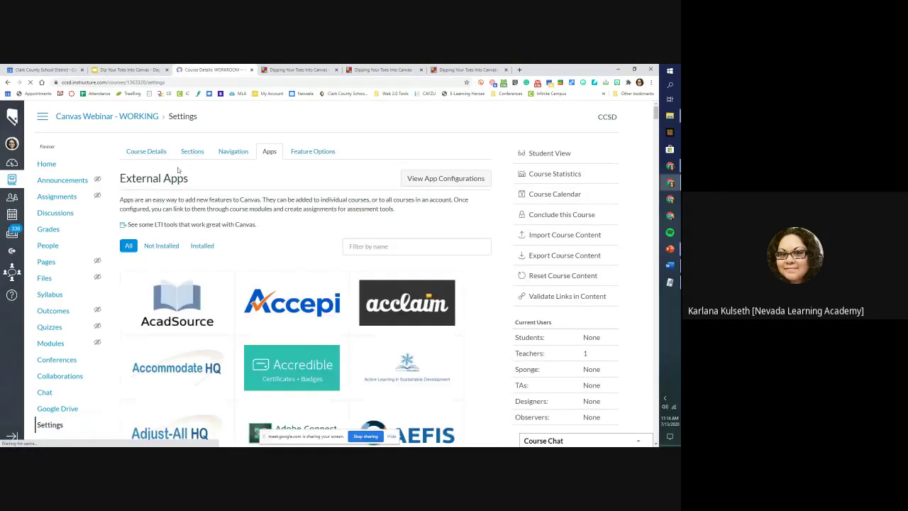
Show Course Details: code WKRM-Canvas Webinar, Pacific Time zone and term Forever
left_click(145, 151)
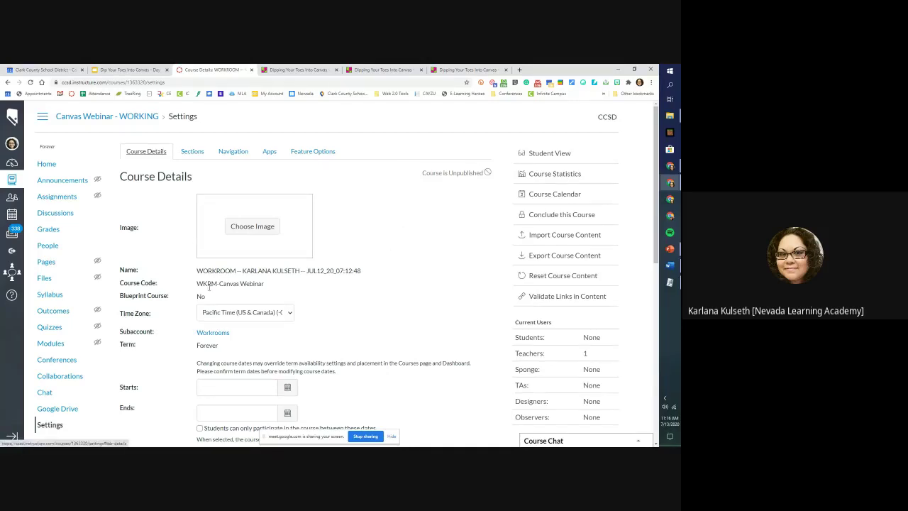
scroll(362, 253, "down", 5)
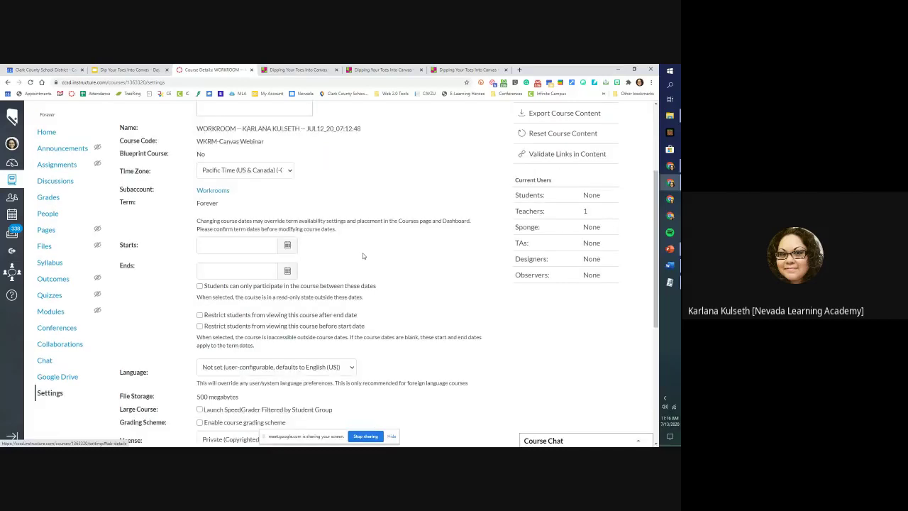
scroll(363, 256, "up", 4)
scroll(363, 256, "up", 1)
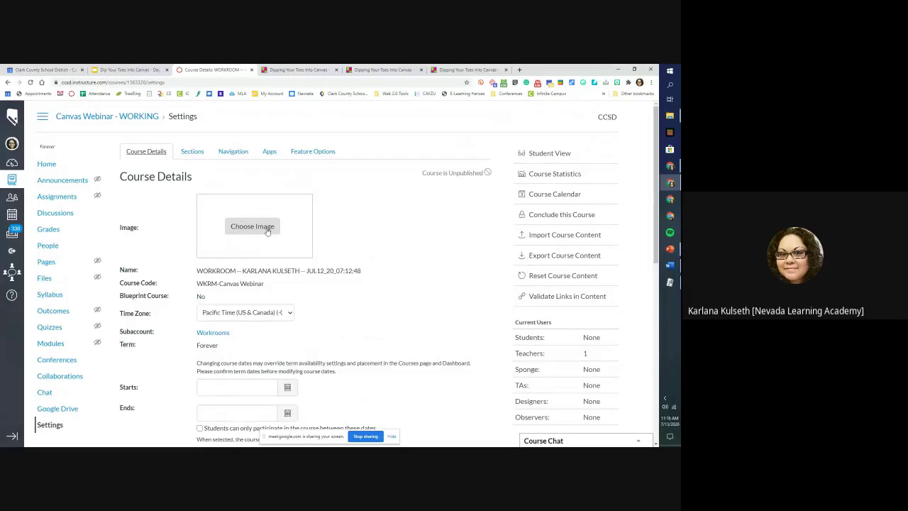
scroll(426, 249, "down", 5)
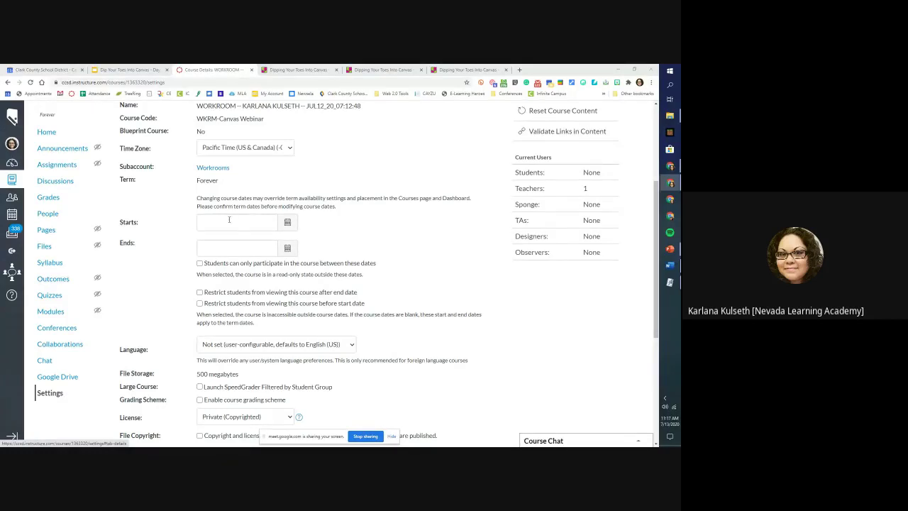
left_click(230, 220)
type("0")
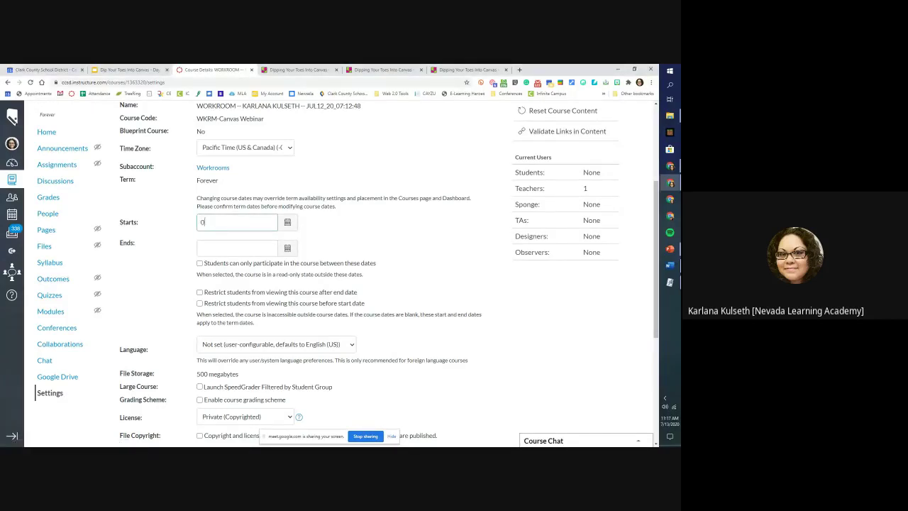
type("8242020")
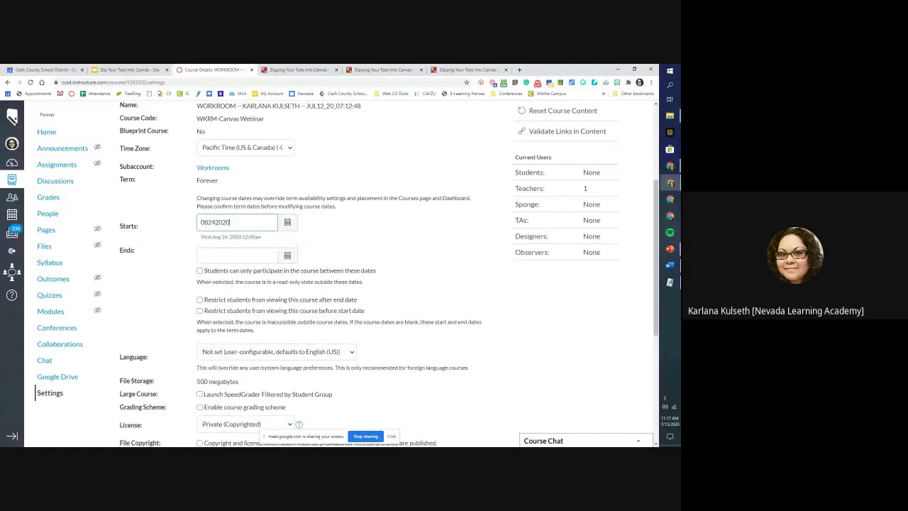
left_click(288, 222)
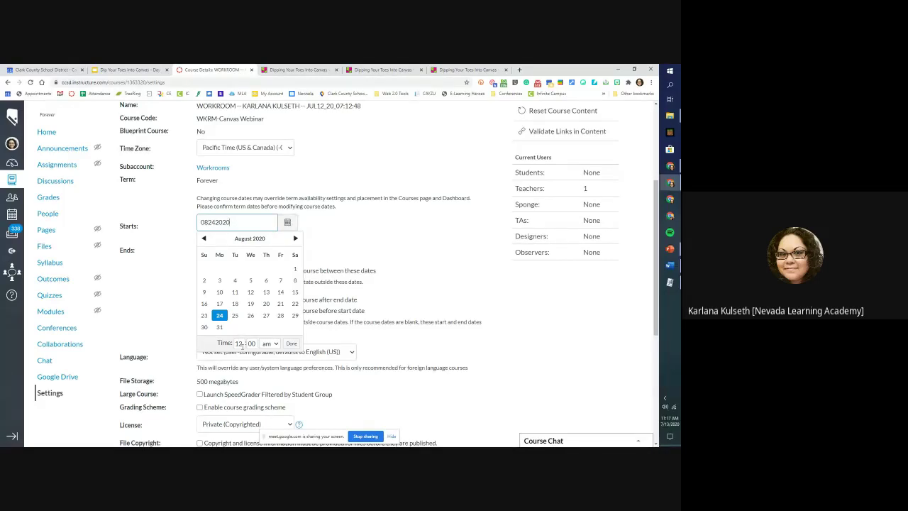
left_click(291, 344)
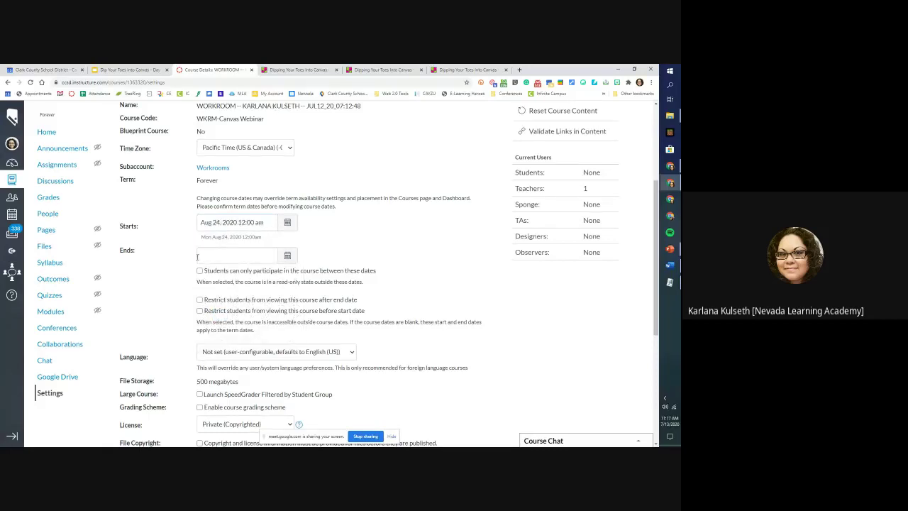
double_click(269, 222)
triple_click(269, 222)
key("BackSpace")
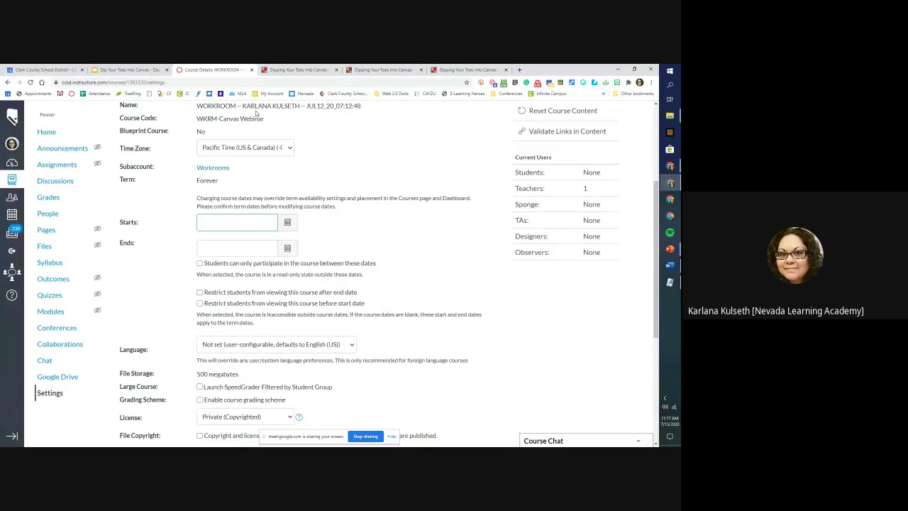
scroll(257, 113, "up", 3)
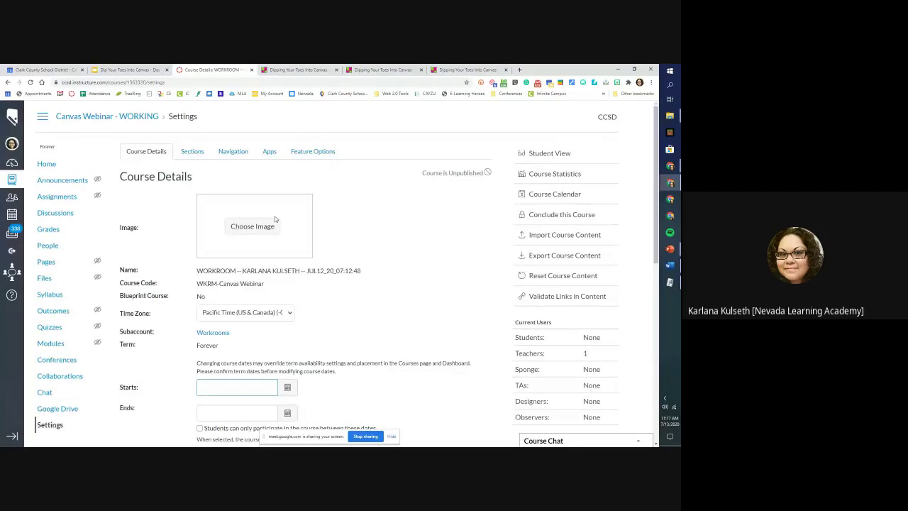
Check the Sections tab, return to Course Details, then show the Navigation tab's menu order
left_click(192, 151)
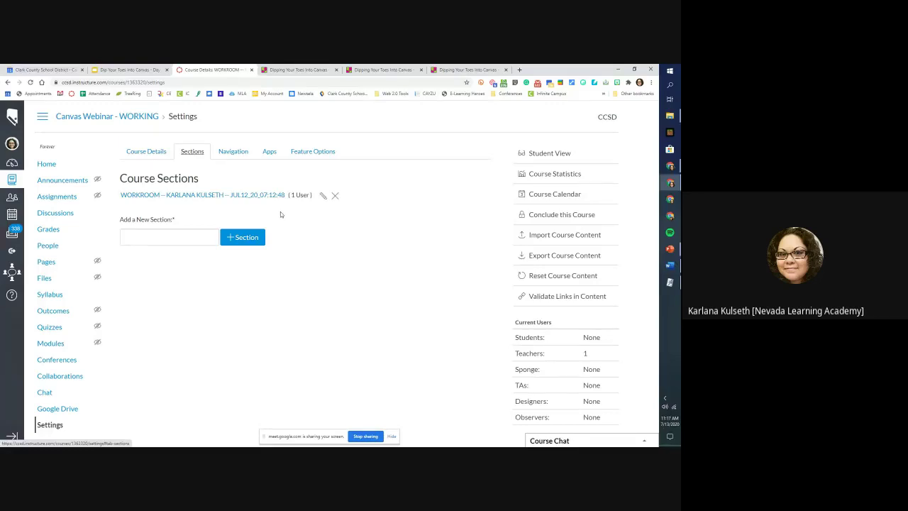
left_click(151, 153)
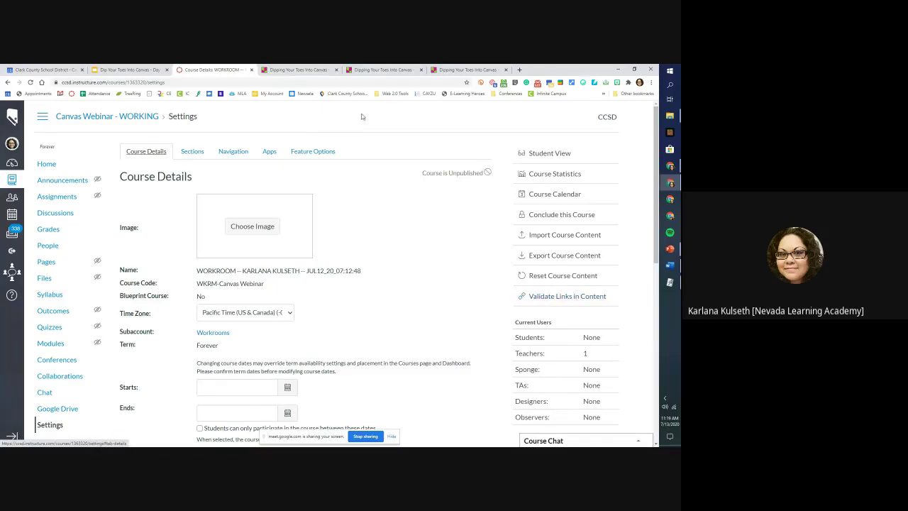
left_click(242, 155)
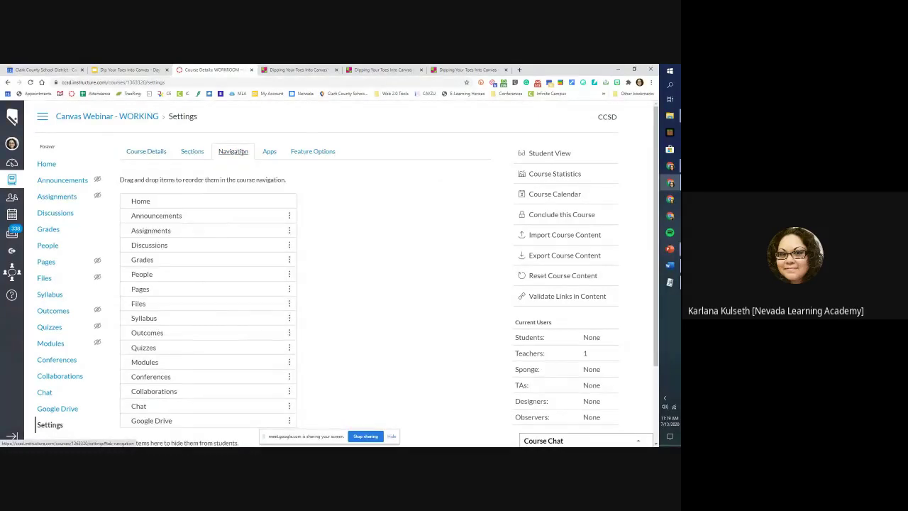
scroll(376, 254, "down", 2)
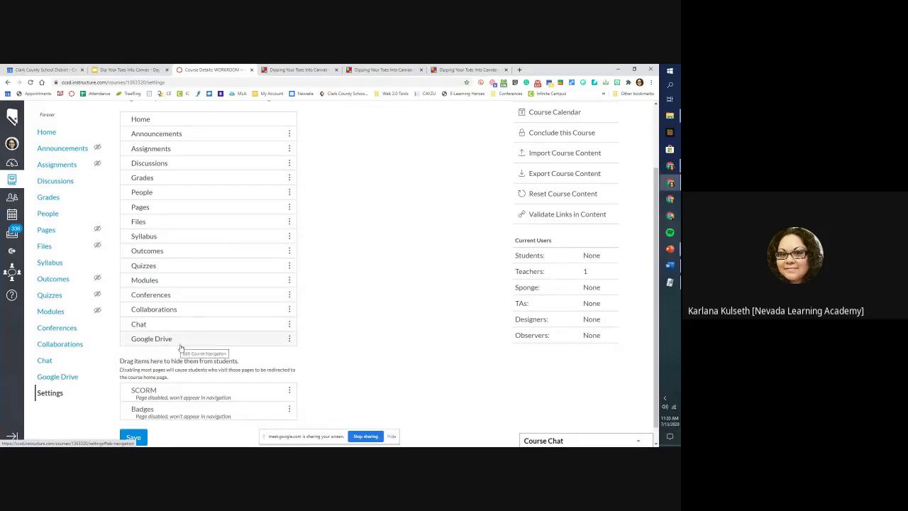
scroll(256, 344, "up", 2)
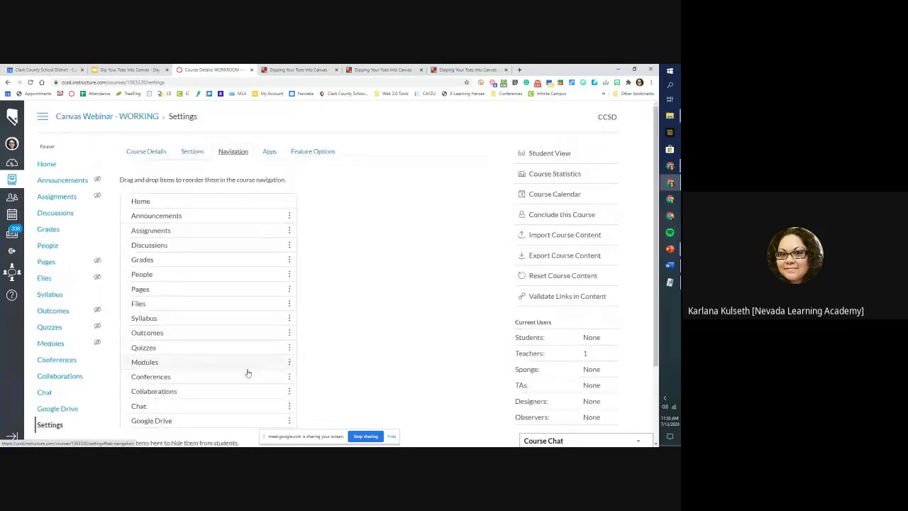
scroll(243, 242, "down", 2)
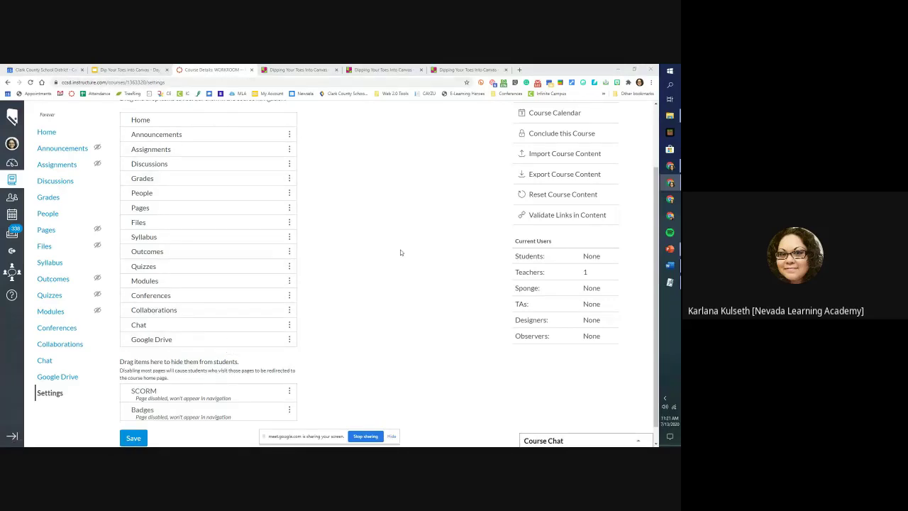
scroll(410, 258, "down", 1)
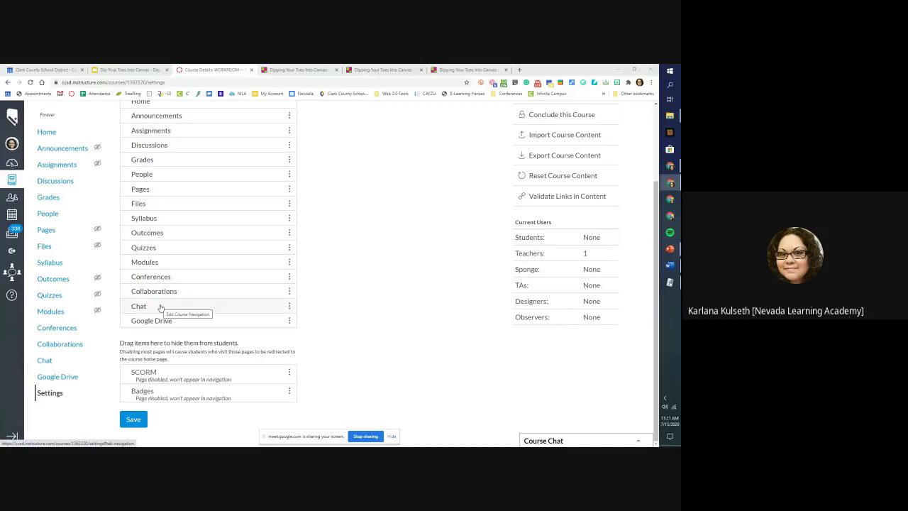
Hide Chat, Collaborations and Conferences from students by dragging them into the hidden list
left_click_drag(161, 308, 168, 418)
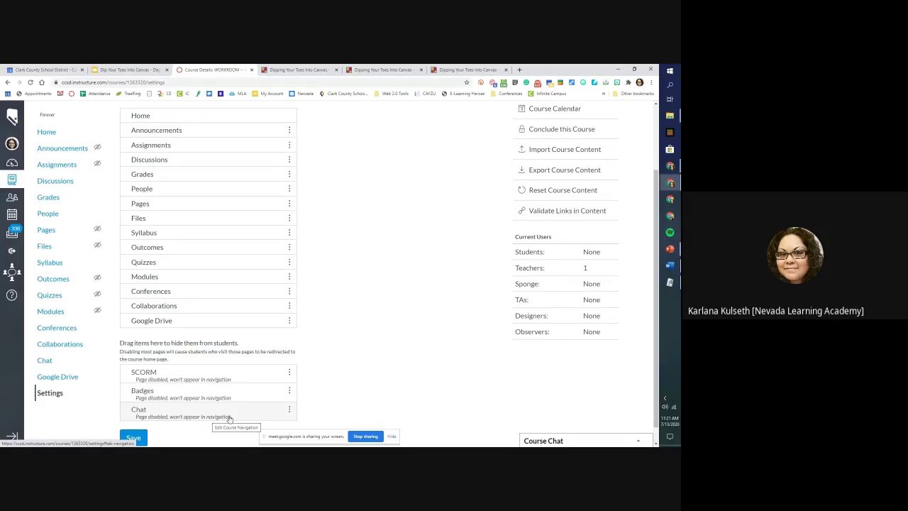
left_click_drag(185, 310, 190, 423)
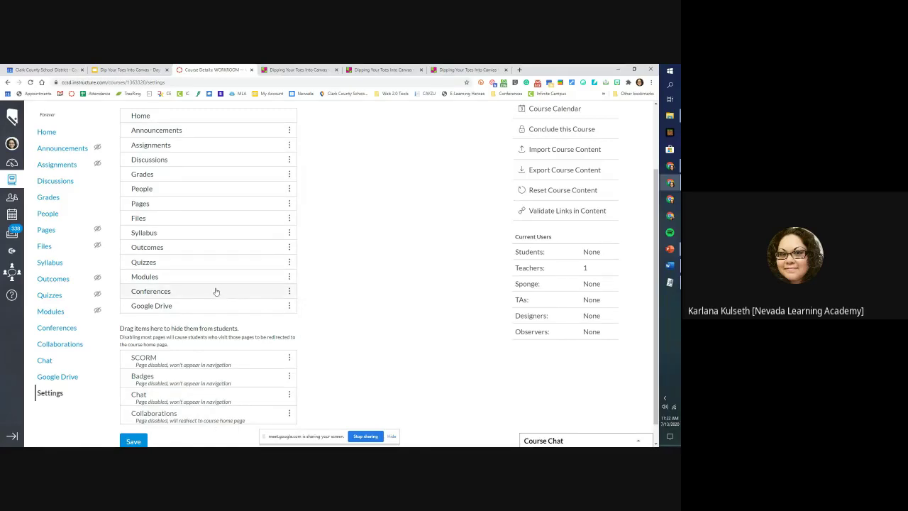
left_click_drag(217, 292, 229, 418)
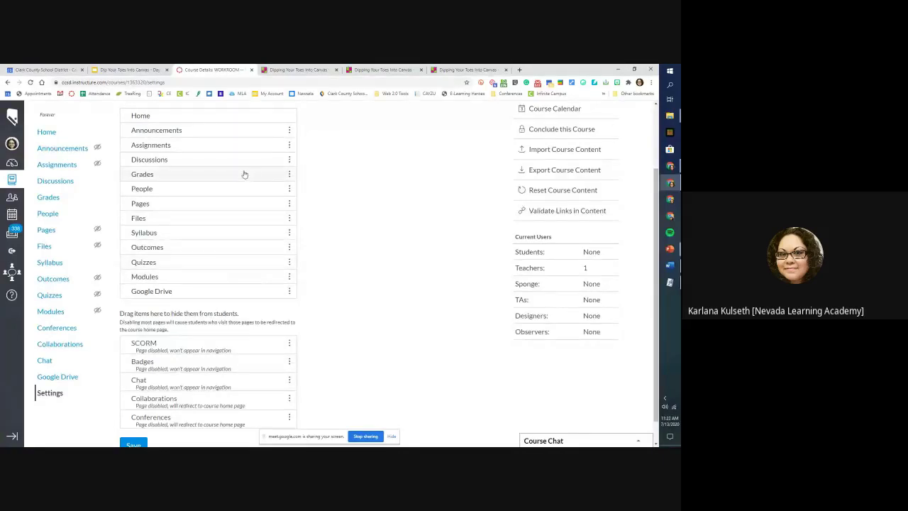
Hide Quizzes, Outcomes, Files, Pages, Discussions and Assignments from the course navigation
left_click_drag(174, 261, 181, 345)
left_click_drag(180, 249, 192, 323)
left_click_drag(174, 219, 183, 298)
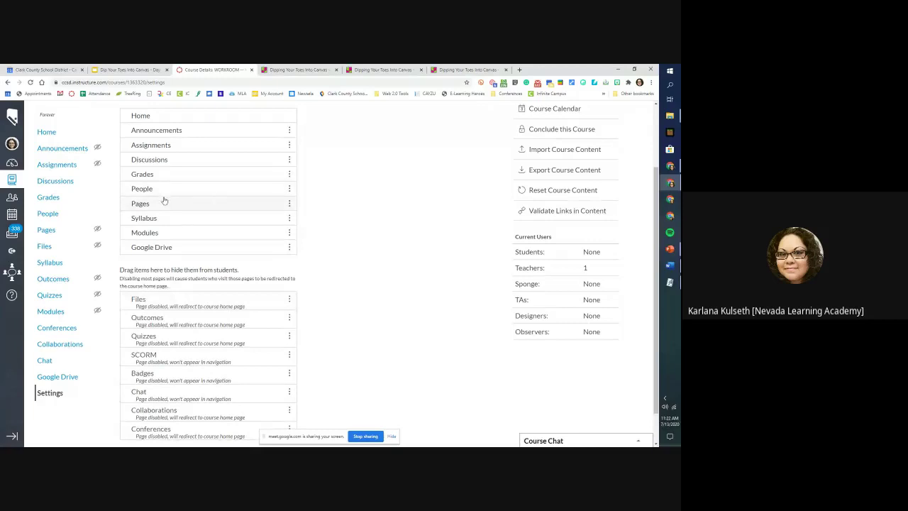
left_click_drag(164, 203, 175, 285)
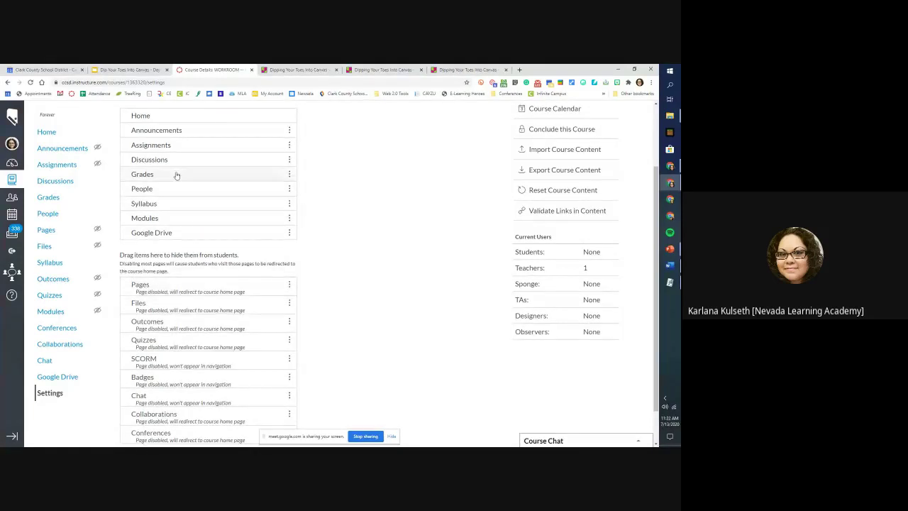
left_click_drag(178, 159, 188, 268)
left_click_drag(190, 145, 190, 250)
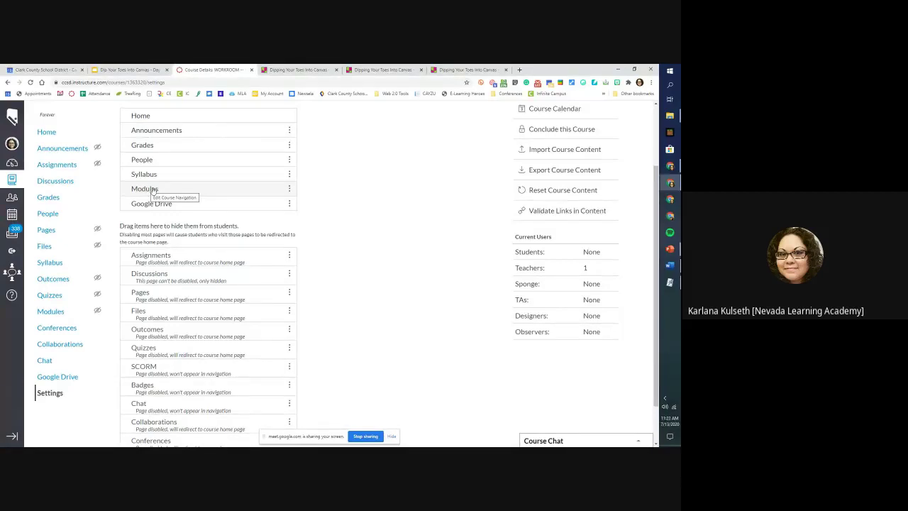
Reorder navigation: Modules after Grades, Syllabus near the top, People below Google Drive
left_click_drag(152, 190, 158, 163)
left_click_drag(165, 190, 161, 132)
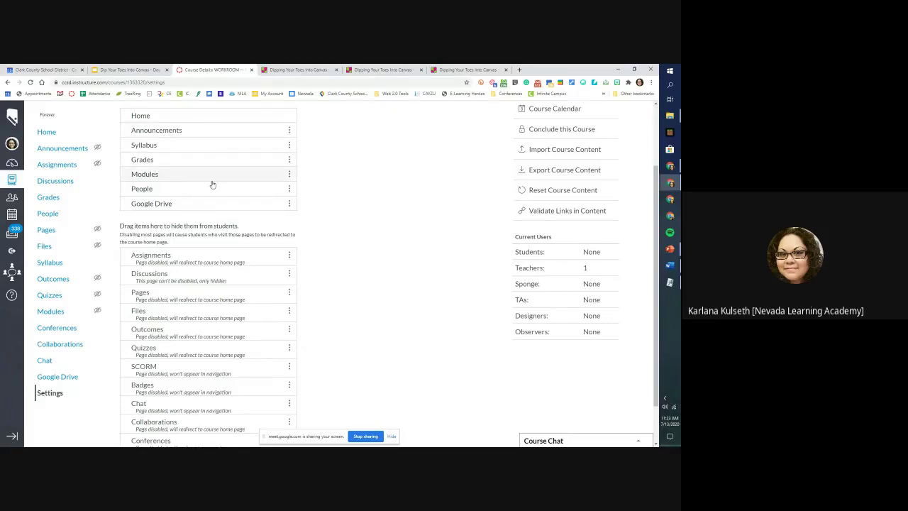
left_click_drag(211, 191, 215, 234)
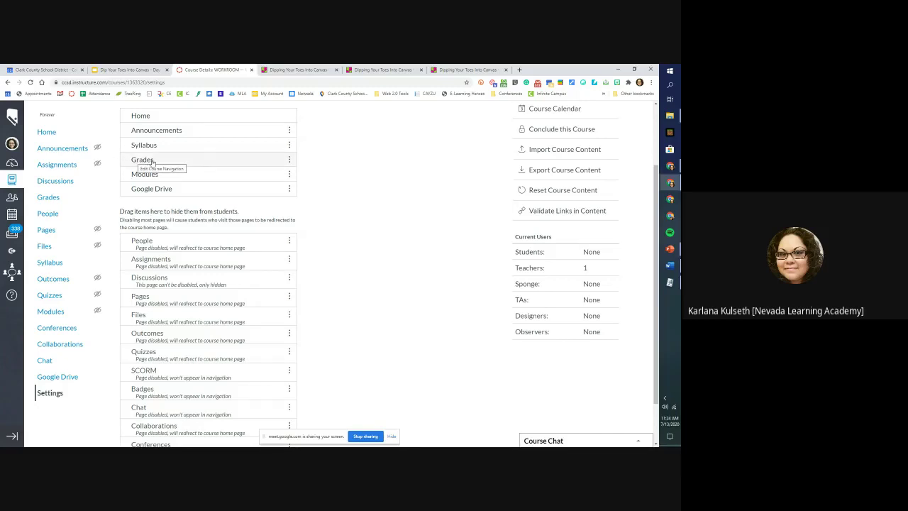
left_click(46, 229)
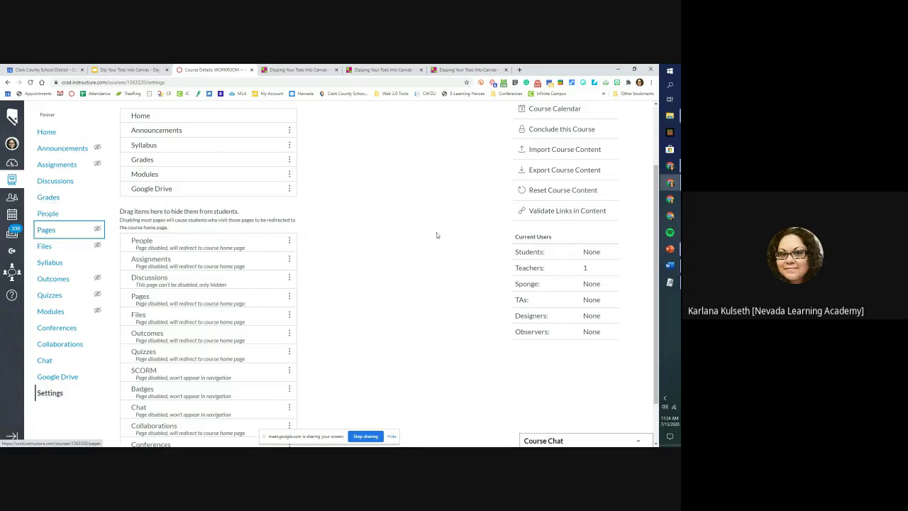
scroll(452, 262, "down", 1)
scroll(452, 263, "down", 1)
Save the navigation changes and open the All Courses list
left_click(134, 417)
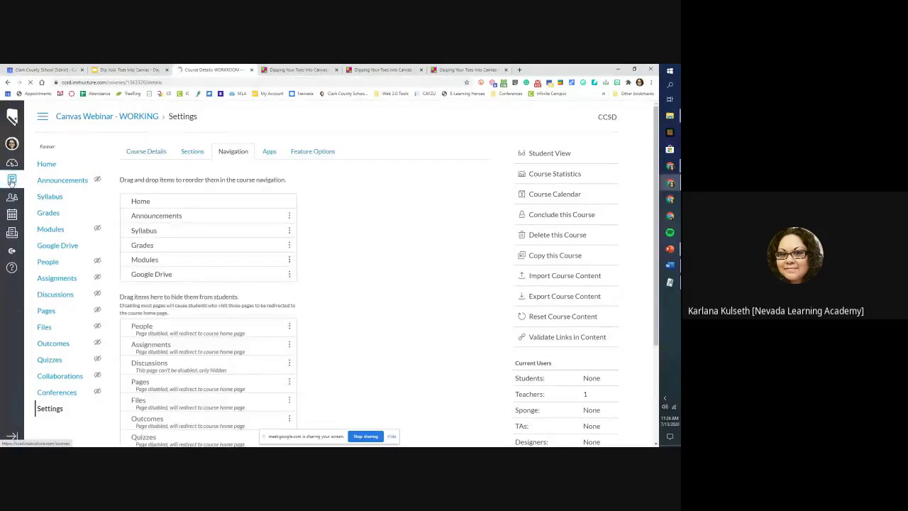
left_click(12, 180)
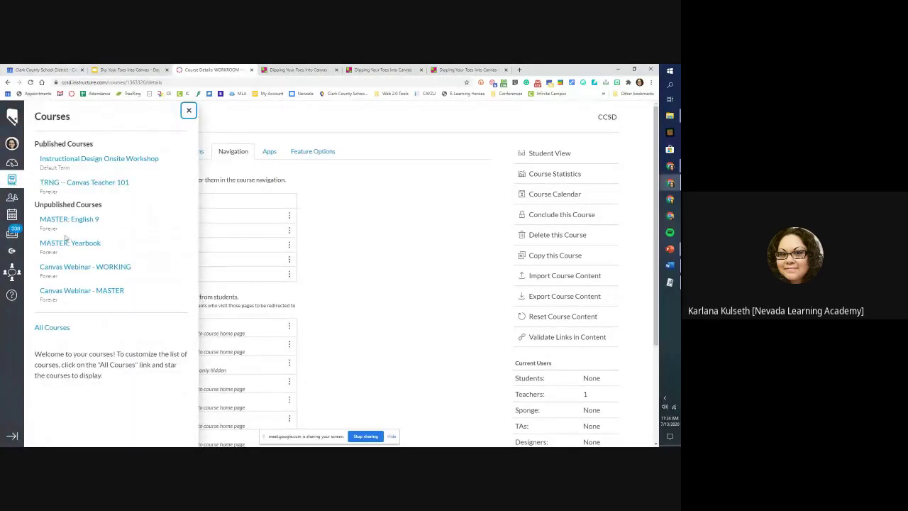
left_click(54, 328)
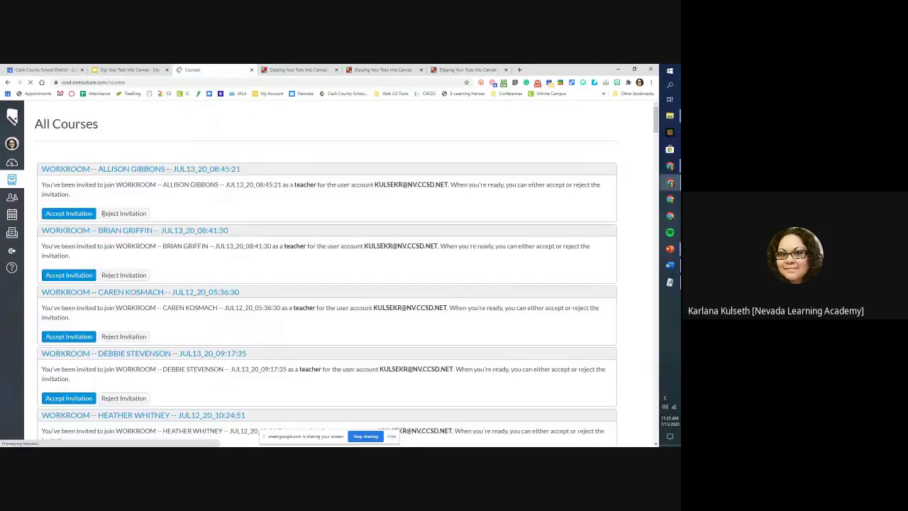
scroll(103, 213, "down", 20)
scroll(228, 353, "up", 5)
scroll(229, 353, "up", 5)
Open the English 9 course from the All Courses list
left_click(163, 218)
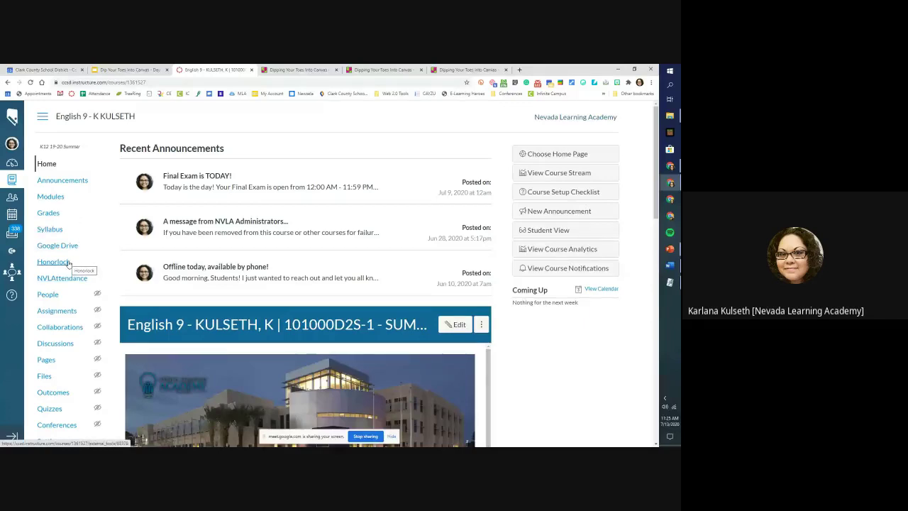
Open English 9's Modules page and browse the Getting Started, Due Dates and Romeo and Juliet modules
left_click(50, 197)
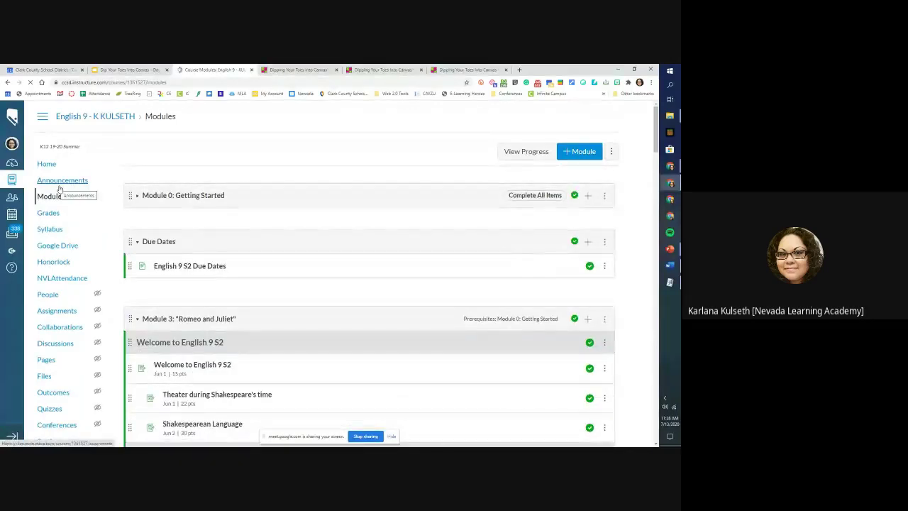
scroll(58, 190, "down", 2)
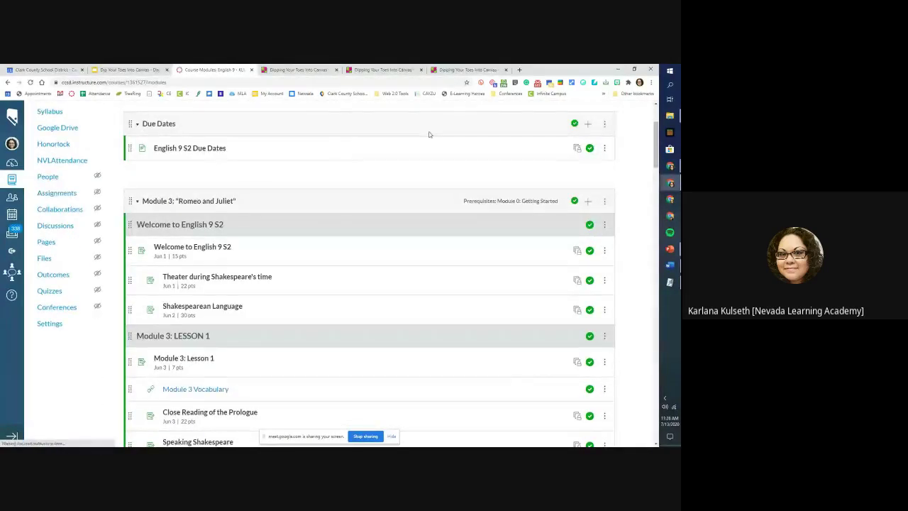
scroll(212, 176, "up", 2)
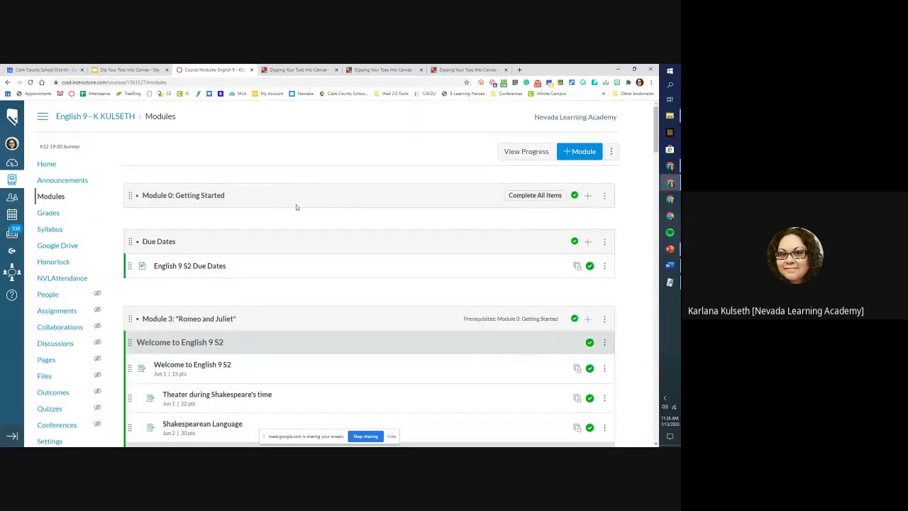
scroll(311, 258, "down", 2)
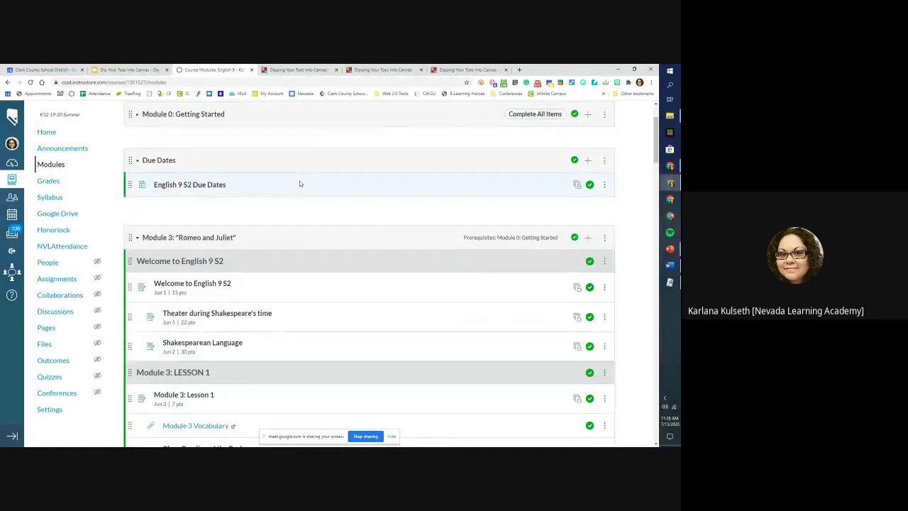
scroll(300, 183, "down", 2)
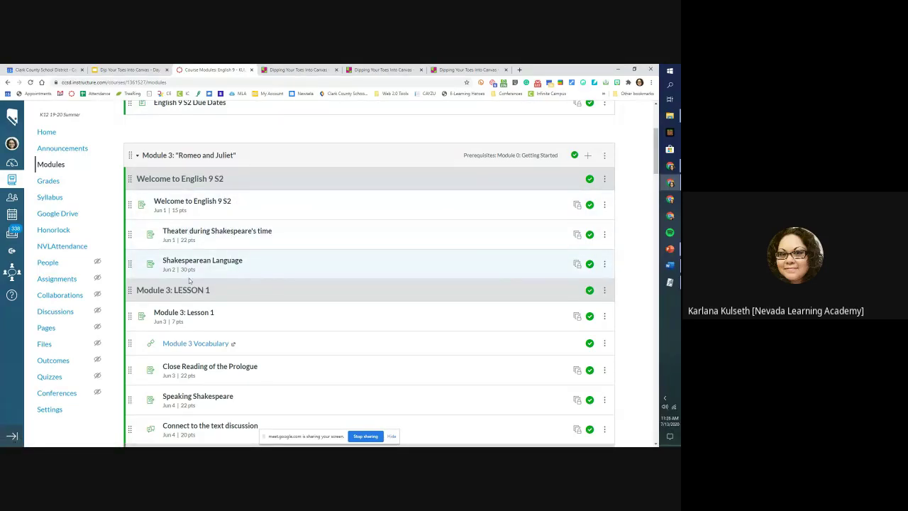
scroll(230, 309, "down", 2)
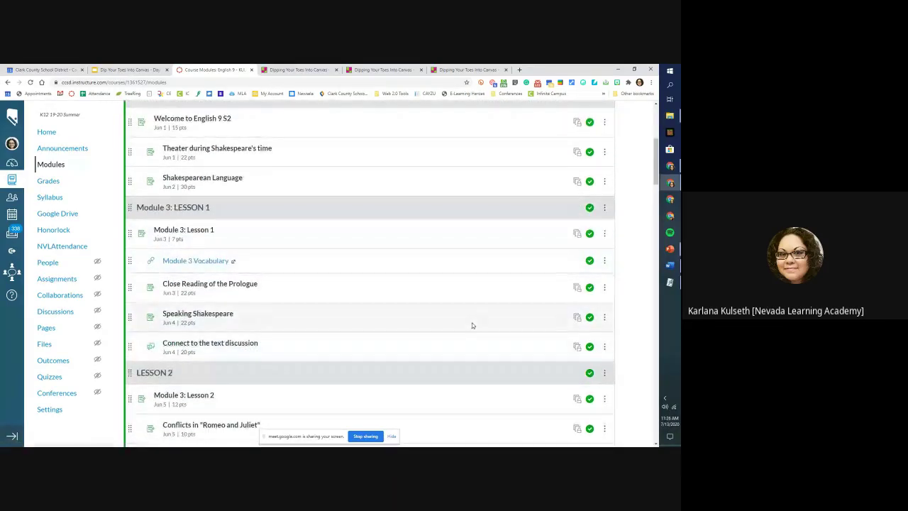
scroll(472, 322, "up", 2)
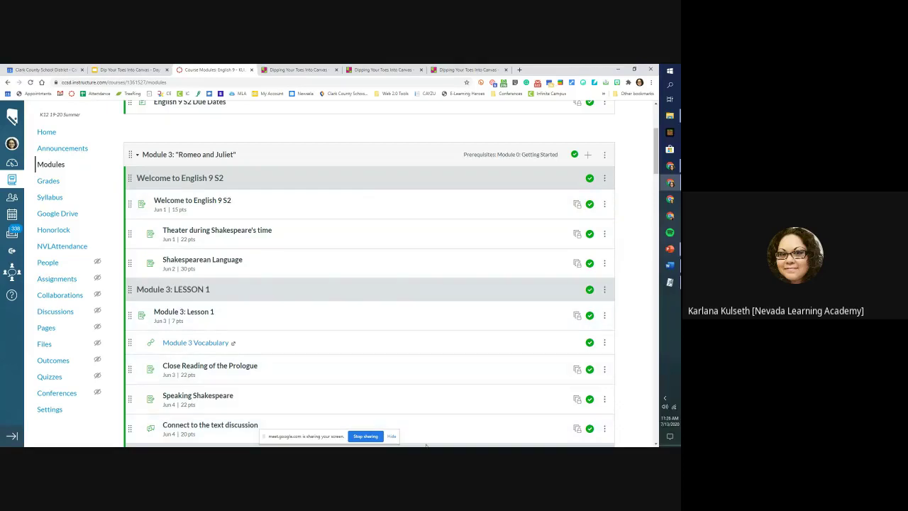
scroll(192, 227, "down", 2)
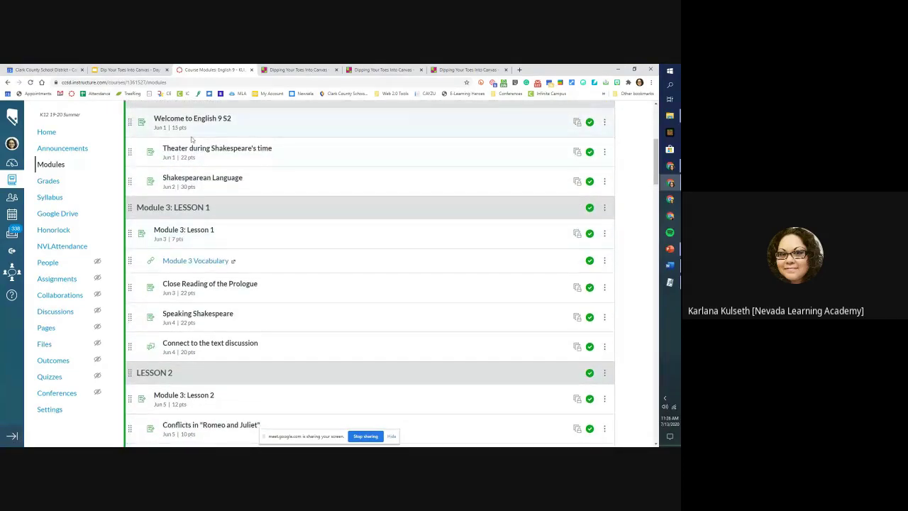
scroll(428, 326, "up", 1)
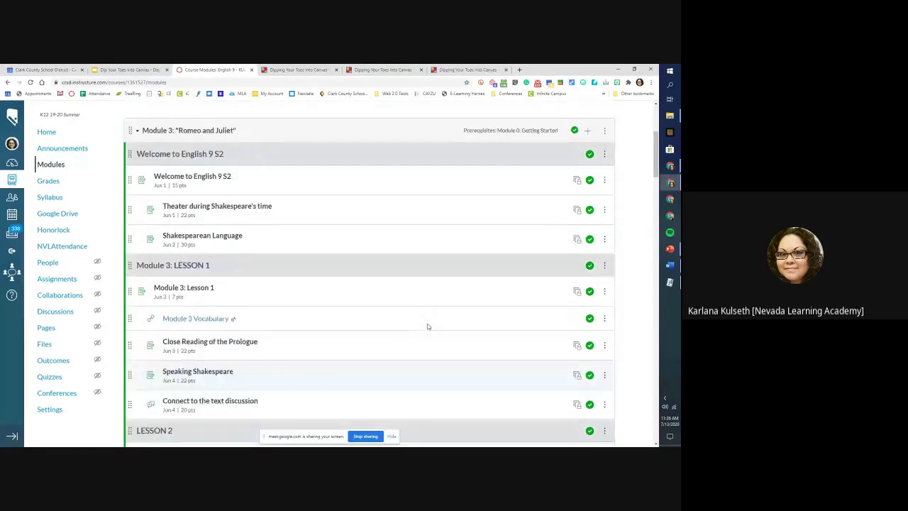
scroll(428, 326, "up", 1)
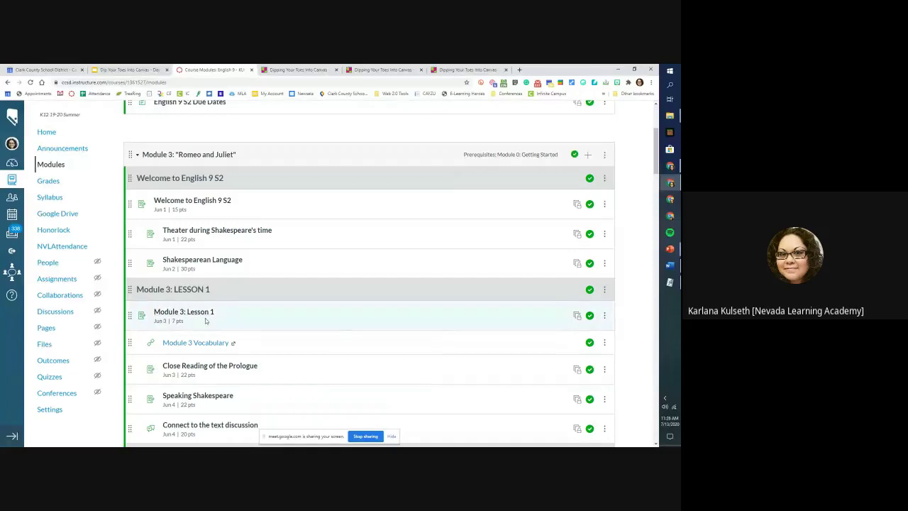
scroll(259, 314, "down", 1)
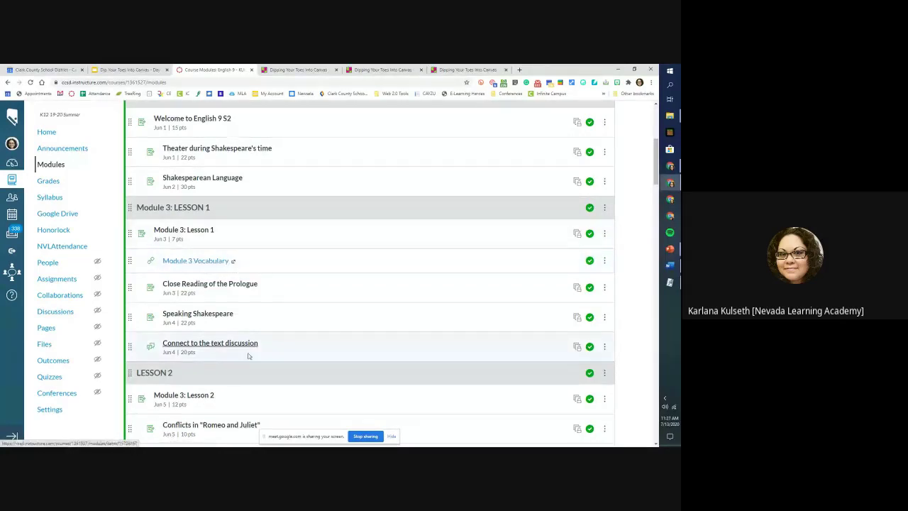
scroll(284, 210, "up", 1)
scroll(283, 213, "down", 1)
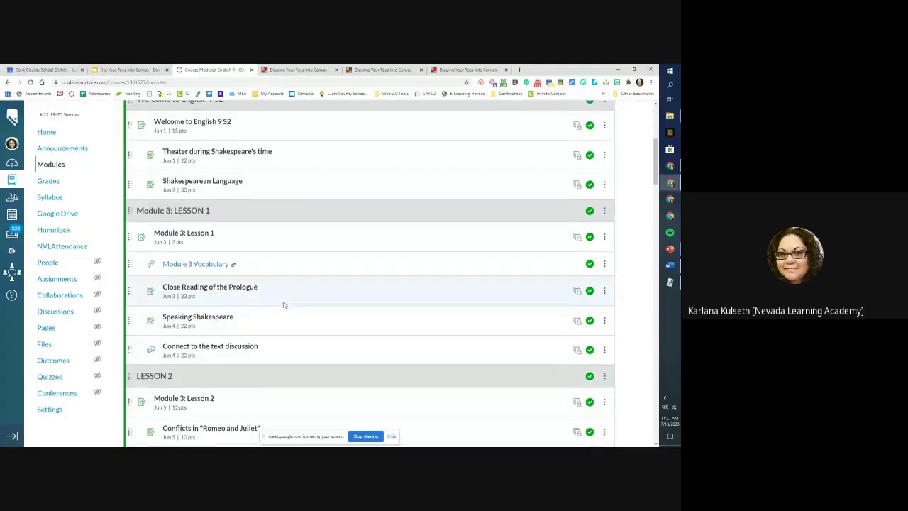
scroll(284, 304, "up", 1)
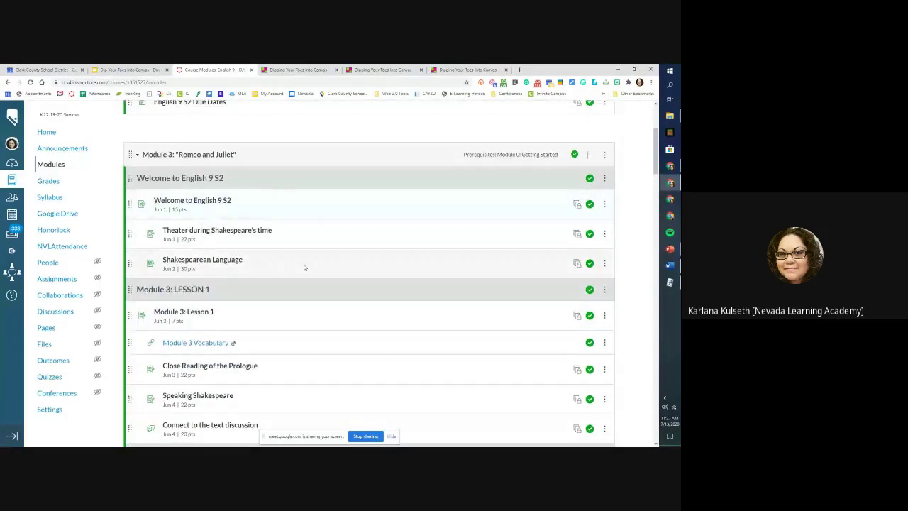
scroll(306, 264, "down", 1)
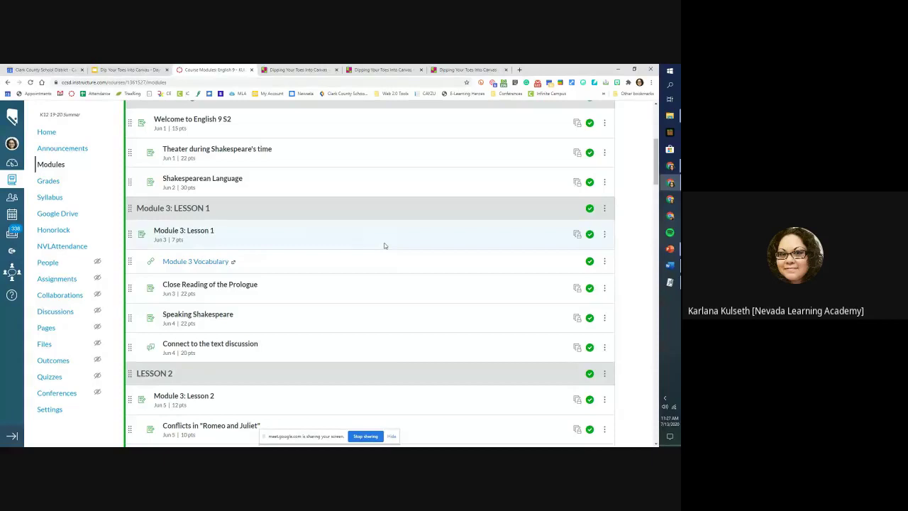
scroll(385, 246, "up", 5)
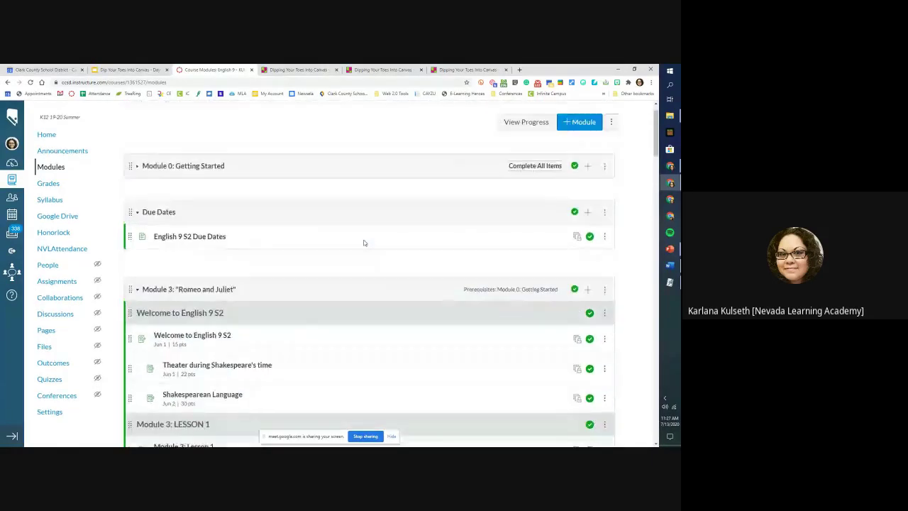
scroll(364, 242, "up", 1)
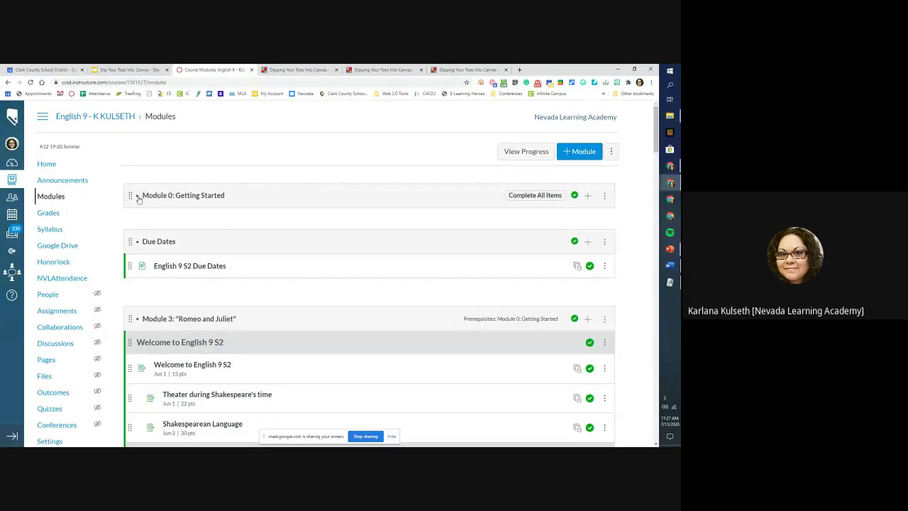
Expand Module 0: Getting Started to review its items, then collapse it and go to the Syllabus
left_click(220, 201)
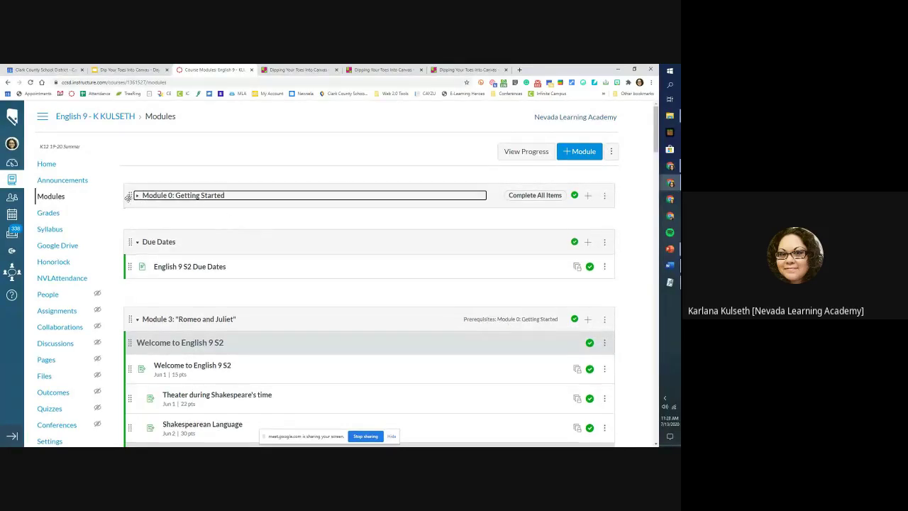
scroll(259, 262, "down", 3)
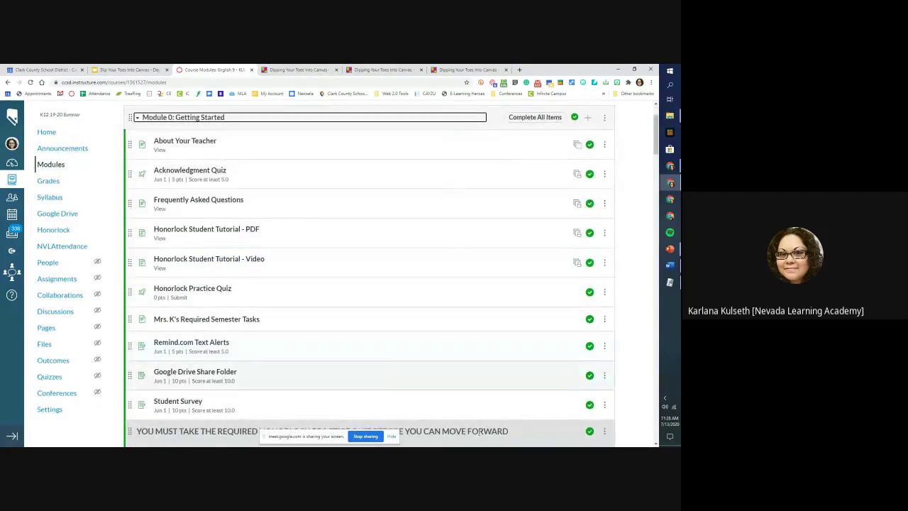
scroll(479, 431, "down", 2)
scroll(302, 202, "up", 2)
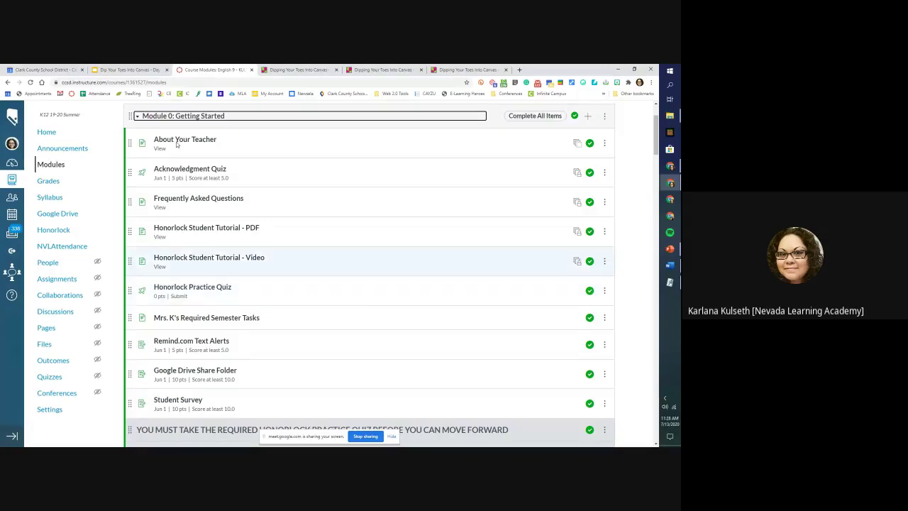
left_click(137, 117)
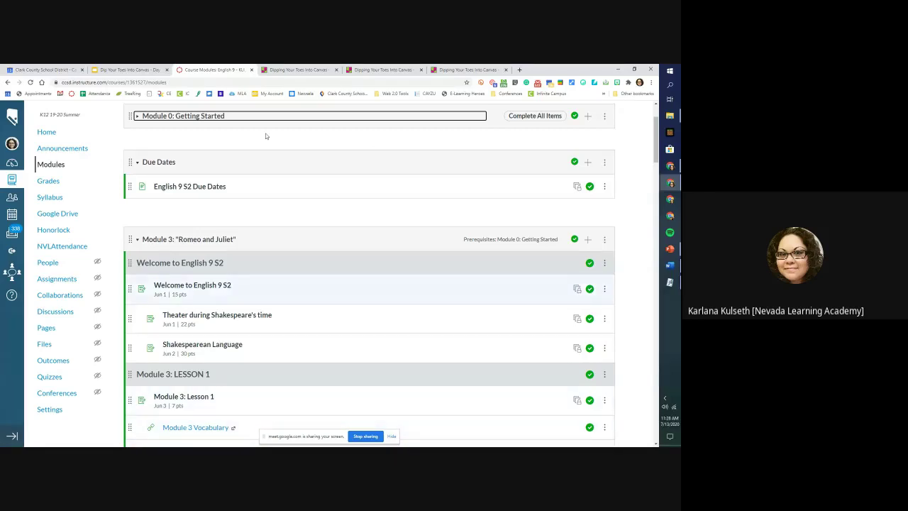
left_click(56, 197)
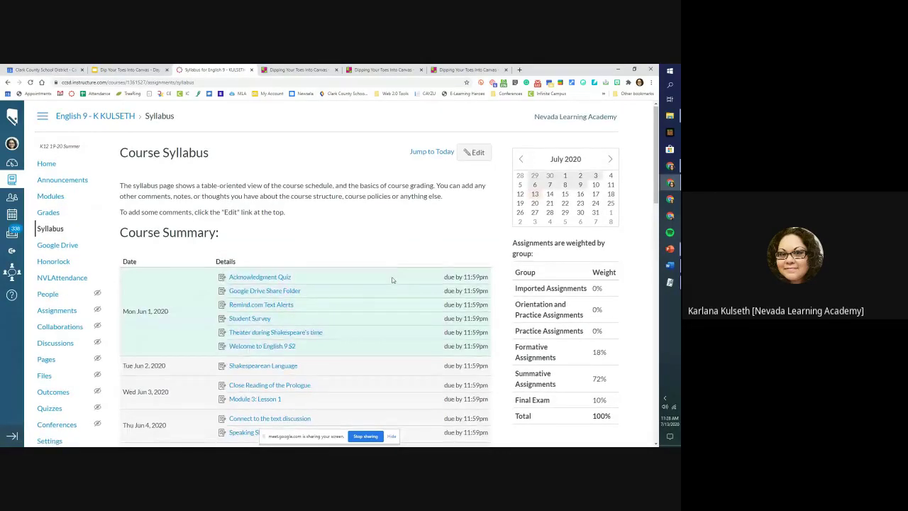
Review the syllabus Course Summary of assignment due dates, then return to the course Modules
scroll(392, 280, "down", 10)
scroll(392, 280, "down", 6)
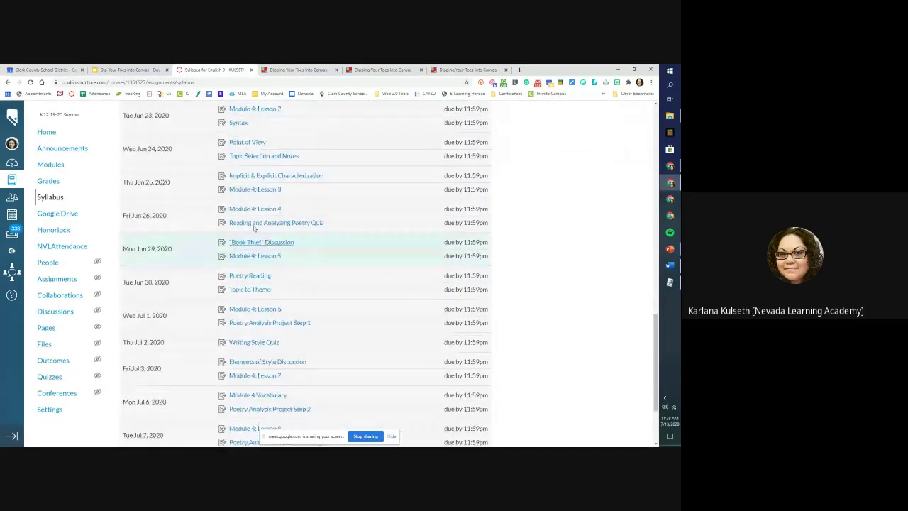
scroll(275, 406, "up", 8)
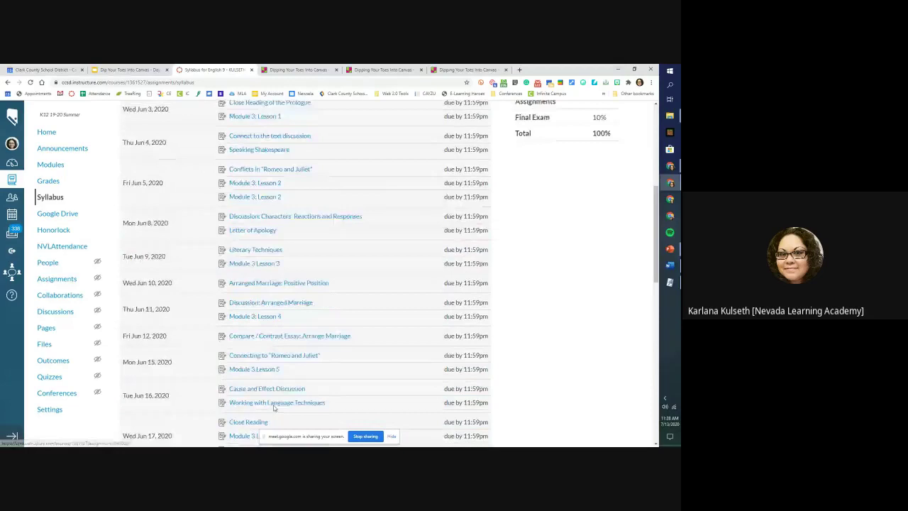
scroll(274, 408, "up", 3)
scroll(265, 374, "up", 2)
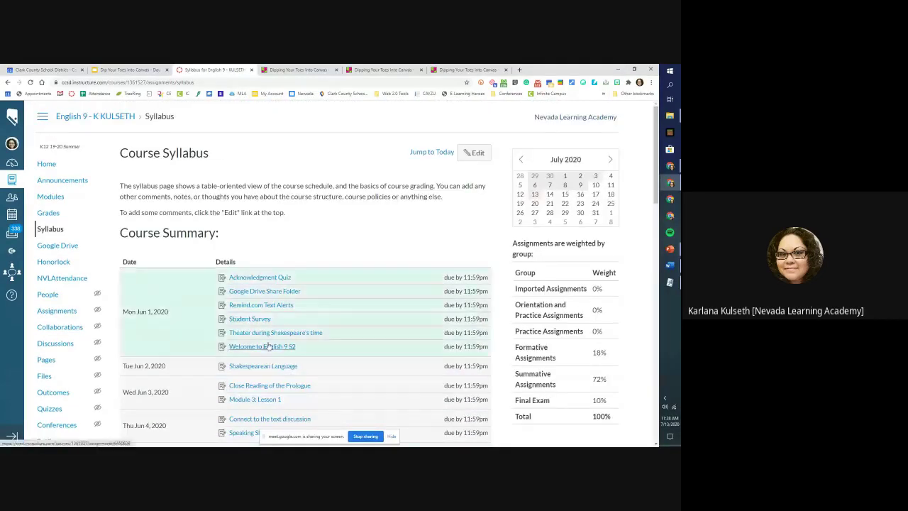
scroll(271, 315, "down", 2)
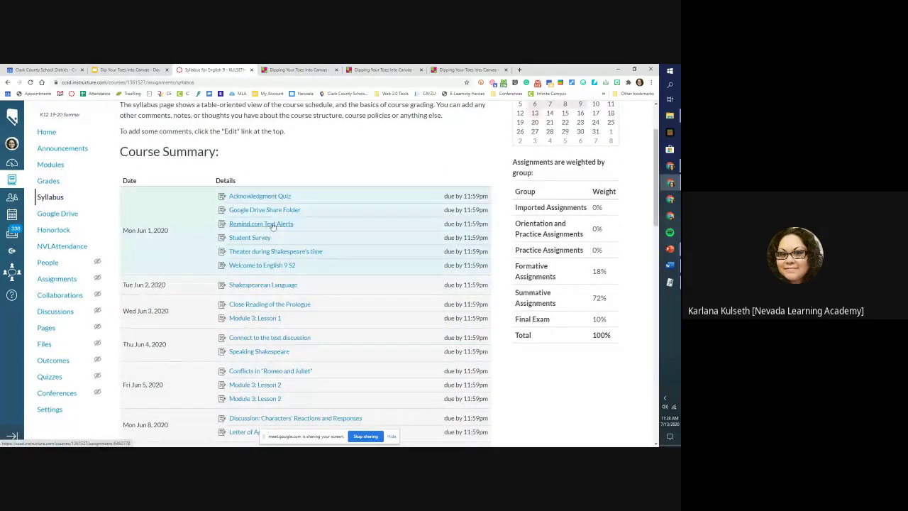
scroll(203, 261, "down", 1)
scroll(204, 261, "down", 3)
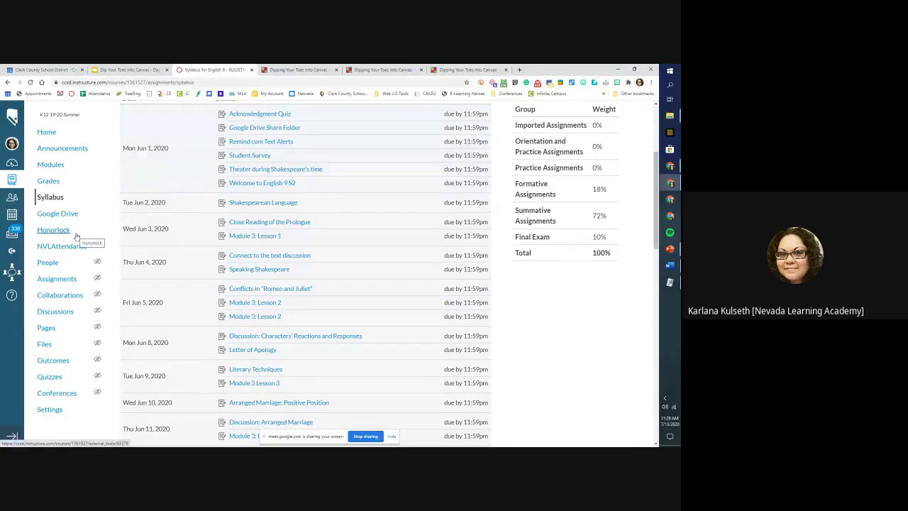
left_click(60, 166)
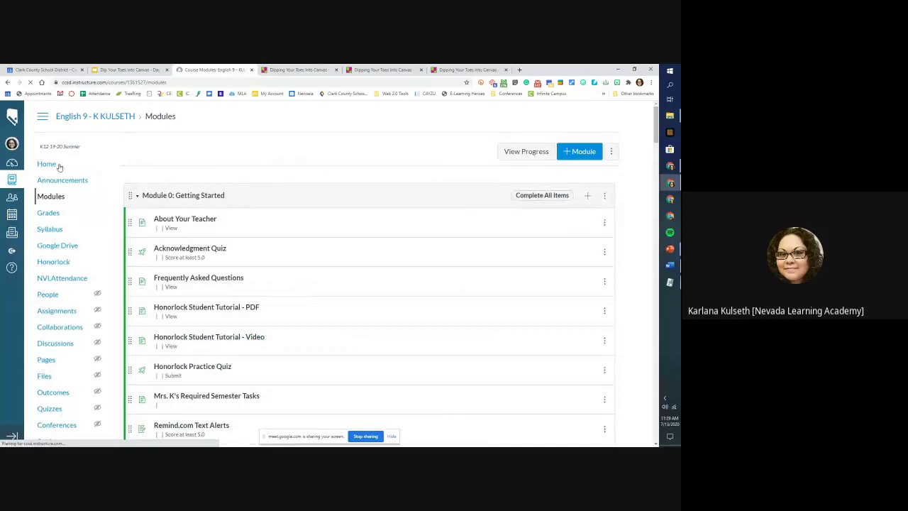
Scroll the Modules page, where Module 0 sits collapsed above Due Dates and Module 3
scroll(59, 168, "down", 2)
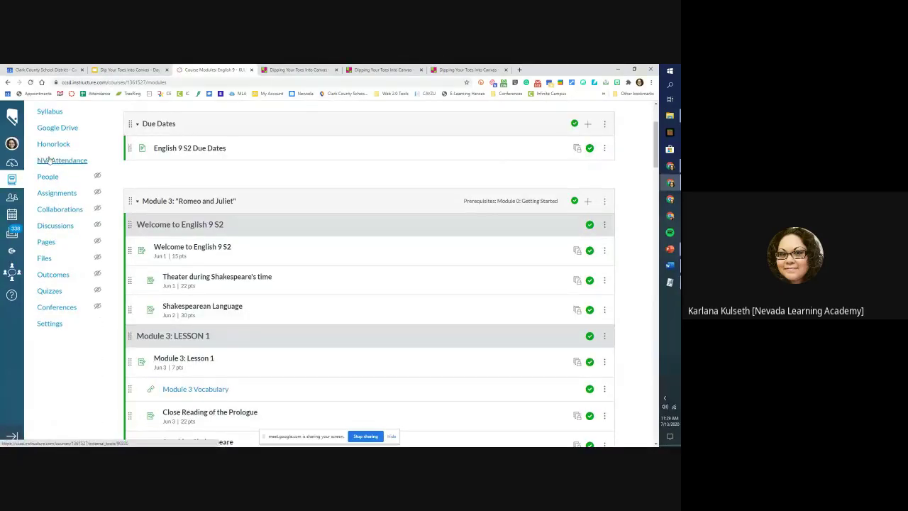
scroll(102, 187, "up", 2)
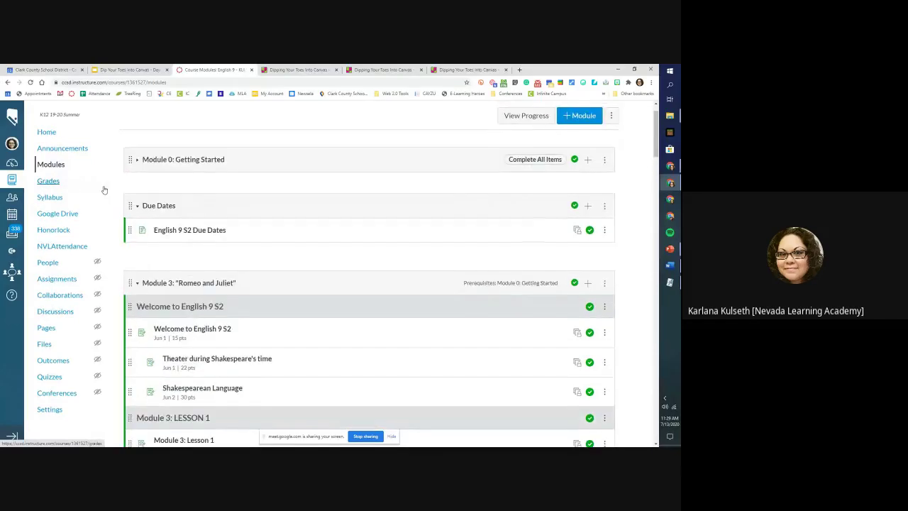
Open the course's Google Drive tool listing the instructor's Drive folders, then go to Home
left_click(56, 213)
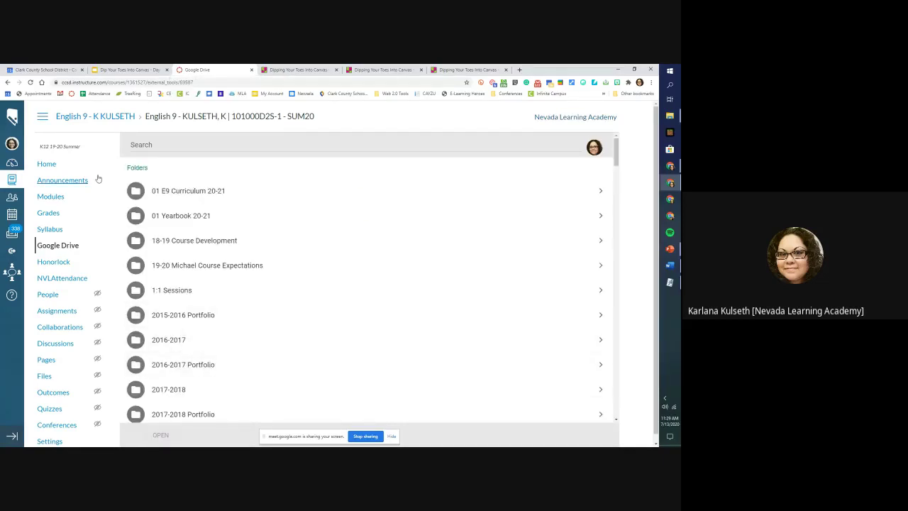
left_click(43, 166)
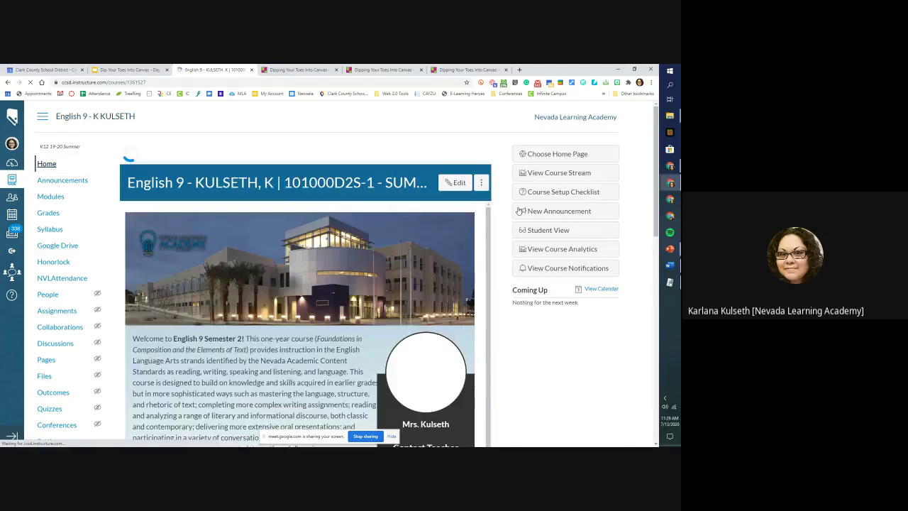
Preview English 9 in Student View and bring up its Modules list
left_click(568, 231)
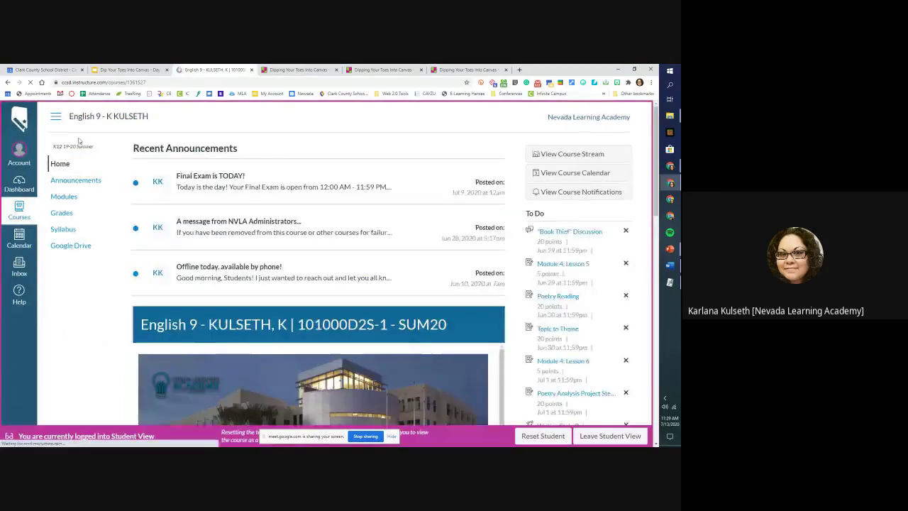
left_click(62, 197)
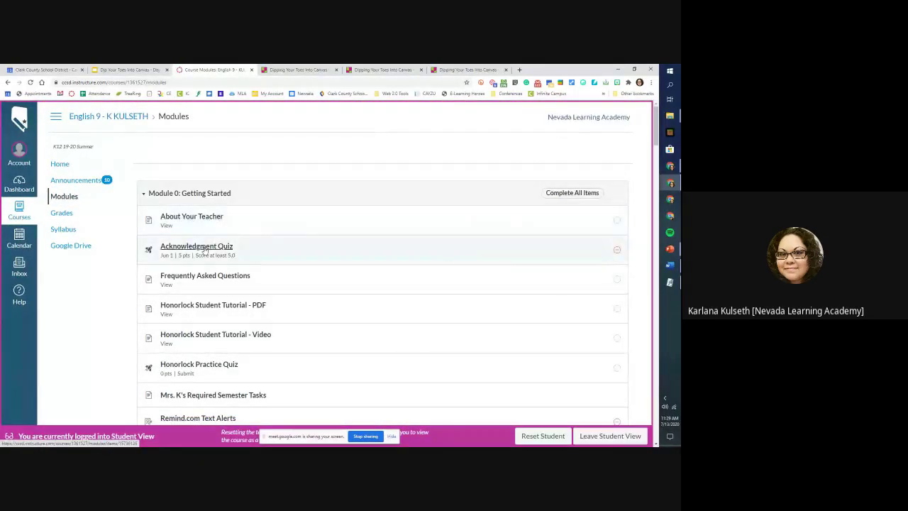
Open the Remind.com Text Alerts assignment from Module 0 in the student preview
scroll(213, 230, "down", 2)
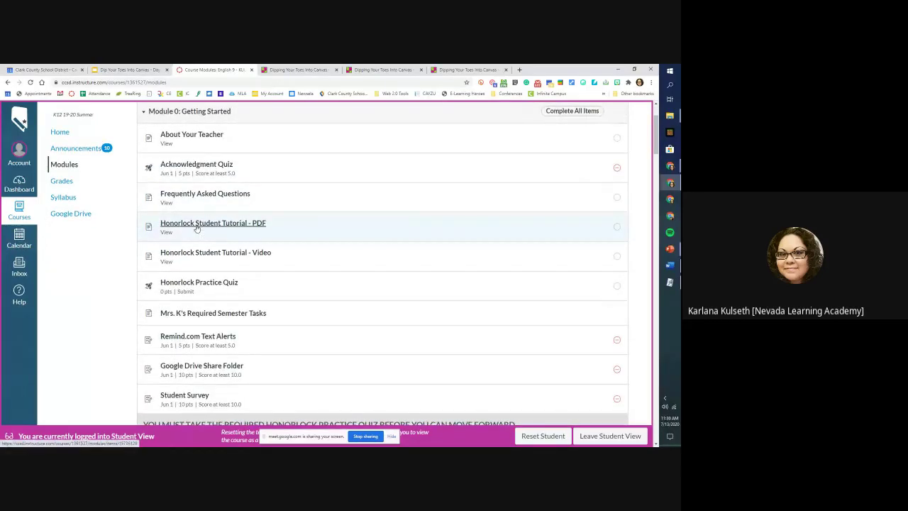
scroll(196, 228, "down", 2)
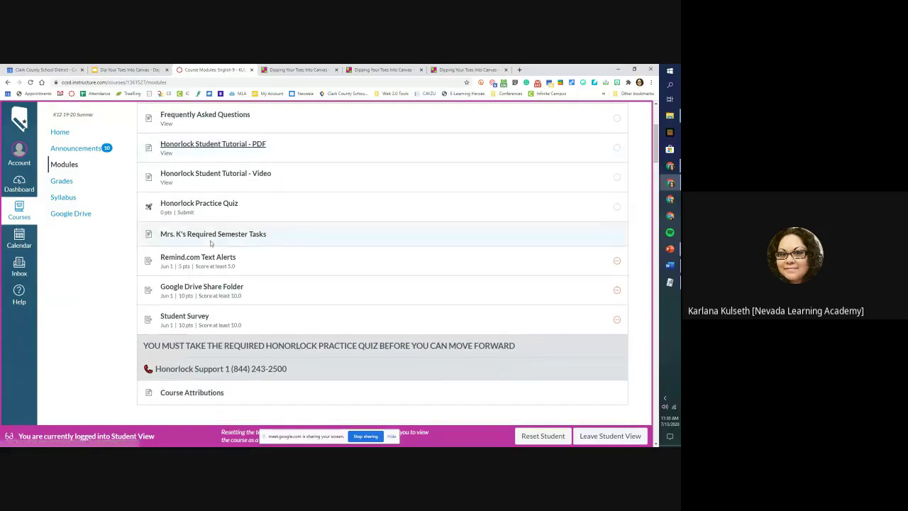
left_click(207, 255)
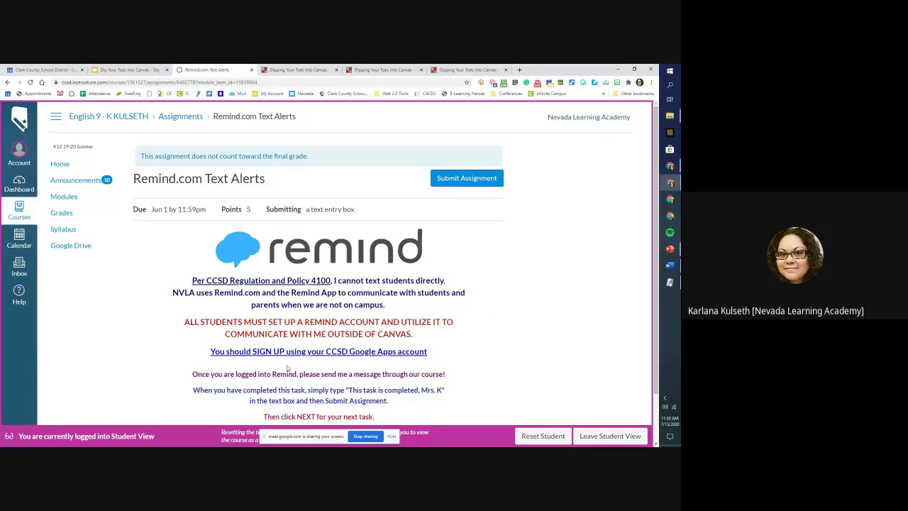
scroll(352, 367, "down", 1)
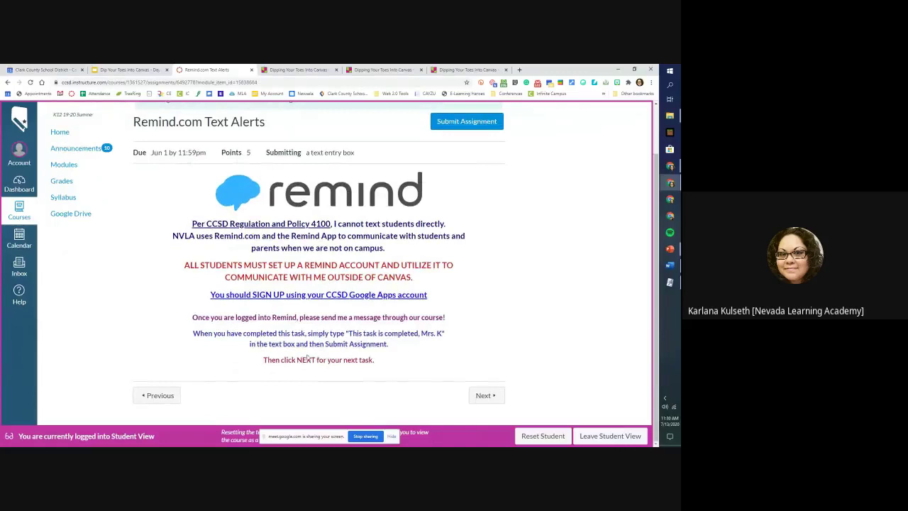
left_click_drag(348, 334, 443, 335)
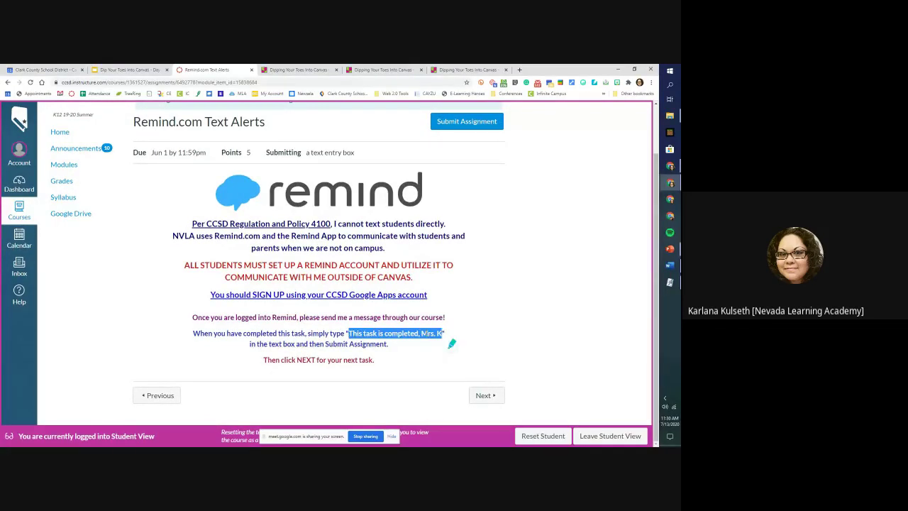
right_click(423, 332)
left_click(430, 340)
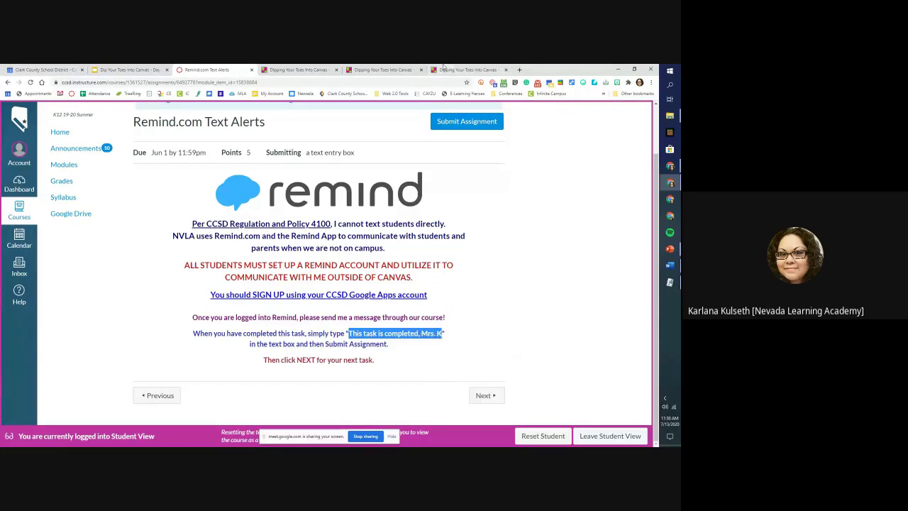
left_click(465, 122)
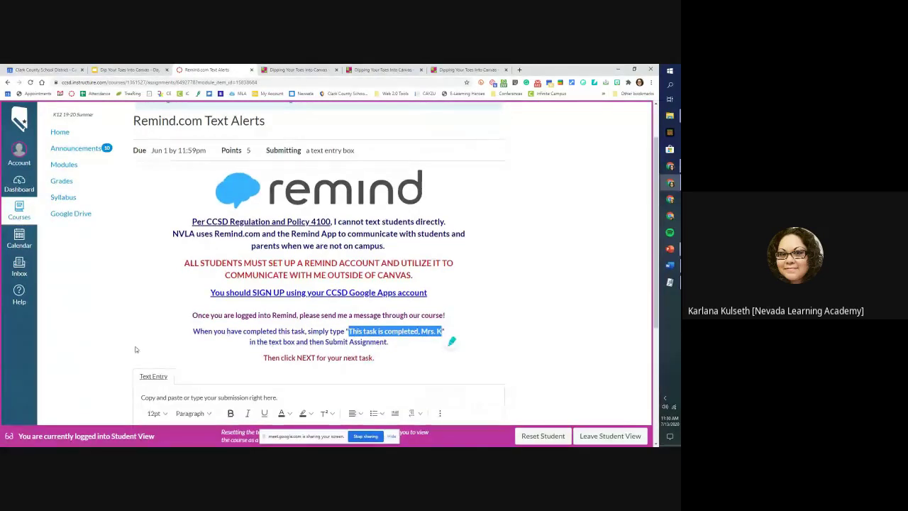
scroll(213, 365, "down", 1)
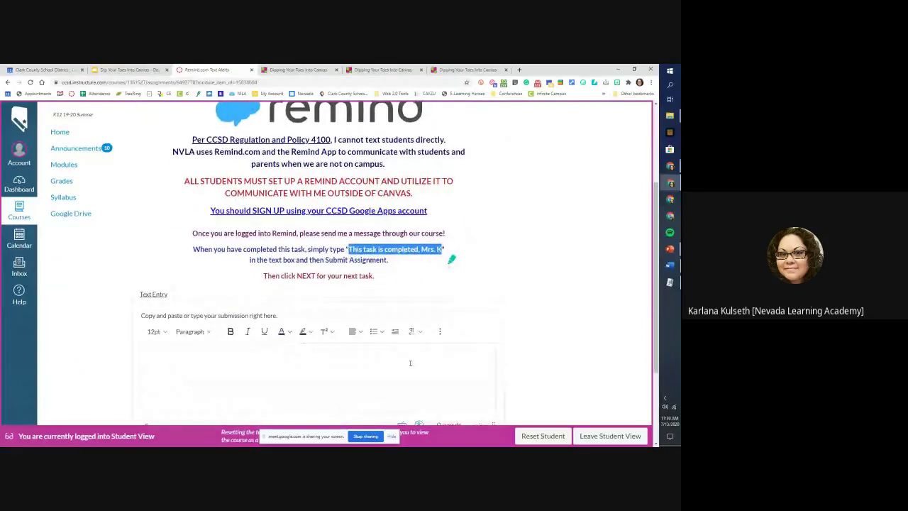
right_click(305, 384)
left_click(324, 303)
scroll(213, 320, "down", 2)
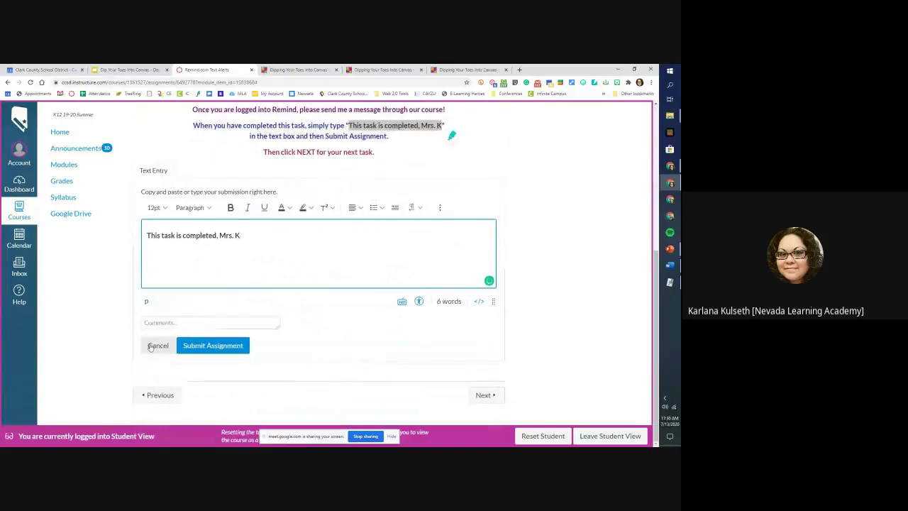
left_click(155, 346)
left_click(72, 164)
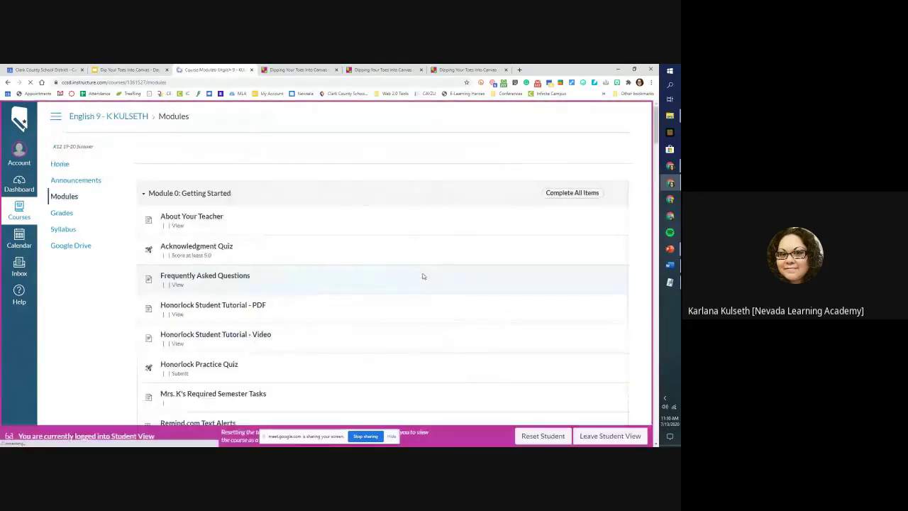
Scroll through the student-view Modules page and its Acknowledgment Quiz requirement, then leave Student View
scroll(423, 276, "down", 8)
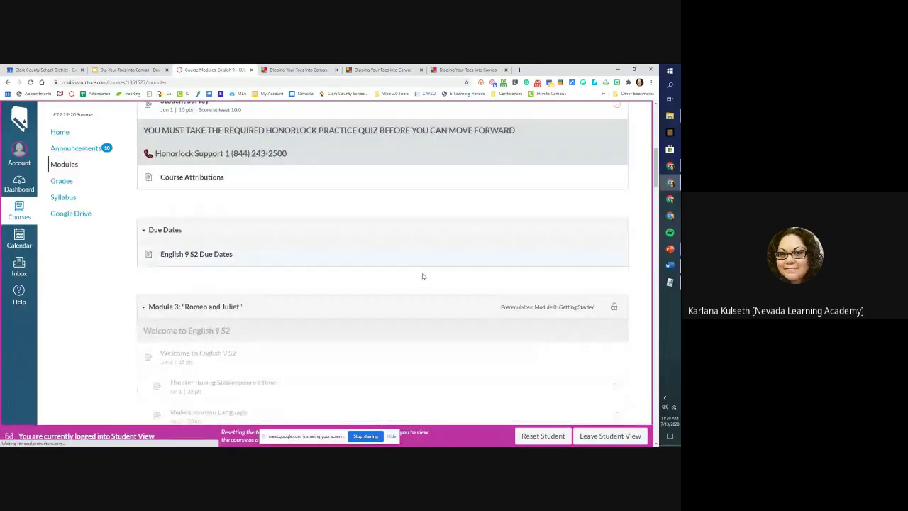
scroll(423, 276, "down", 1)
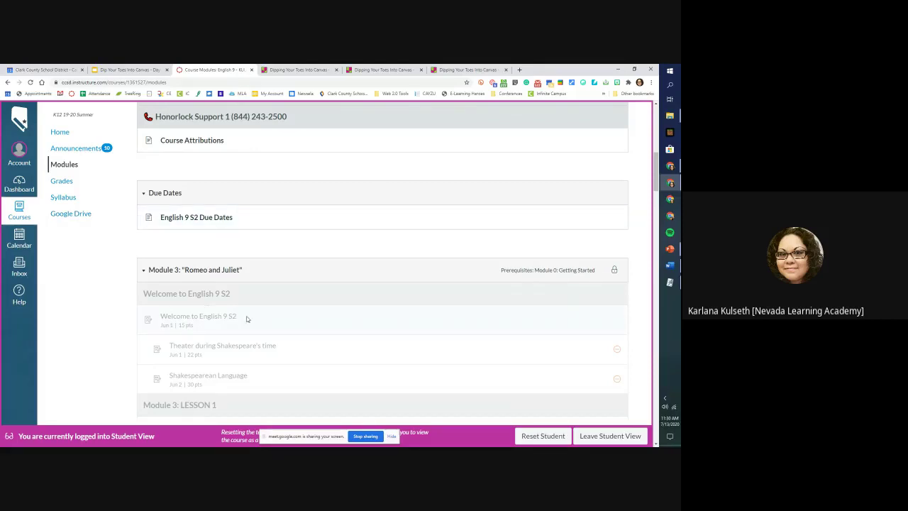
scroll(328, 348, "up", 7)
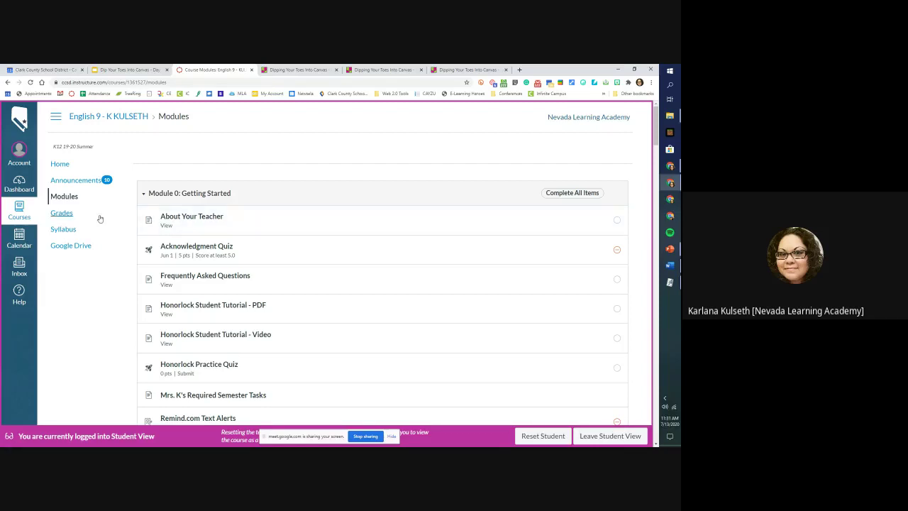
left_click(600, 437)
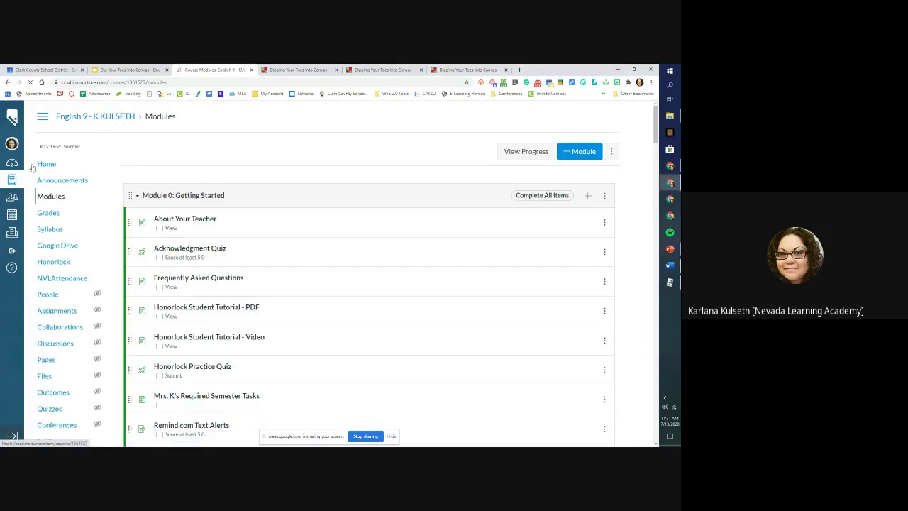
Load the course Home page in teacher view, then reopen the English 9 Modules page
left_click(42, 162)
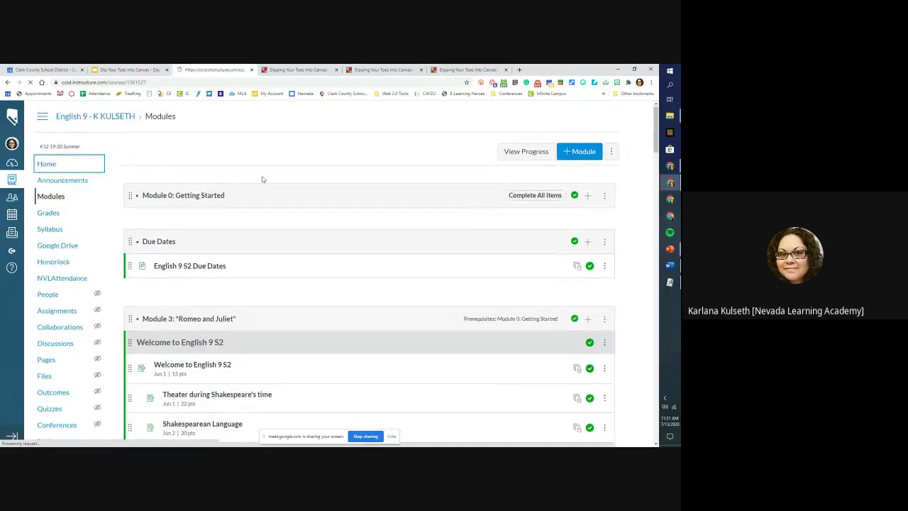
left_click(49, 170)
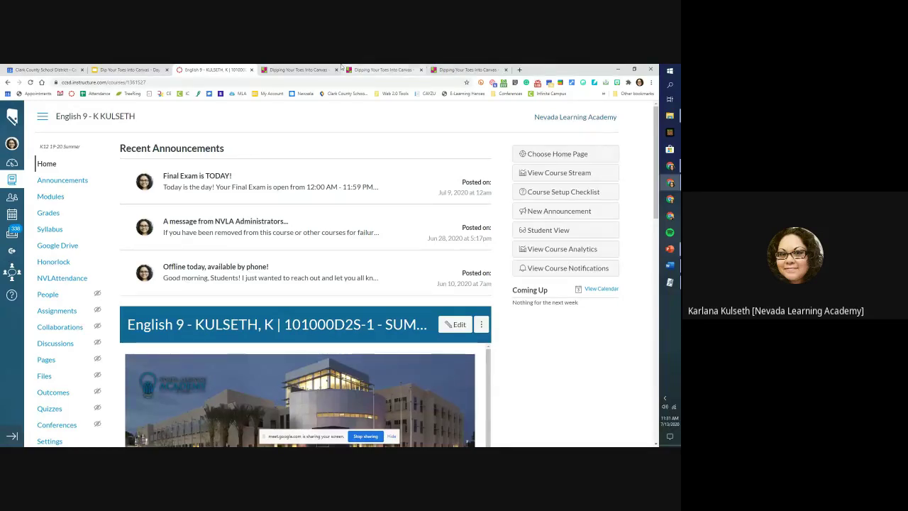
left_click(50, 195)
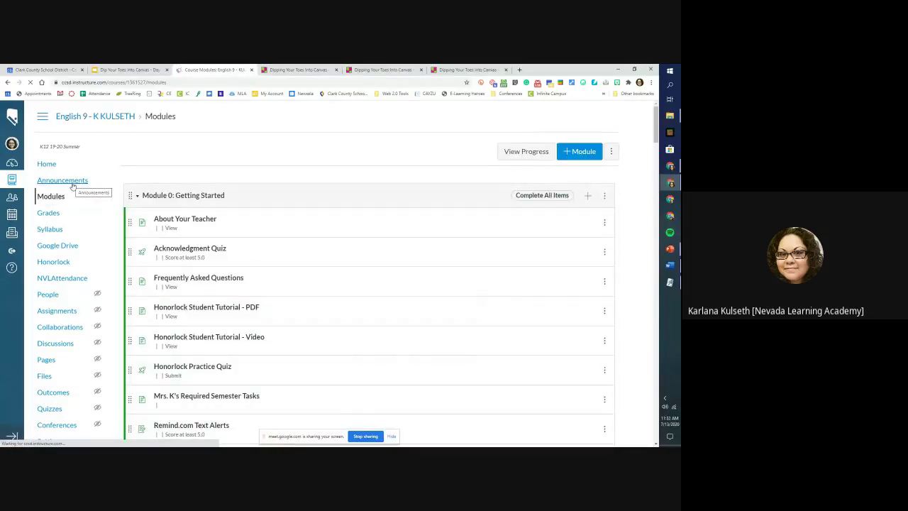
Browse all modules down to Teacher / Student / Guardian Resources, then show the Customizing Your Workroom slide
scroll(547, 233, "down", 2)
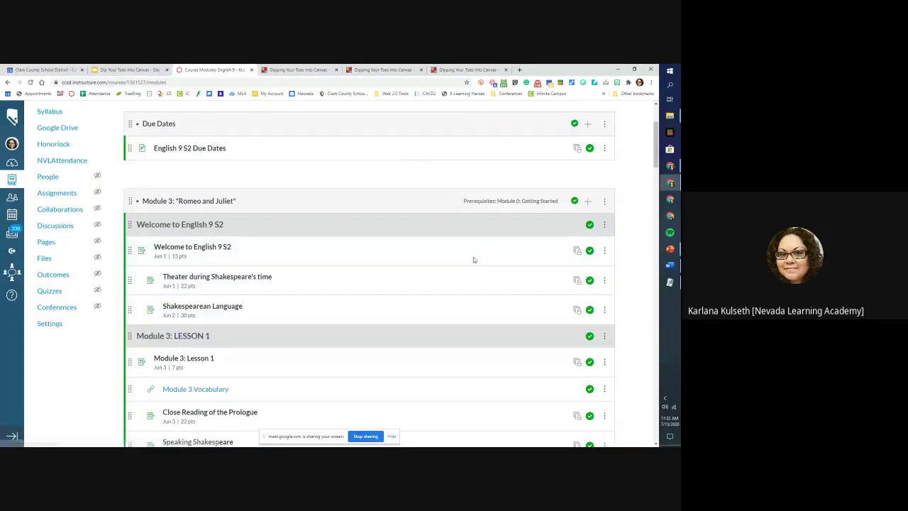
scroll(520, 351, "down", 10)
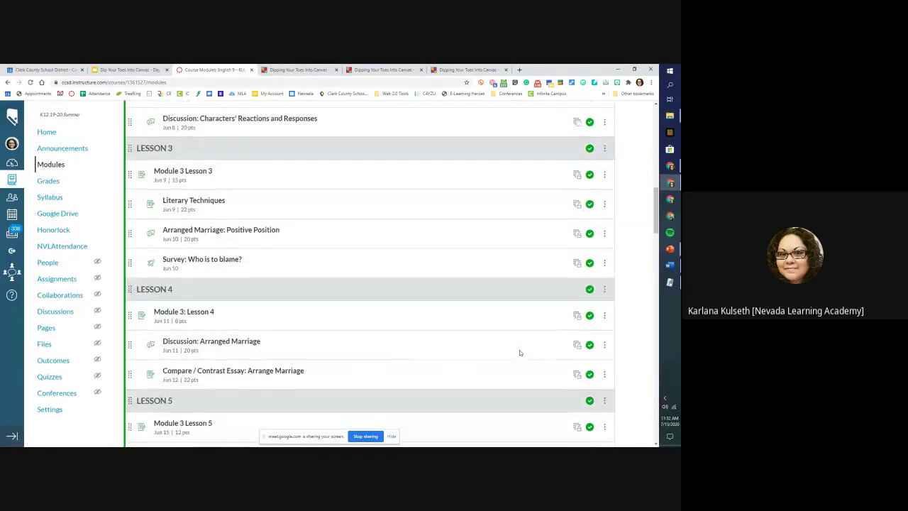
scroll(519, 352, "up", 8)
scroll(520, 353, "up", 1)
scroll(560, 408, "down", 2)
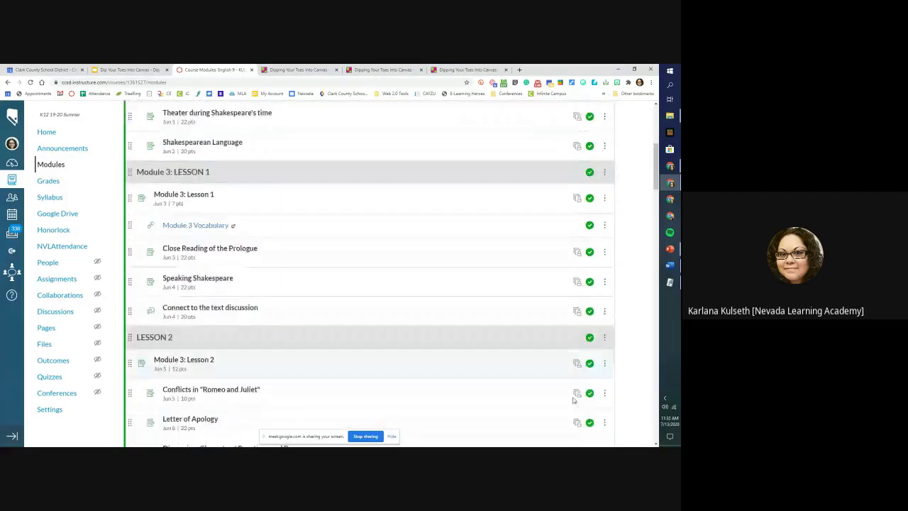
scroll(575, 401, "down", 4)
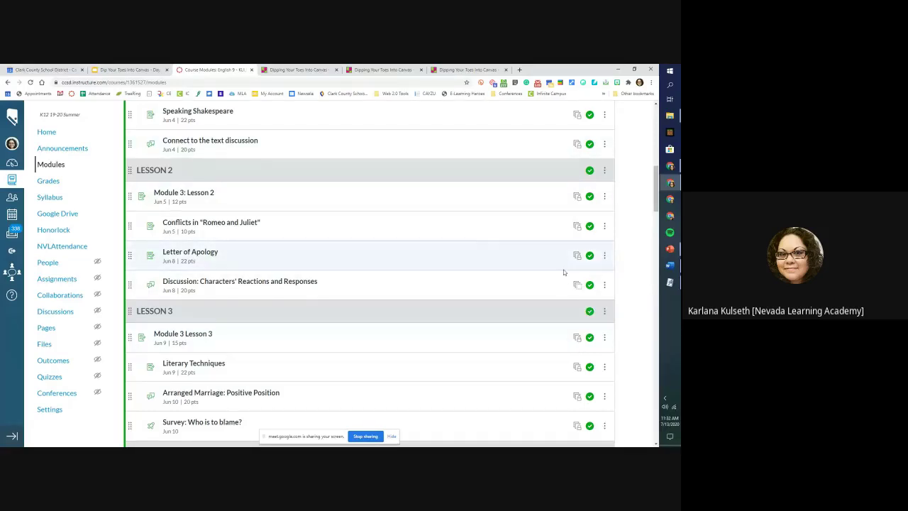
scroll(564, 271, "down", 15)
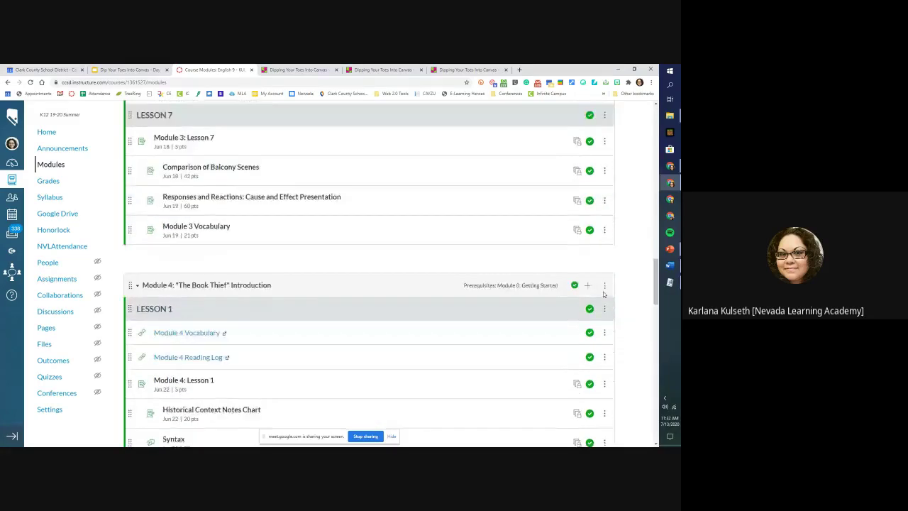
scroll(604, 293, "down", 10)
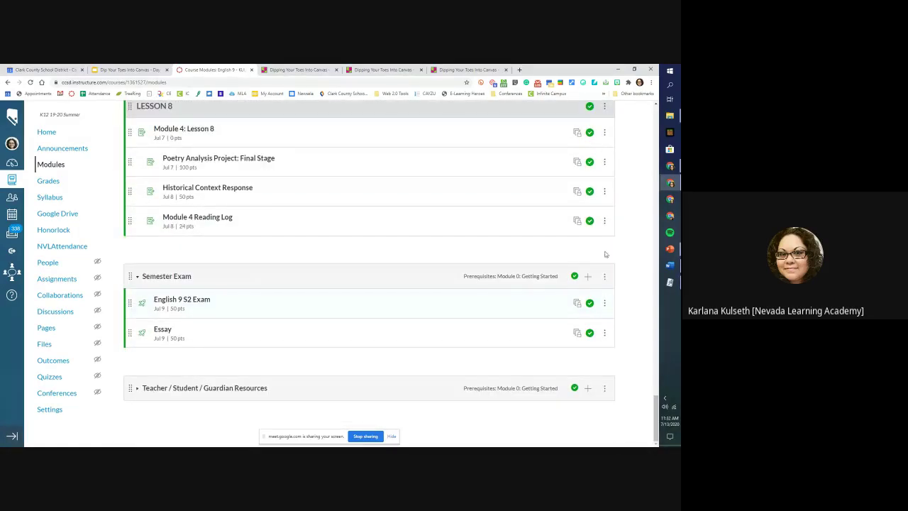
scroll(623, 250, "up", 20)
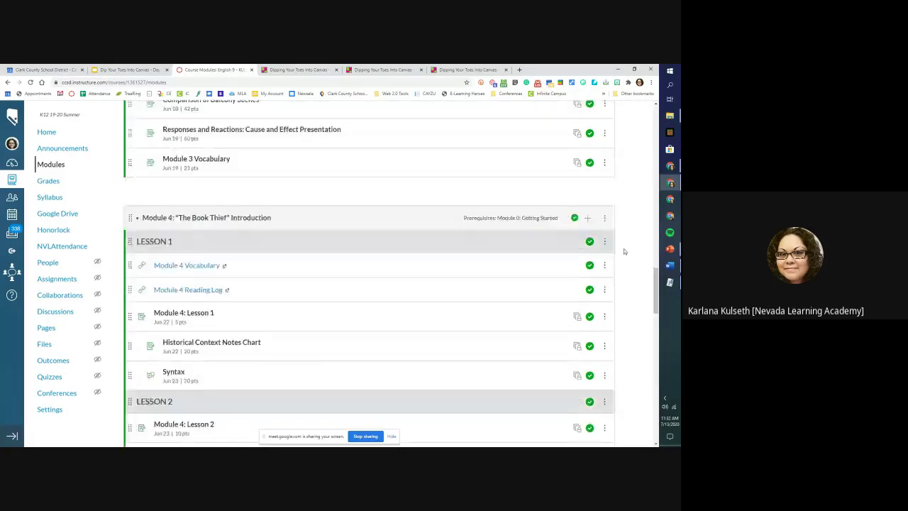
scroll(626, 252, "up", 5)
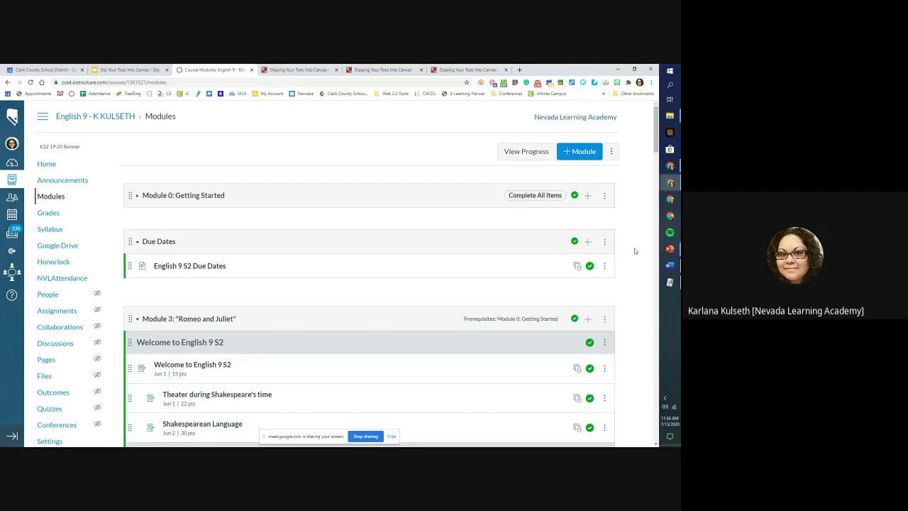
left_click(134, 70)
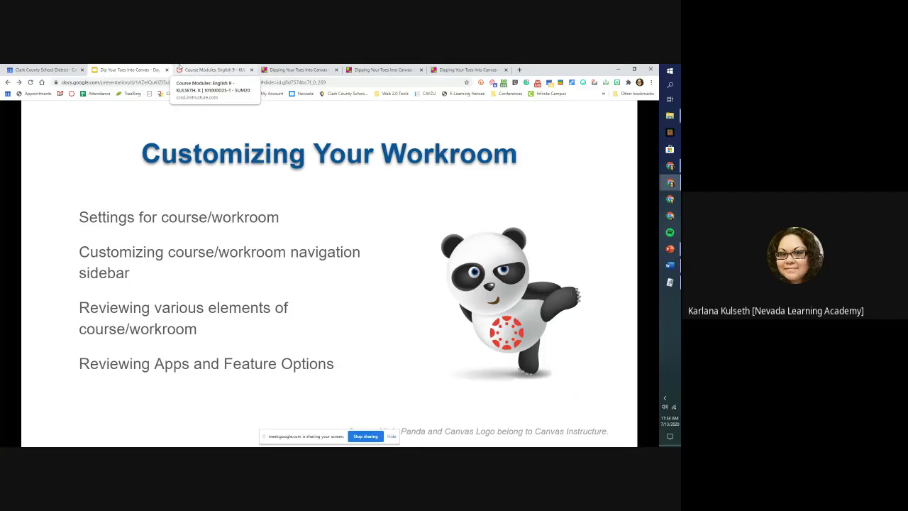
Leave the slides for Canvas's English 9 modules and list all published and unpublished courses
left_click(179, 68)
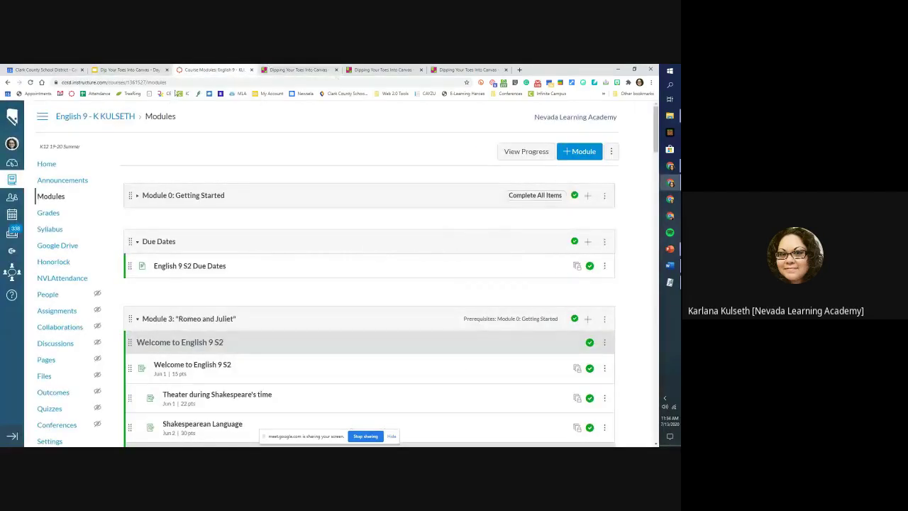
left_click(143, 68)
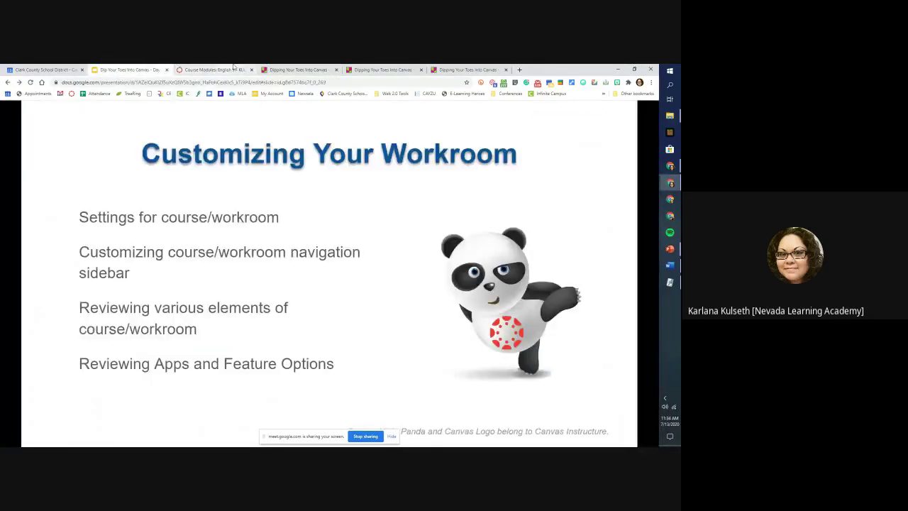
left_click(212, 69)
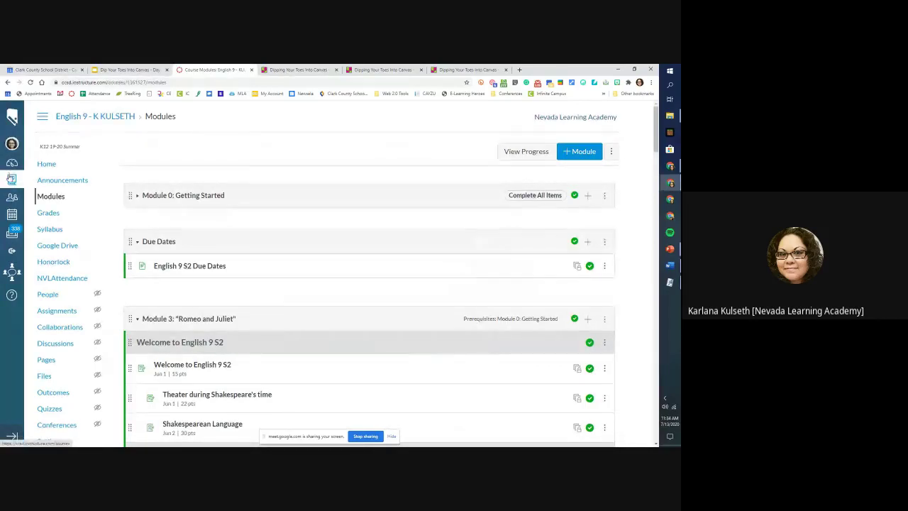
left_click(12, 179)
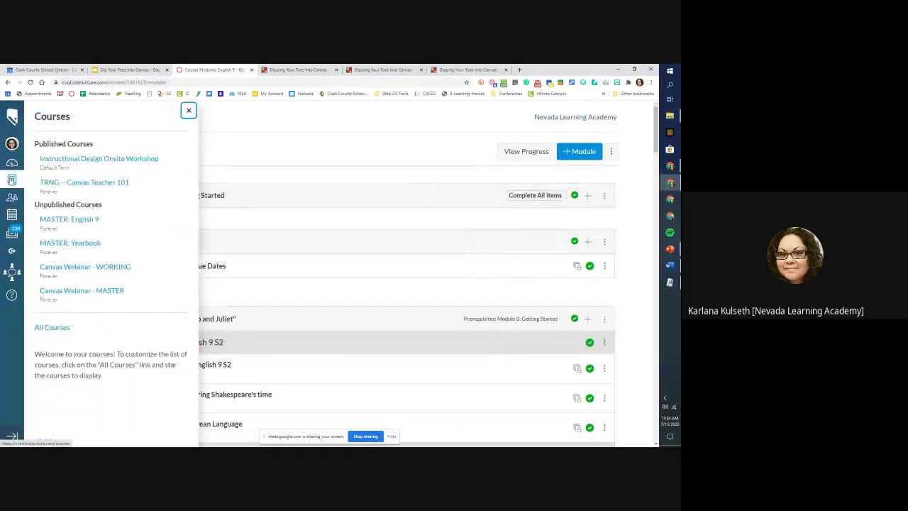
Open Canvas Webinar - WORKING from the Courses tray and go to its Settings
left_click(108, 267)
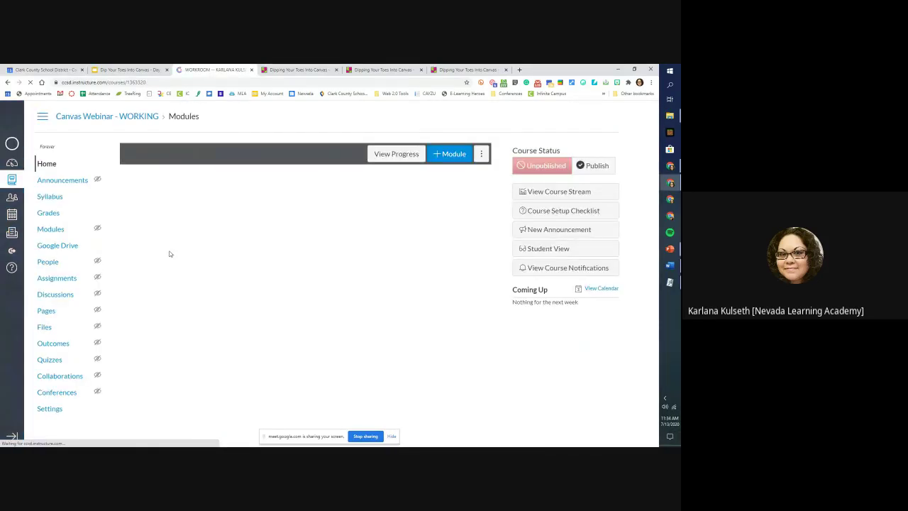
left_click(49, 410)
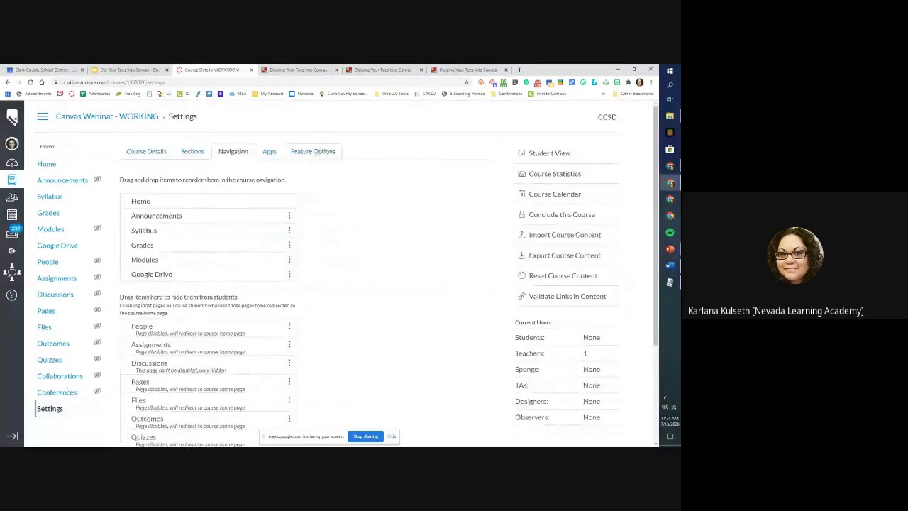
In Feature Options, expand the Enable Dashboard Images for Courses and Assignment Allowed Attempts descriptions
left_click(318, 149)
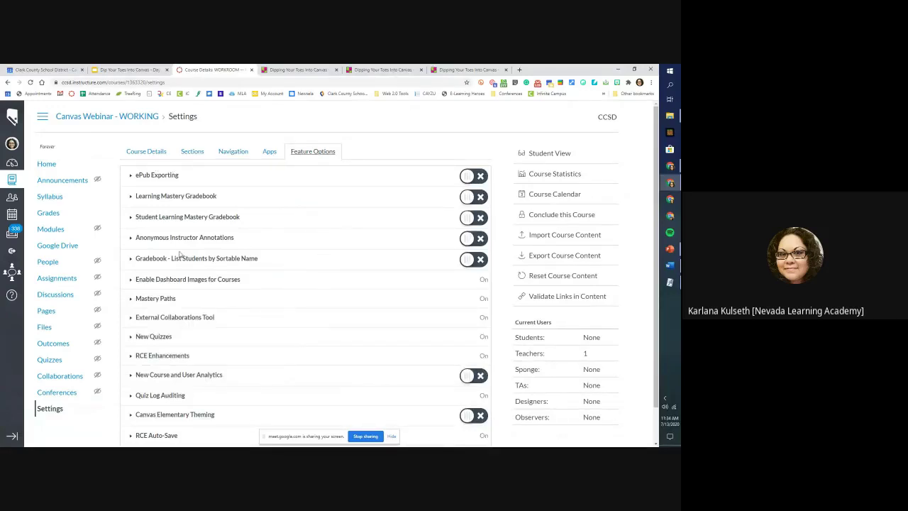
scroll(174, 257, "down", 1)
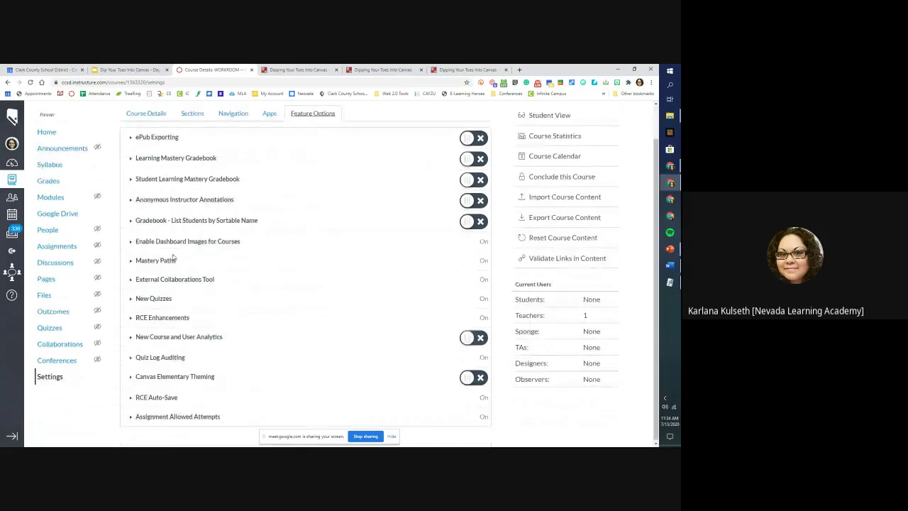
left_click(131, 241)
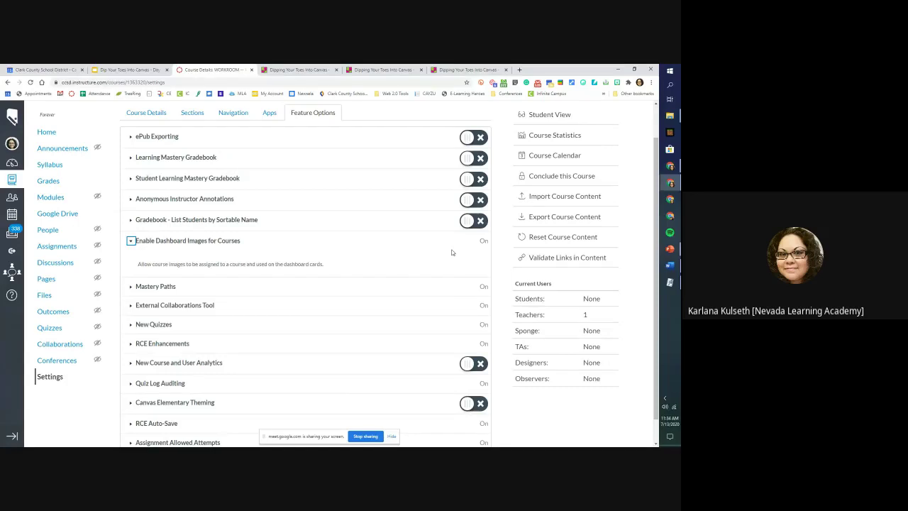
scroll(356, 245, "down", 1)
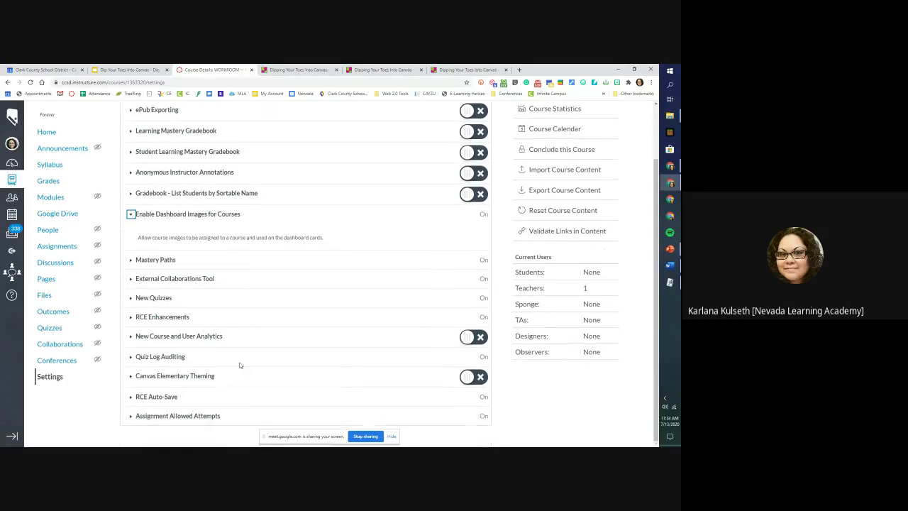
left_click(130, 416)
scroll(200, 378, "down", 1)
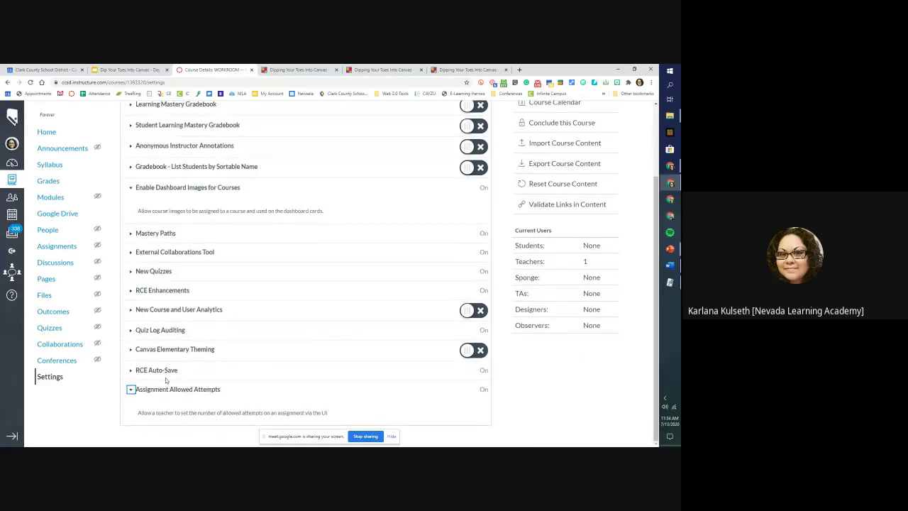
scroll(257, 308, "up", 3)
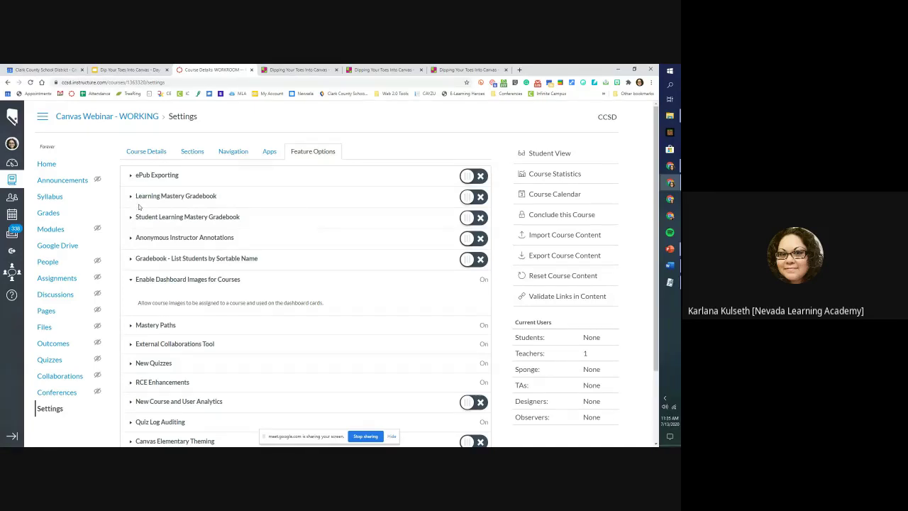
Close the Gradebook - List Students by Sortable Name description and scroll through the Feature Options
left_click(131, 259)
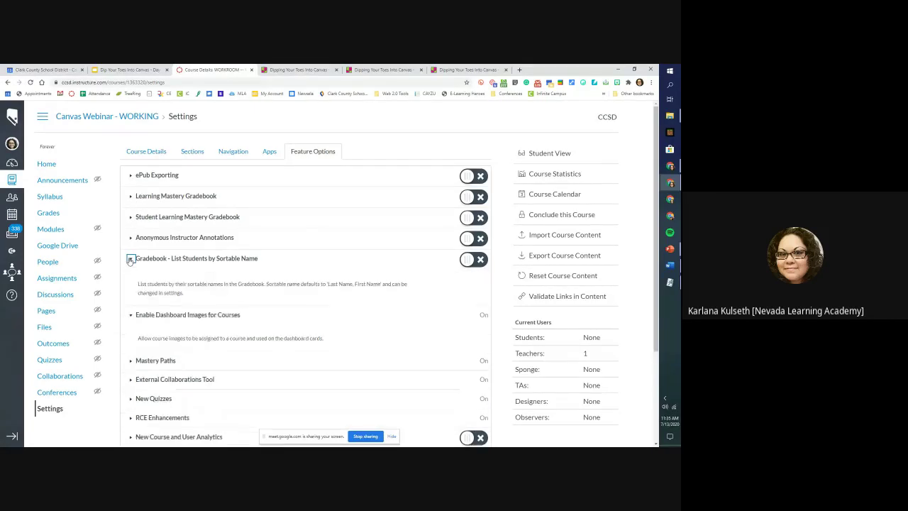
left_click(131, 259)
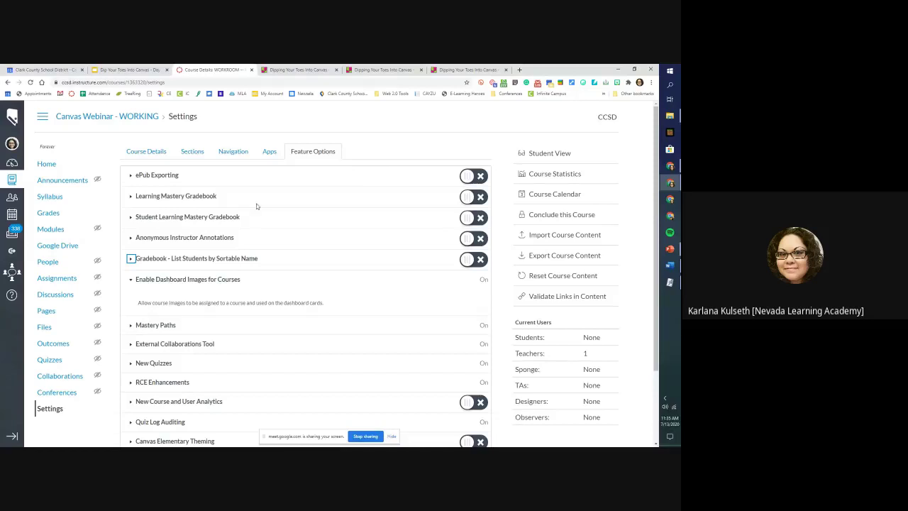
scroll(254, 209, "down", 2)
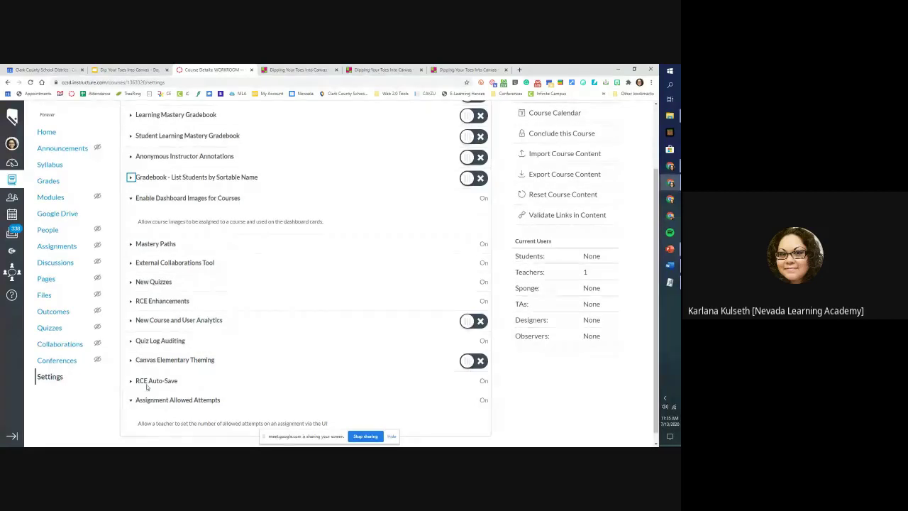
scroll(511, 416, "down", 1)
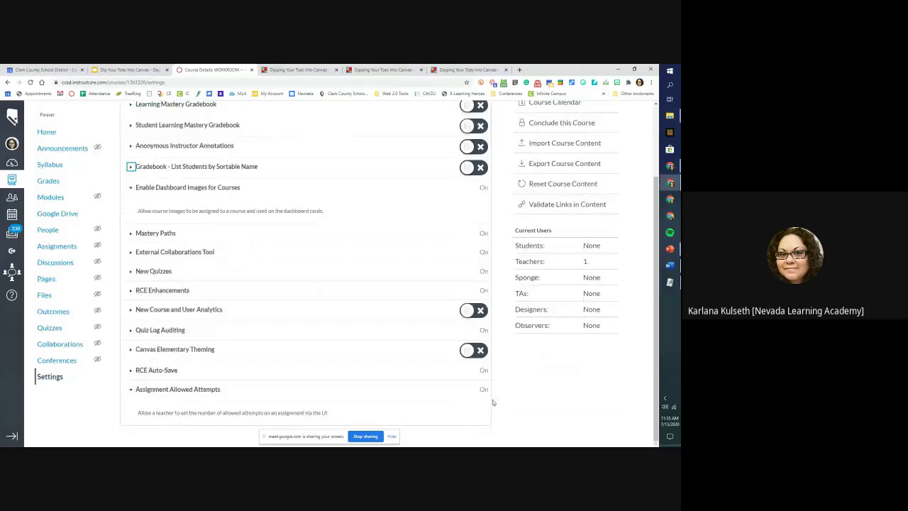
scroll(493, 399, "up", 3)
scroll(487, 414, "down", 2)
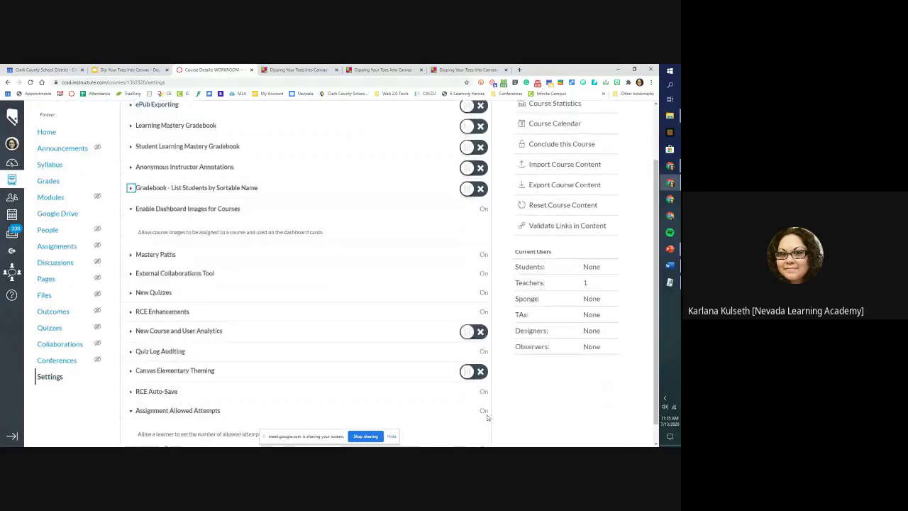
scroll(636, 293, "up", 1)
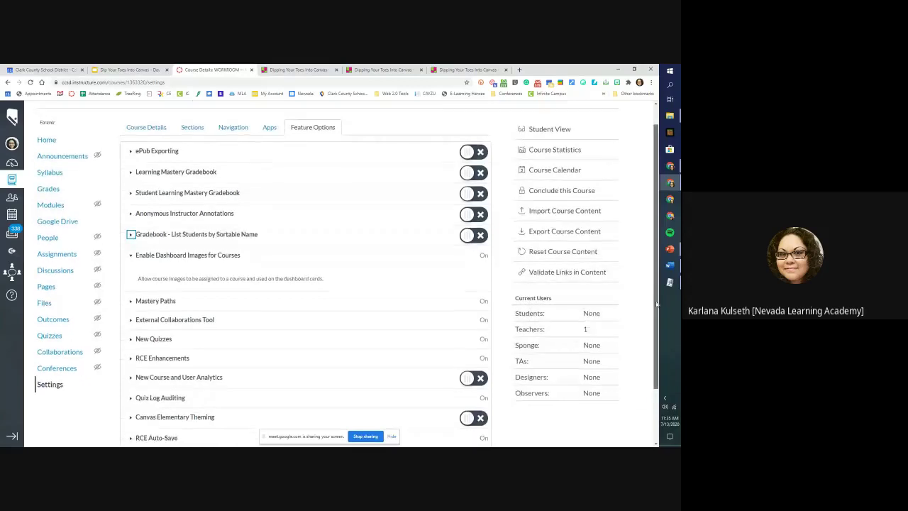
left_click_drag(656, 305, 654, 337)
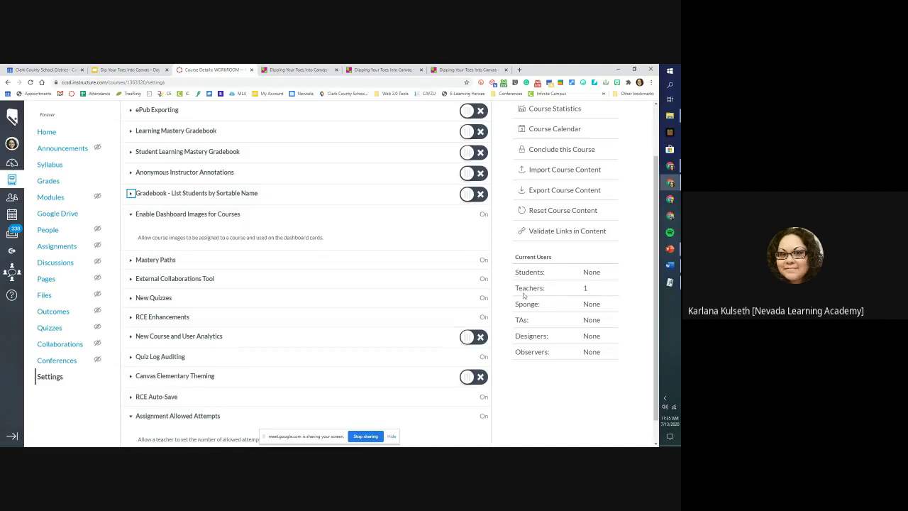
scroll(509, 293, "up", 1)
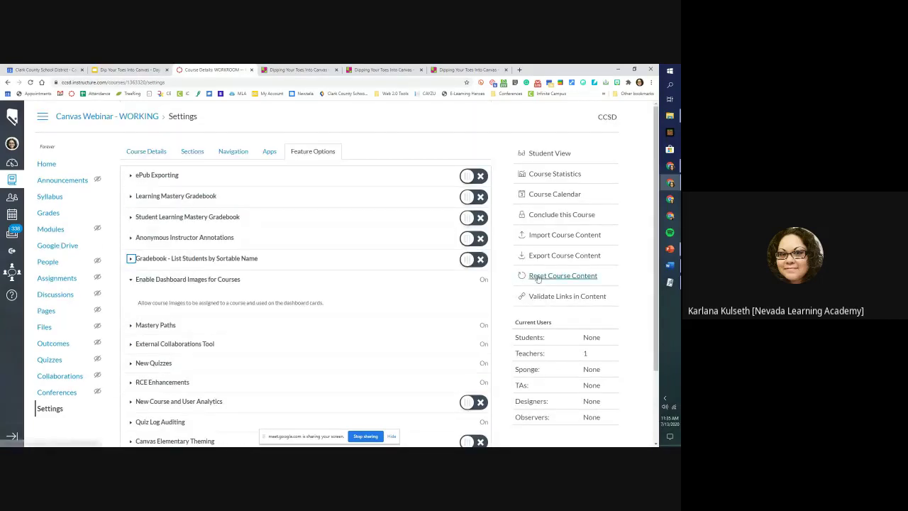
scroll(538, 278, "down", 1)
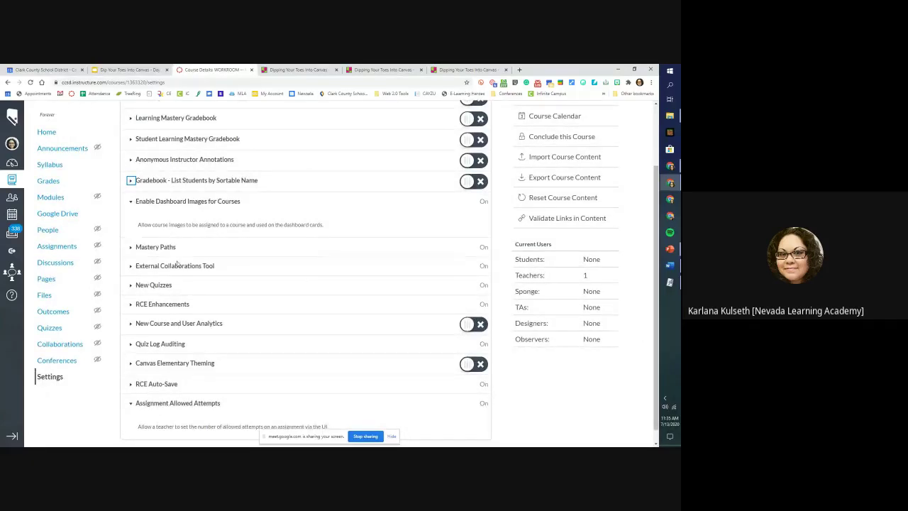
scroll(339, 251, "up", 2)
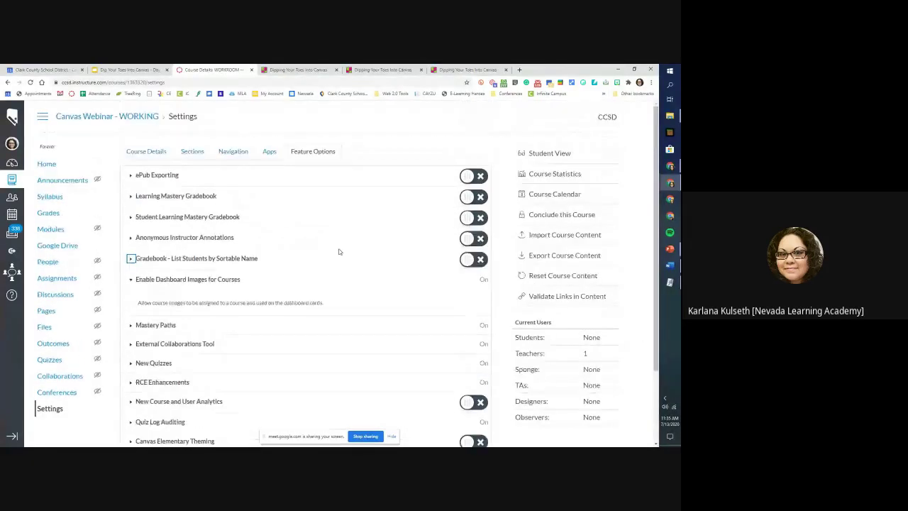
scroll(339, 251, "down", 3)
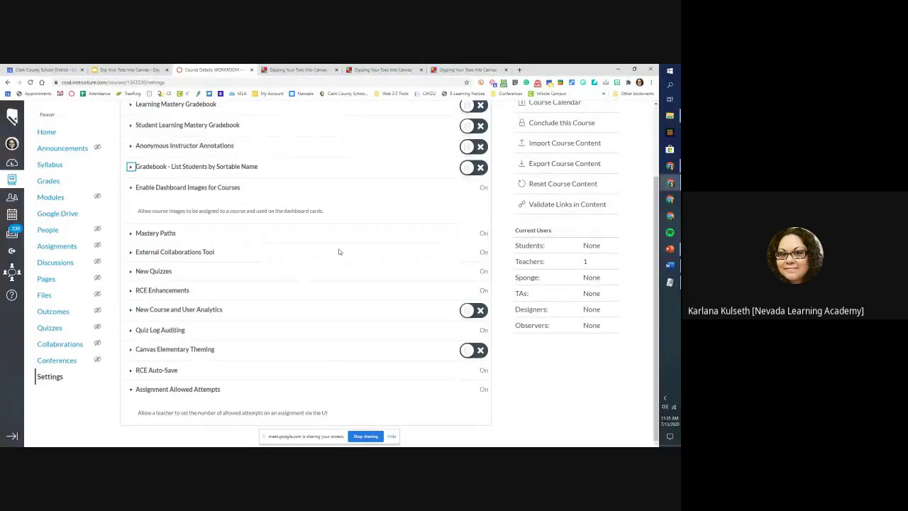
scroll(315, 294, "up", 3)
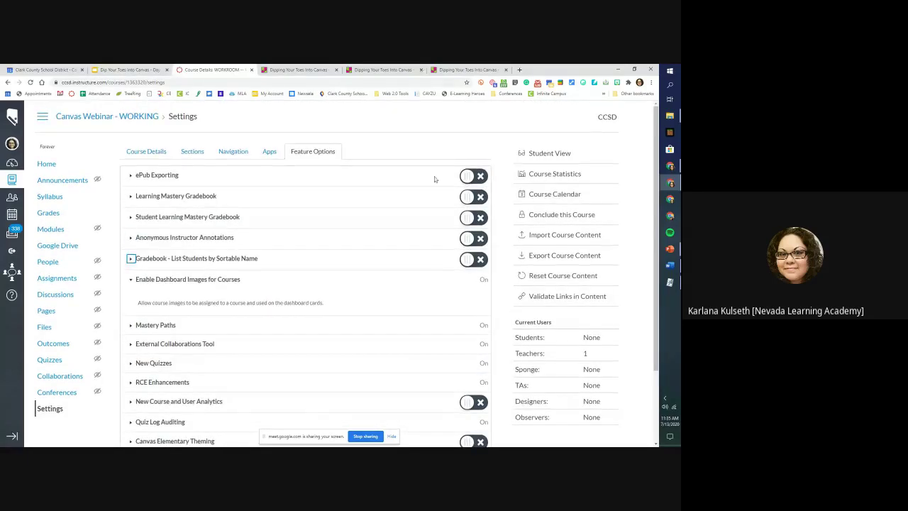
Filter External Apps by 'pearson', revealing Pearson and Pearson MyLab & Mastering, then clear the filter
left_click(272, 149)
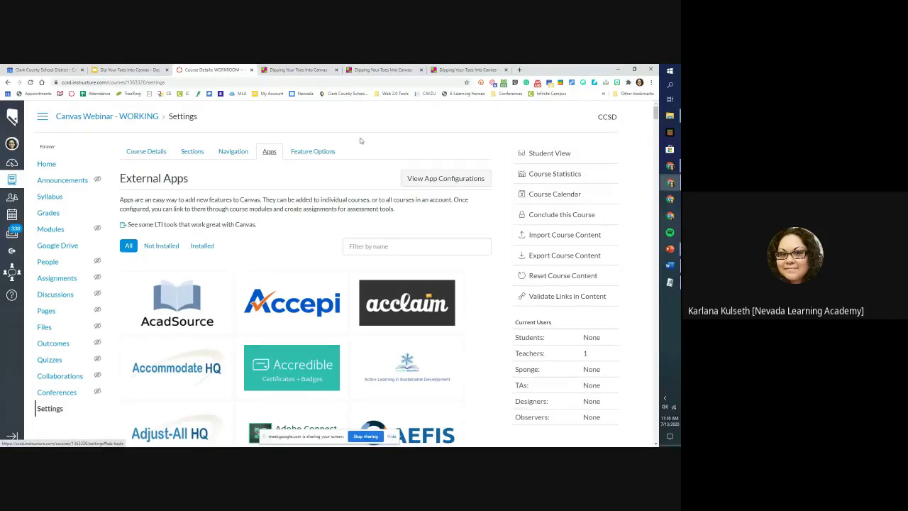
left_click(388, 247)
type("pearson")
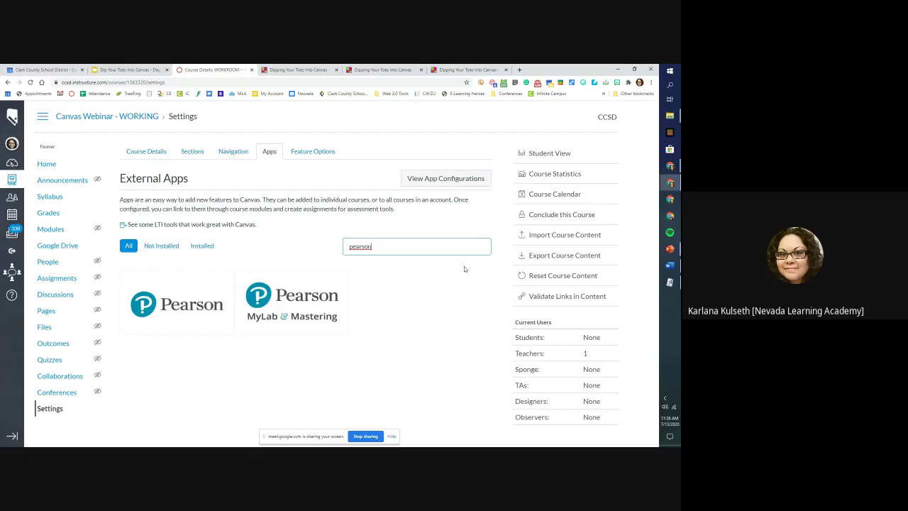
double_click(383, 244)
key("BackSpace")
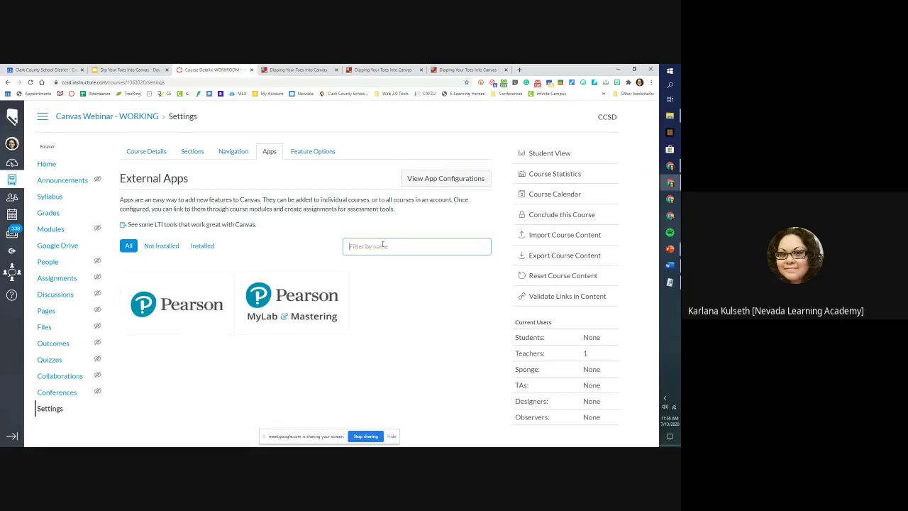
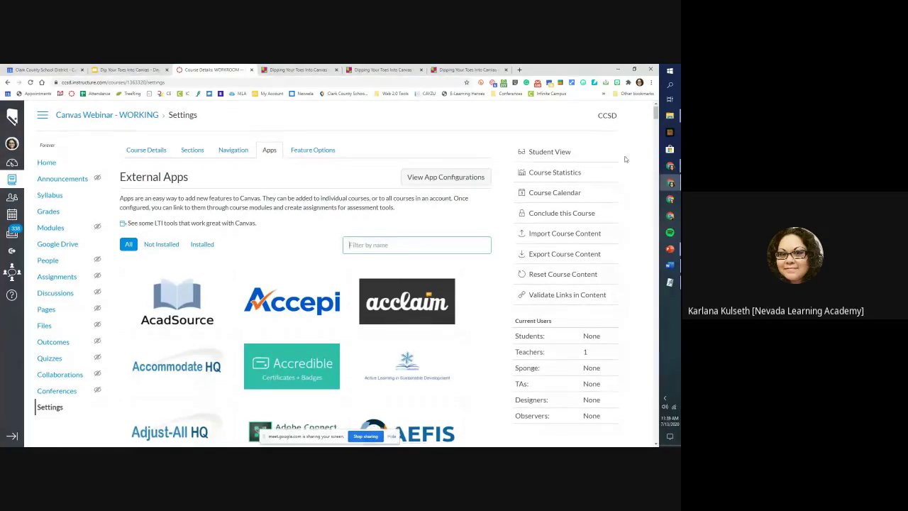
Scroll down the External Apps gallery to the S app tiles
scroll(629, 148, "down", 2)
scroll(632, 153, "up", 2)
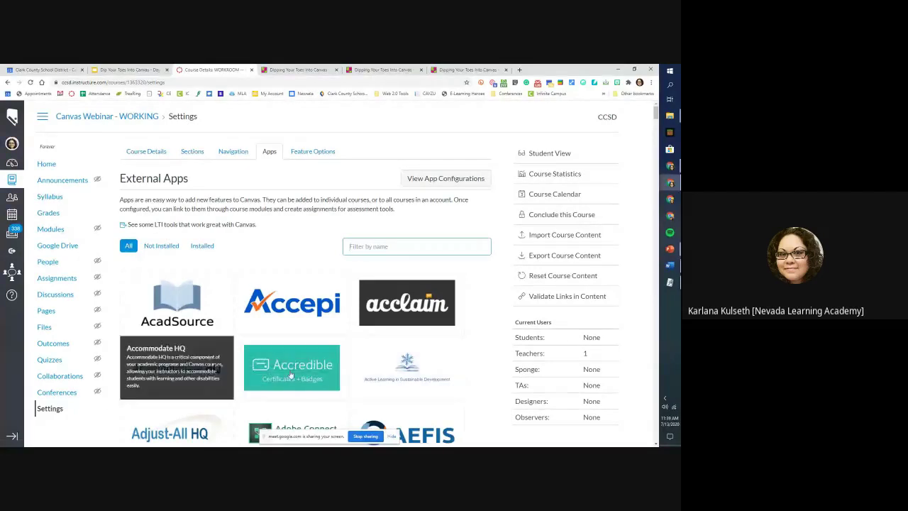
scroll(478, 359, "down", 3)
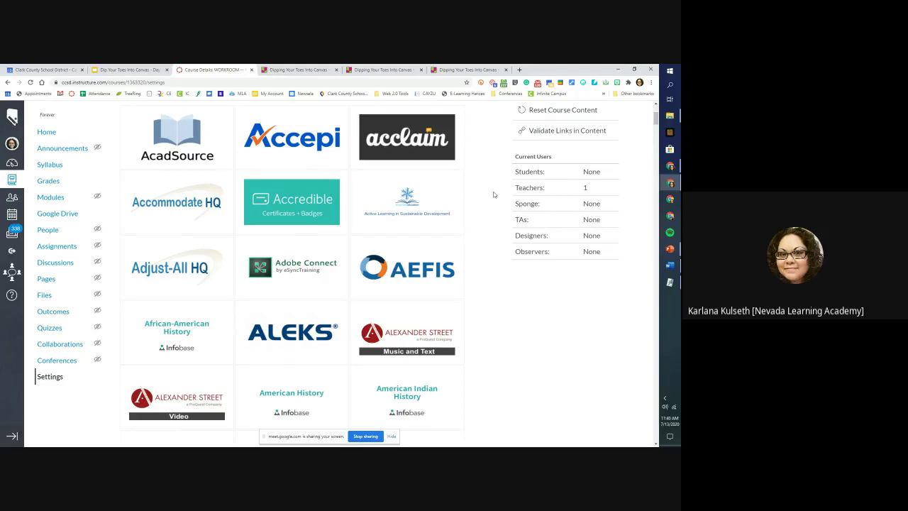
scroll(483, 179, "down", 4)
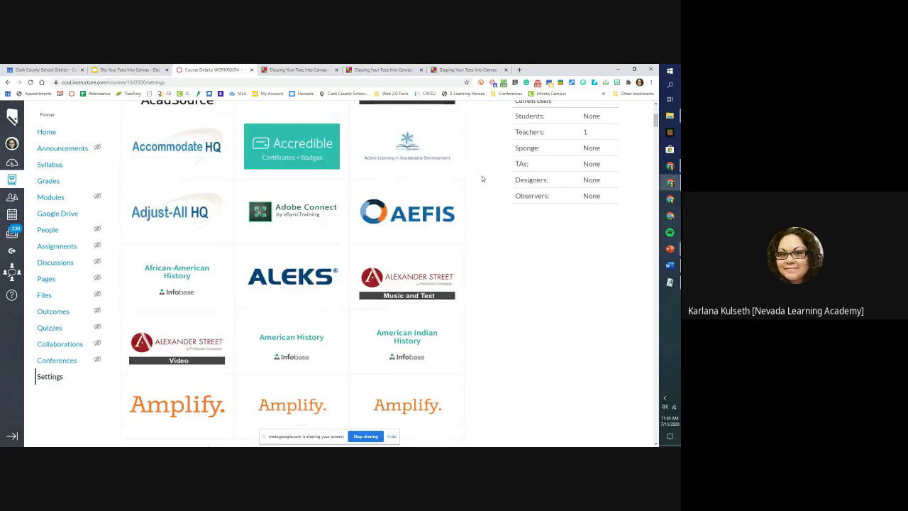
scroll(482, 178, "down", 1)
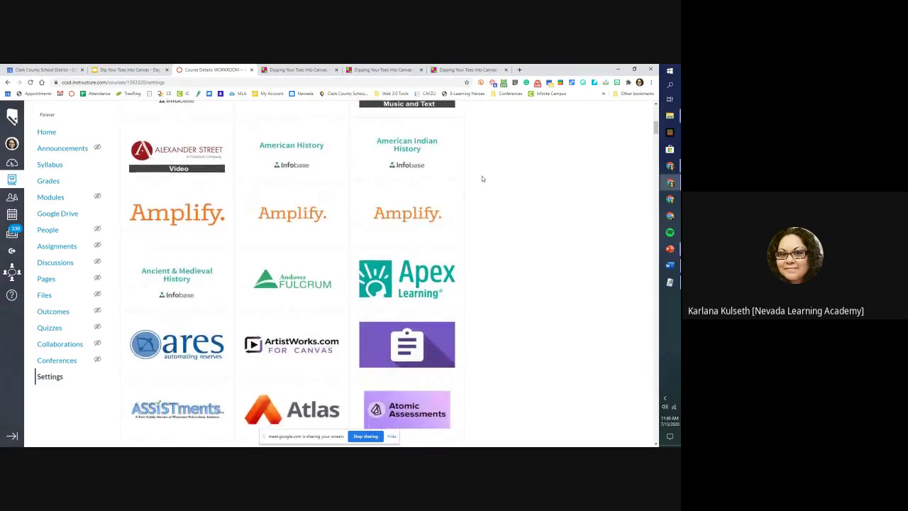
scroll(482, 179, "down", 2)
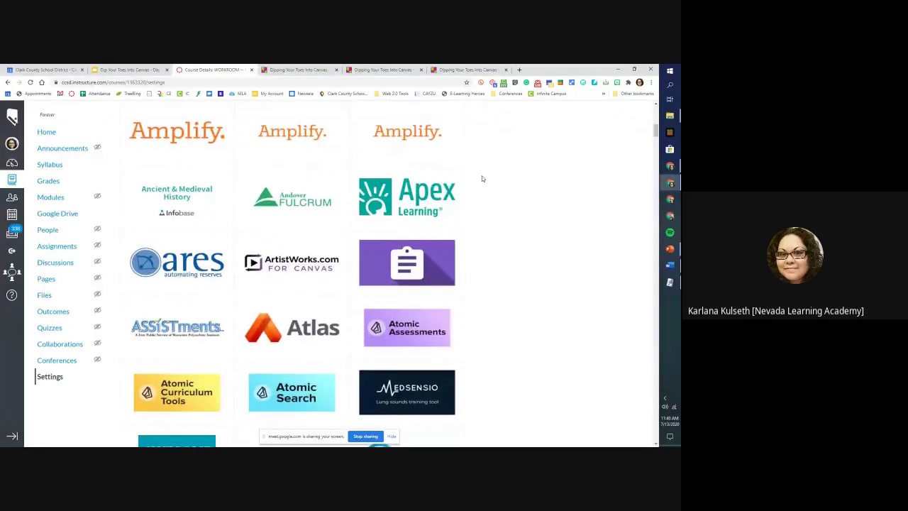
scroll(494, 353, "up", 10)
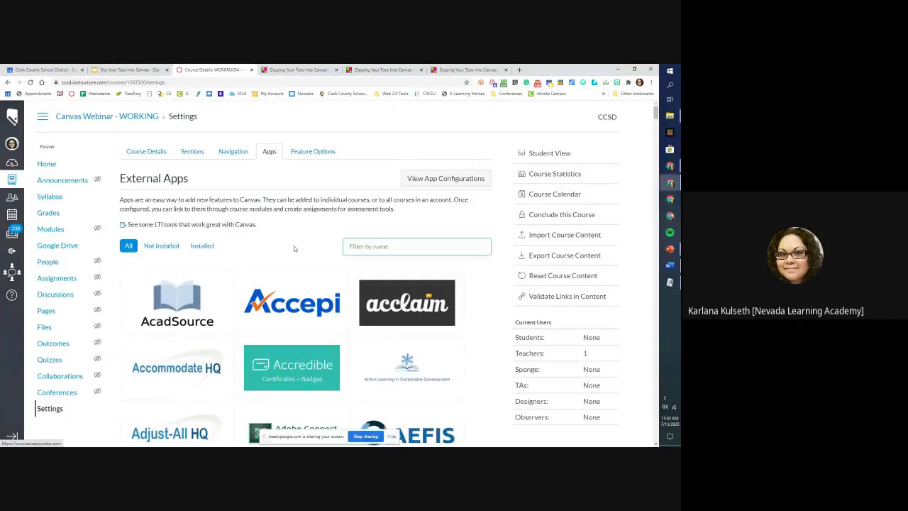
scroll(484, 332, "down", 1)
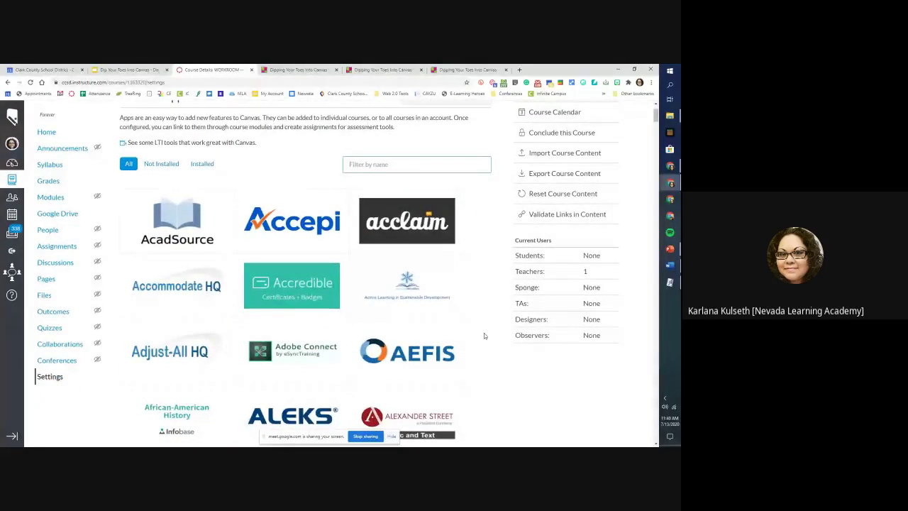
scroll(485, 336, "up", 1)
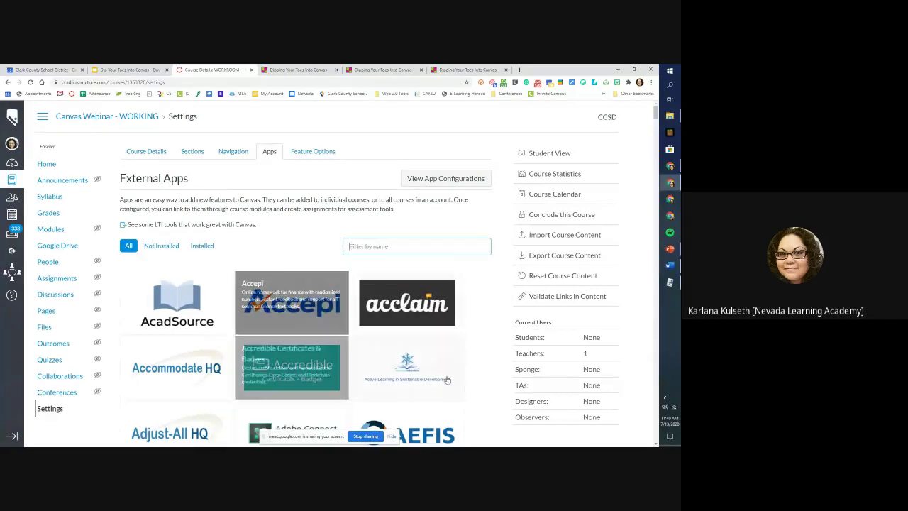
scroll(461, 383, "down", 10)
scroll(475, 389, "down", 15)
scroll(475, 389, "down", 15)
left_click_drag(655, 236, 655, 434)
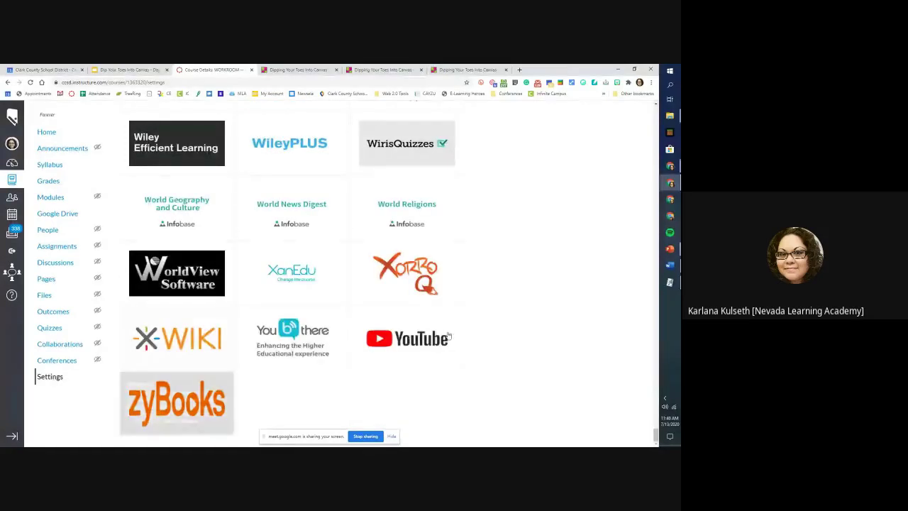
Scroll up through the app tiles to myON, MyOpenMath, NBC Learn, Nearpod and Niche Academy
scroll(510, 298, "up", 3)
scroll(511, 299, "up", 4)
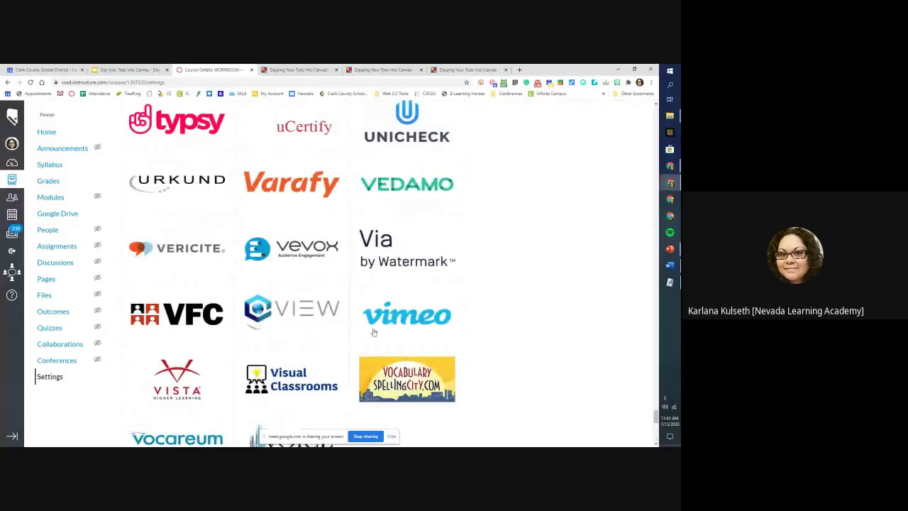
scroll(536, 319, "up", 2)
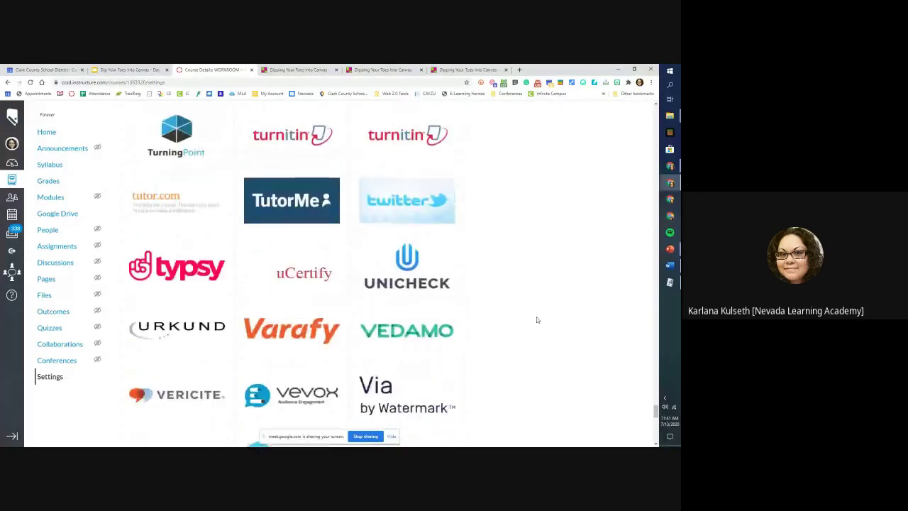
scroll(537, 320, "up", 2)
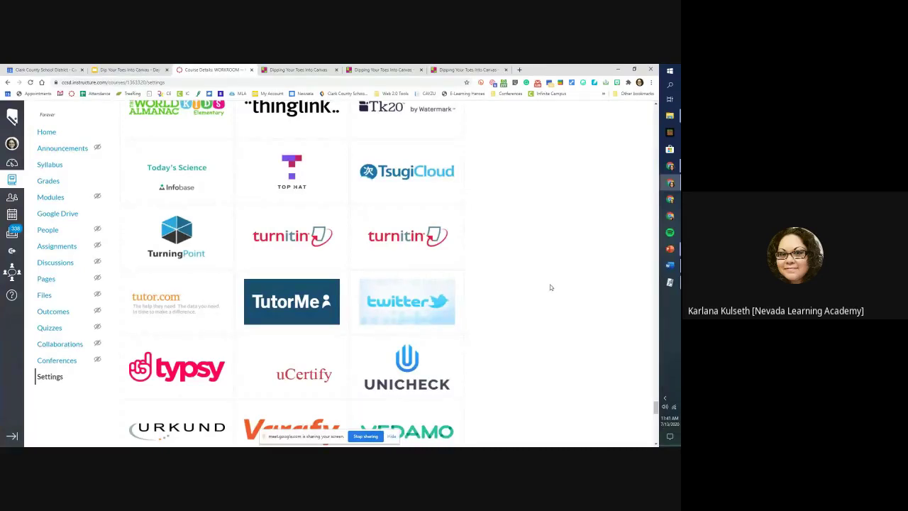
scroll(548, 287, "up", 1)
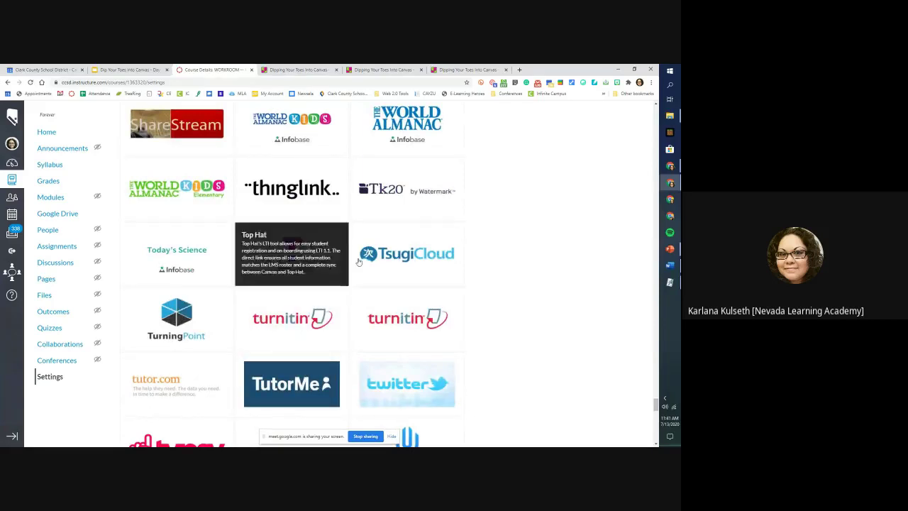
scroll(568, 249, "up", 2)
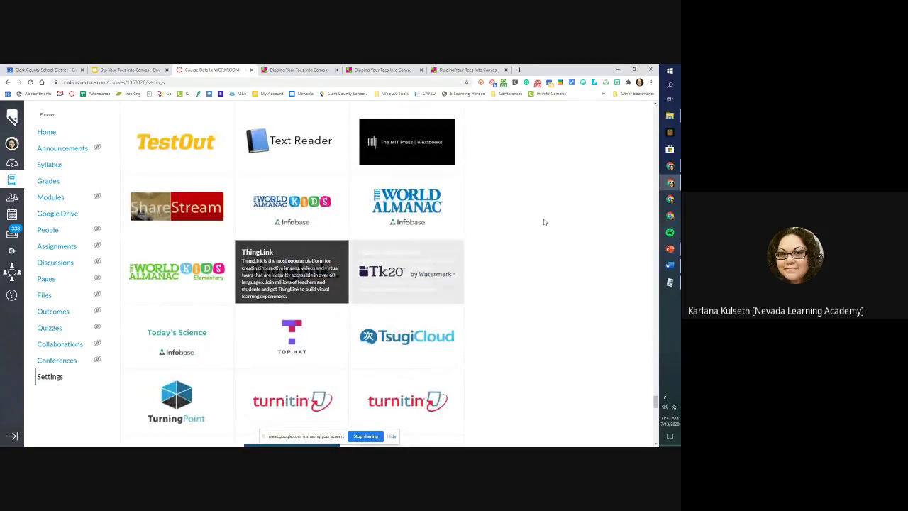
scroll(546, 228, "up", 1)
scroll(546, 227, "up", 3)
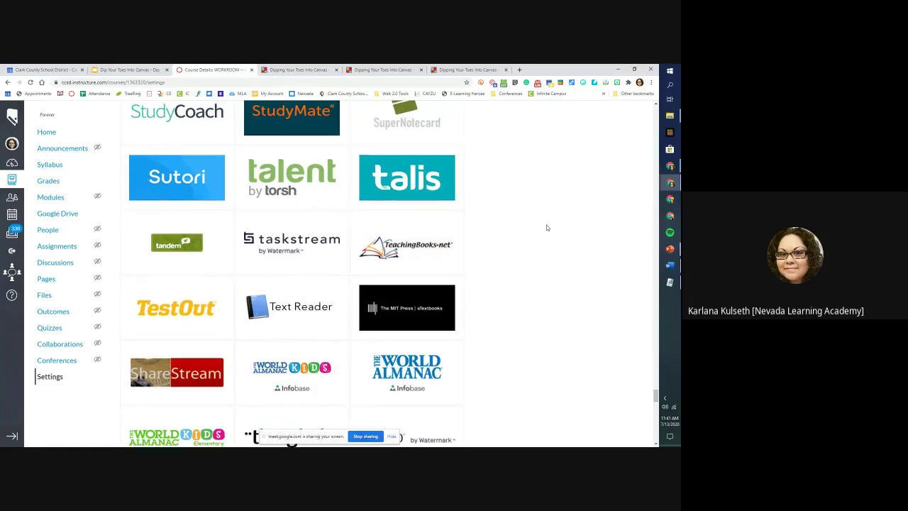
scroll(546, 228, "up", 2)
scroll(547, 228, "up", 4)
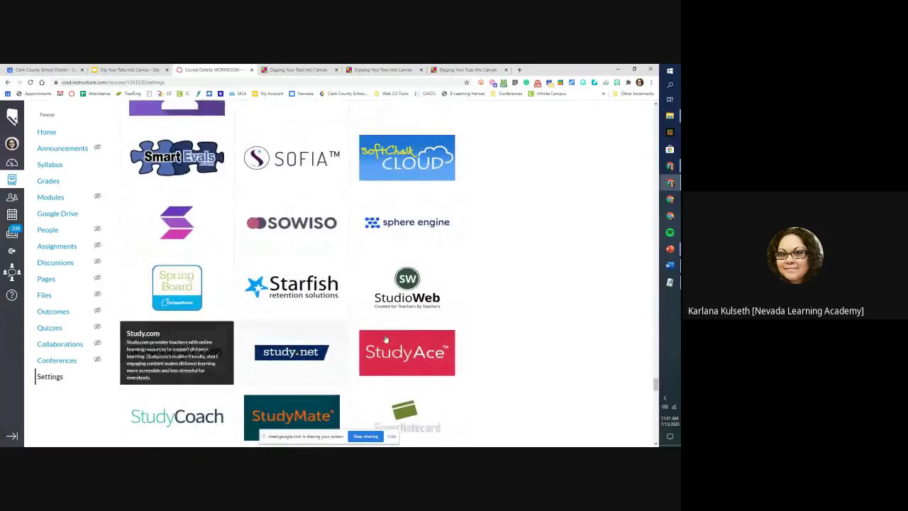
scroll(603, 294, "up", 1)
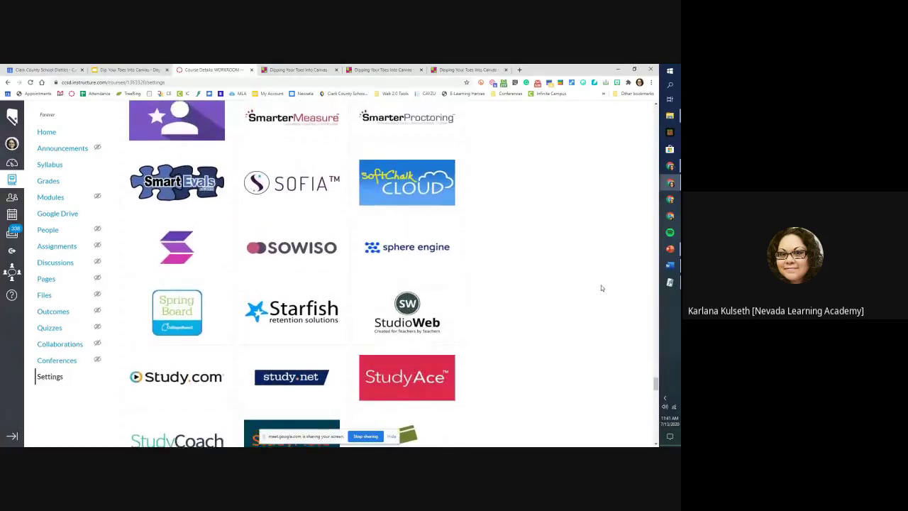
scroll(603, 288, "up", 4)
scroll(604, 289, "up", 4)
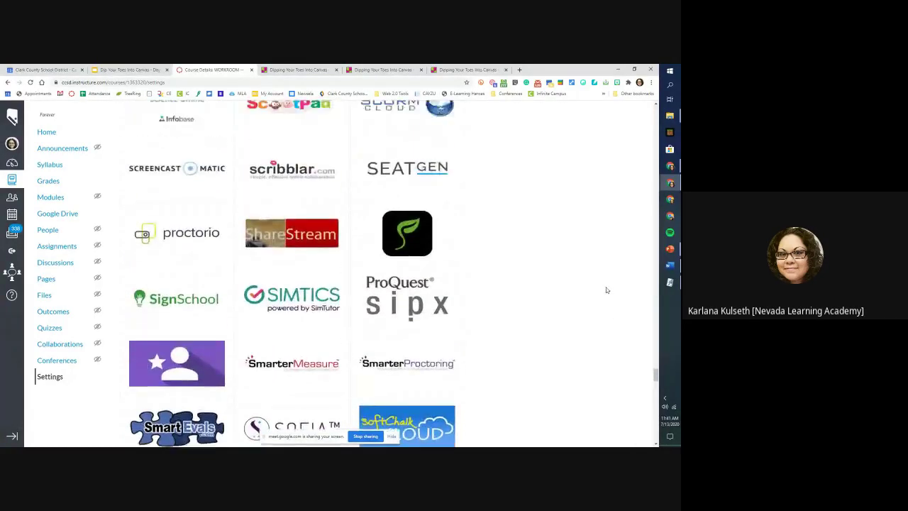
mouse_move(128, 262)
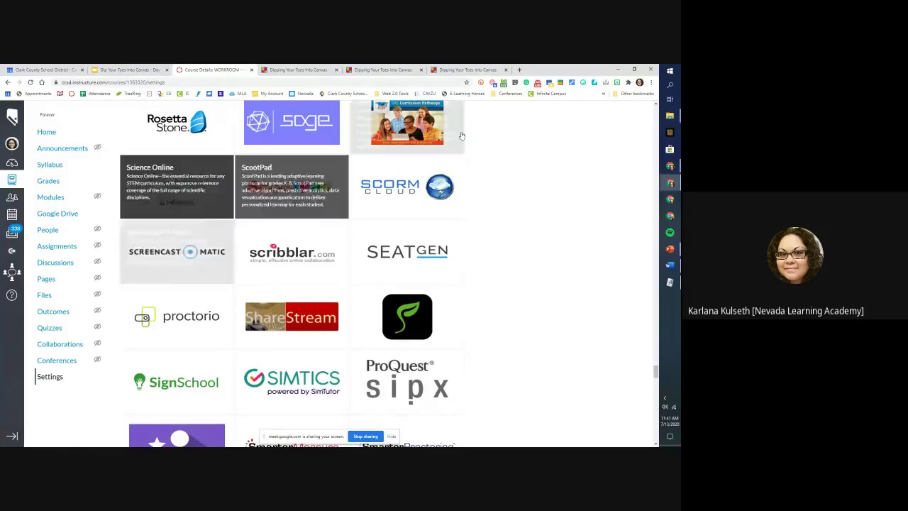
scroll(543, 276, "up", 2)
scroll(545, 276, "up", 1)
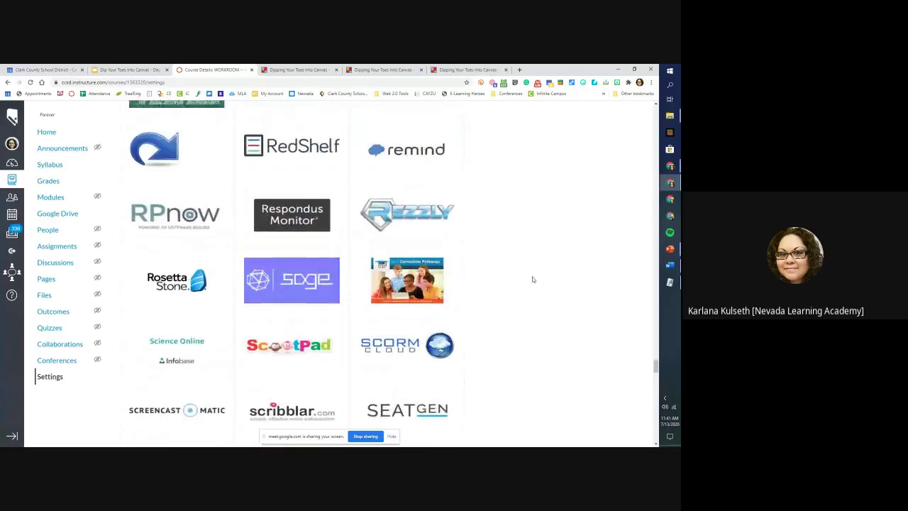
scroll(609, 284, "up", 1)
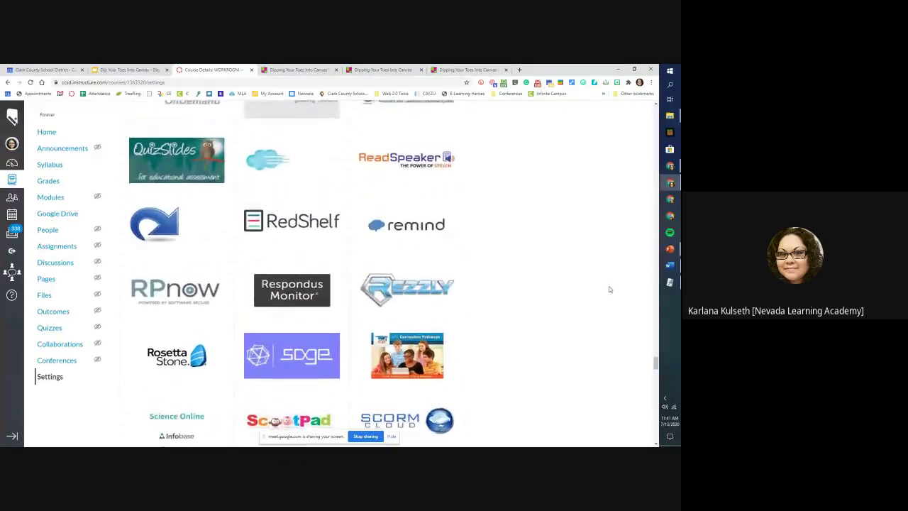
mouse_move(423, 236)
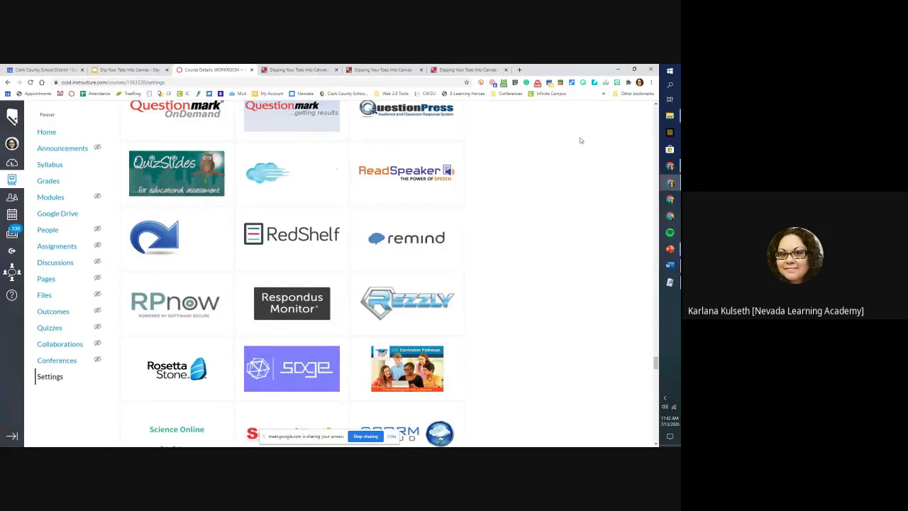
scroll(579, 213, "up", 3)
scroll(539, 248, "down", 1)
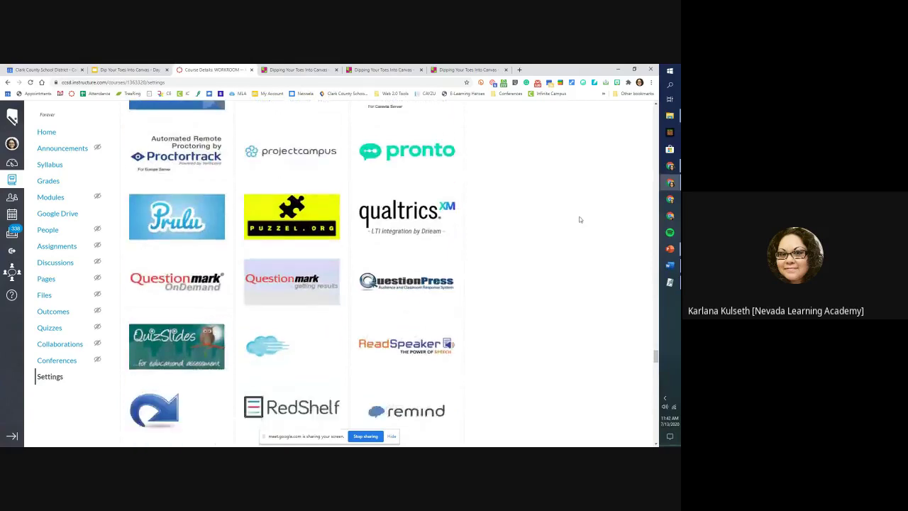
mouse_move(327, 340)
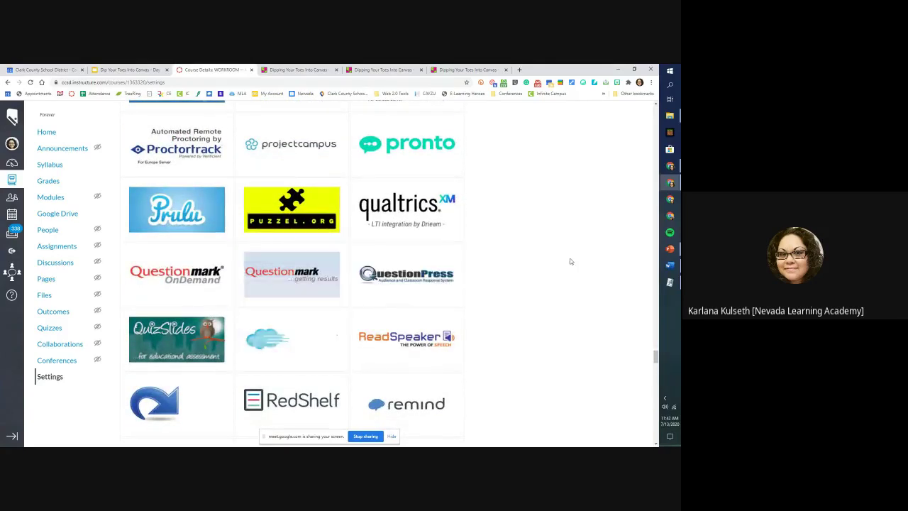
scroll(570, 261, "up", 3)
scroll(570, 260, "up", 8)
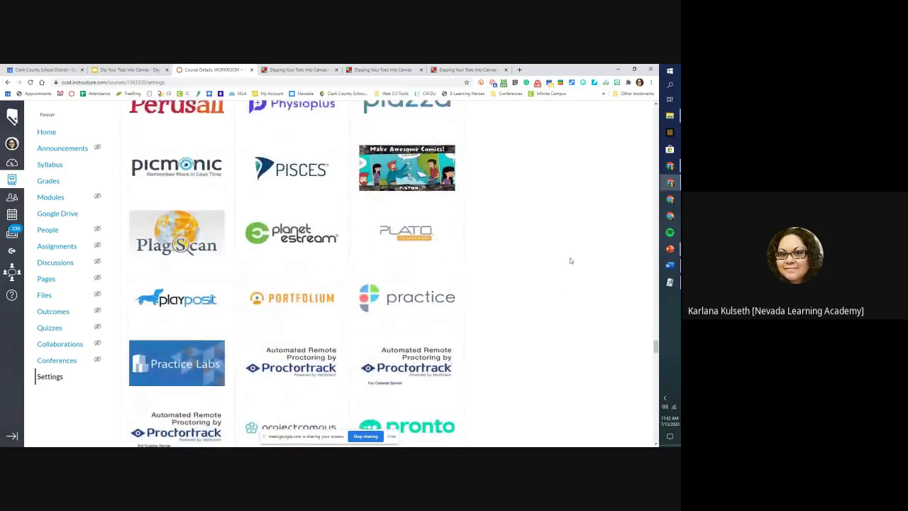
scroll(570, 261, "up", 5)
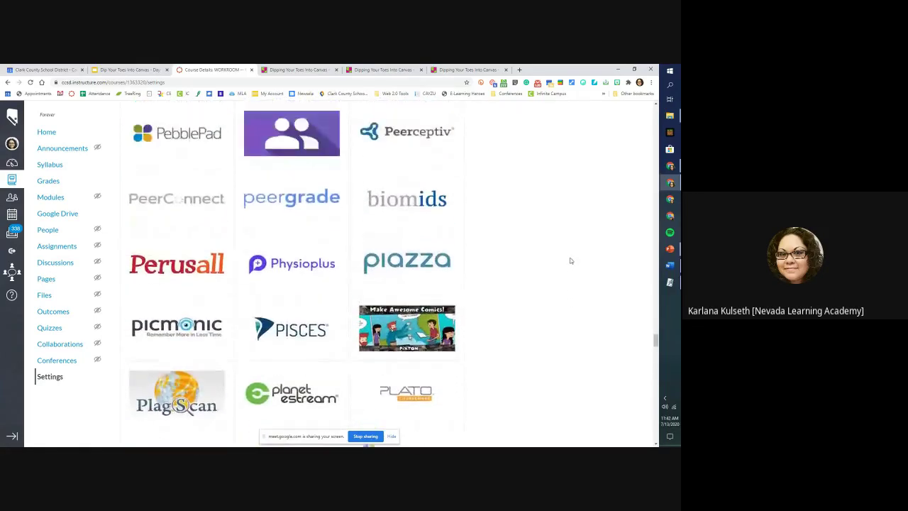
scroll(559, 269, "up", 4)
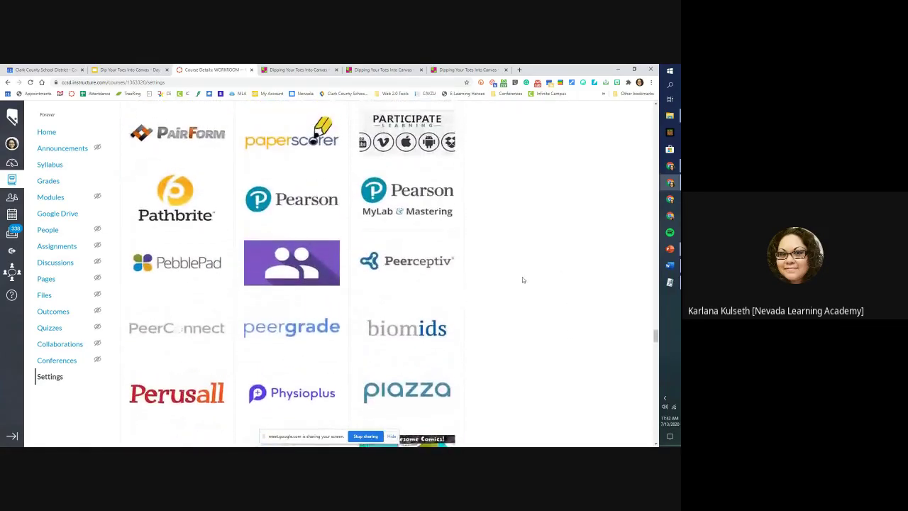
scroll(520, 276, "up", 2)
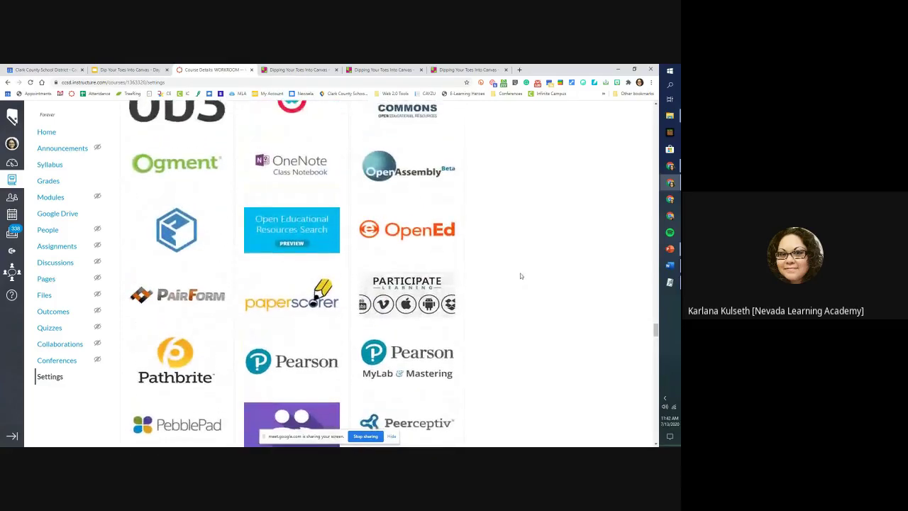
scroll(520, 276, "up", 2)
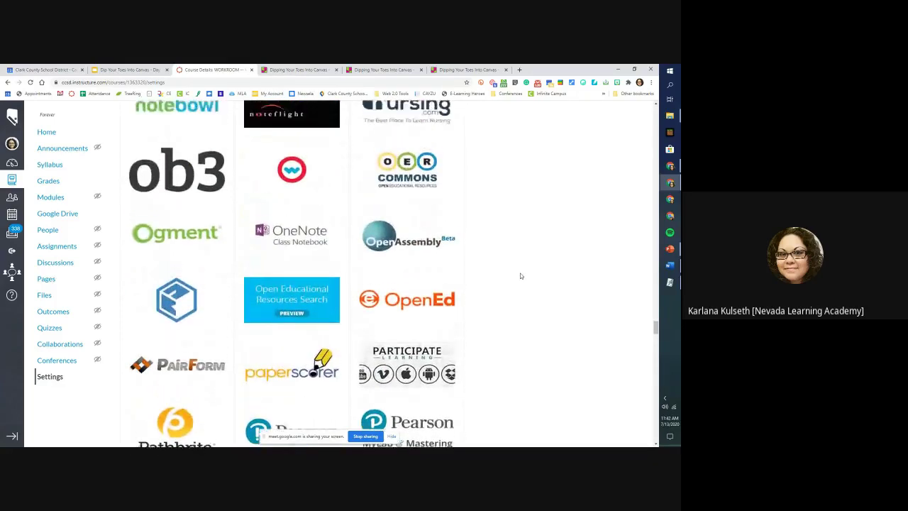
scroll(514, 137, "up", 1)
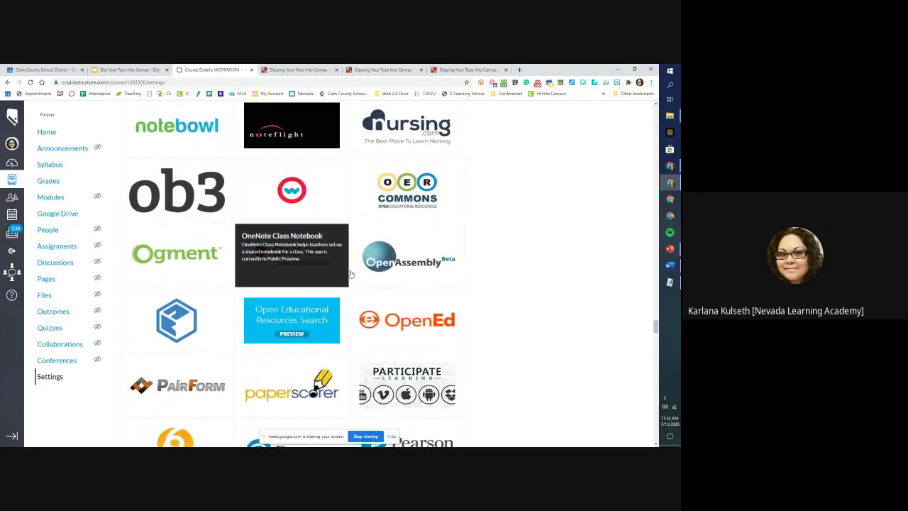
scroll(576, 256, "up", 4)
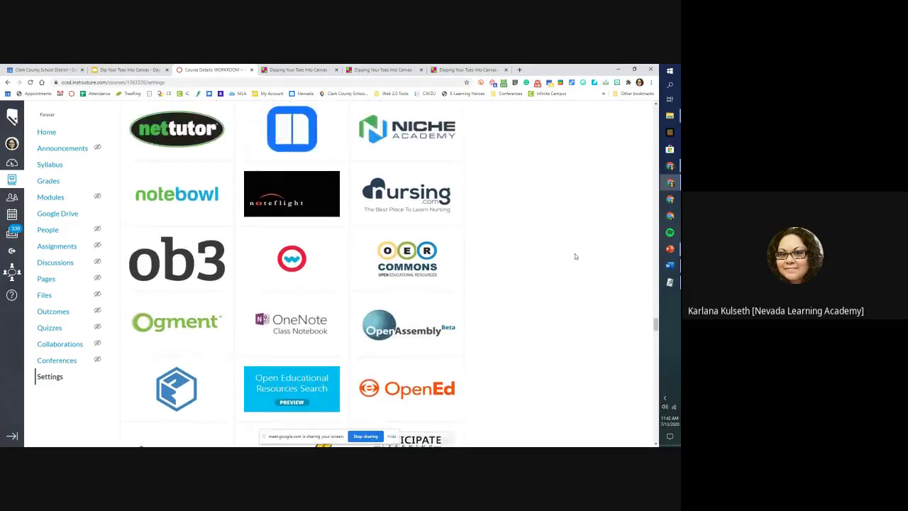
scroll(575, 256, "up", 1)
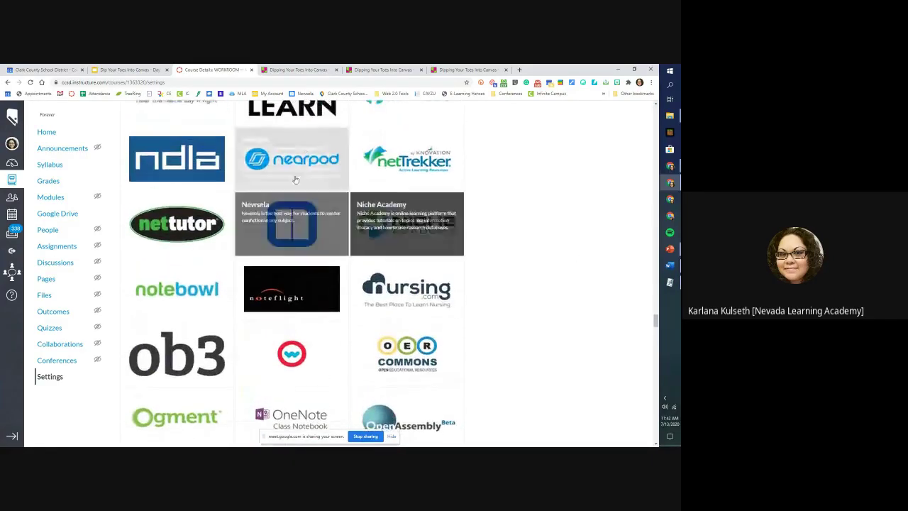
scroll(601, 312, "up", 4)
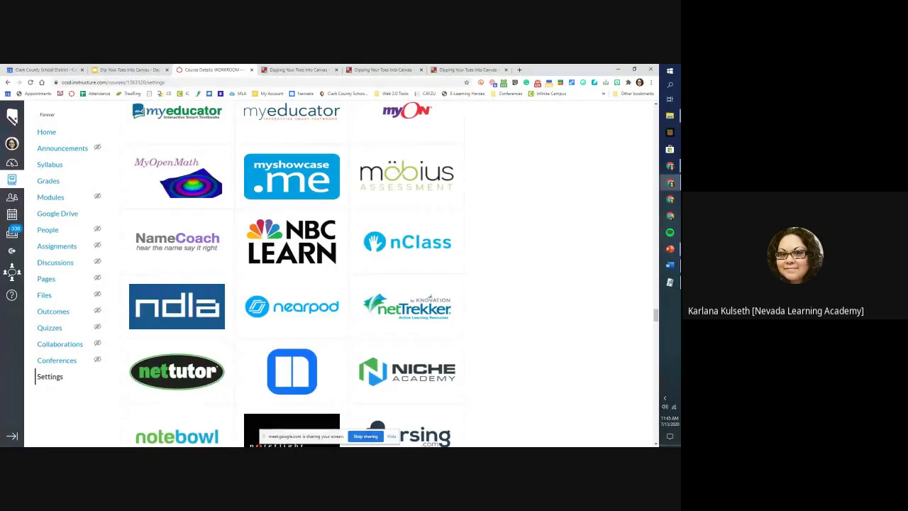
Scroll up to the M apps like mahara and MathType, then return to the Customizing Your Workroom slide
scroll(347, 273, "up", 3)
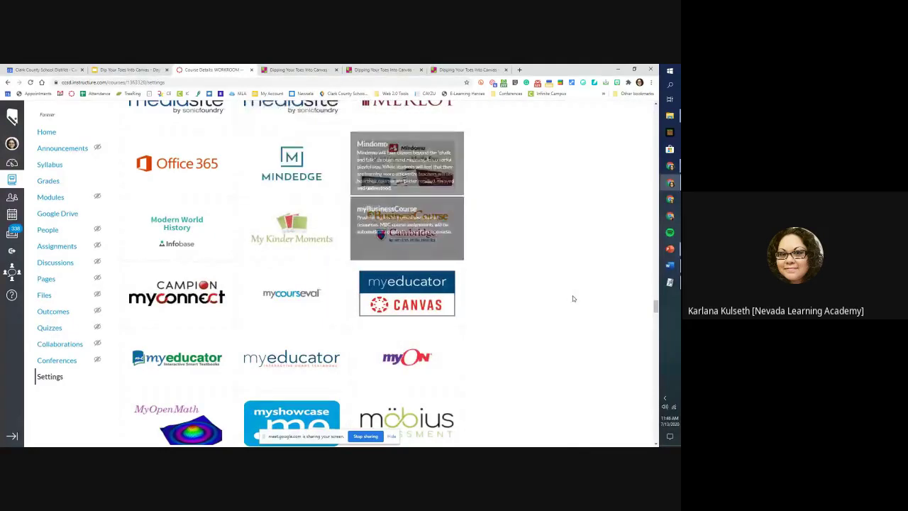
scroll(573, 298, "up", 4)
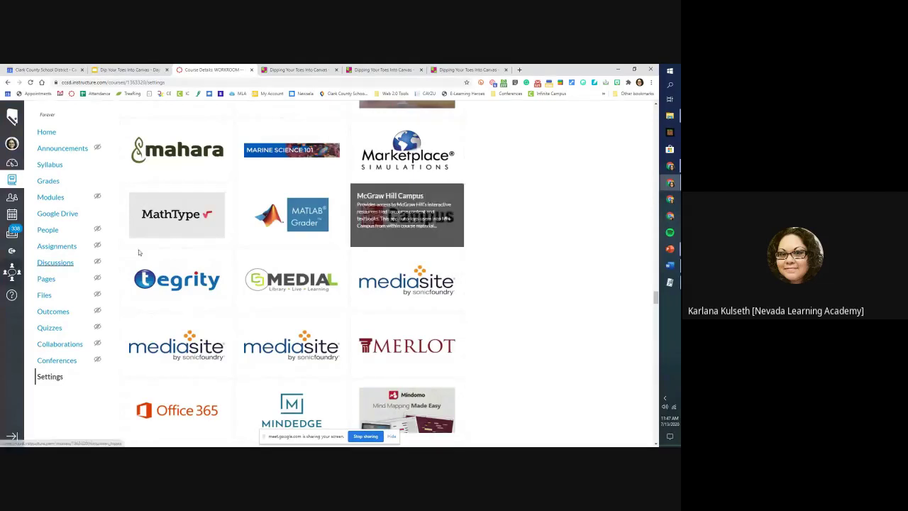
left_click(128, 69)
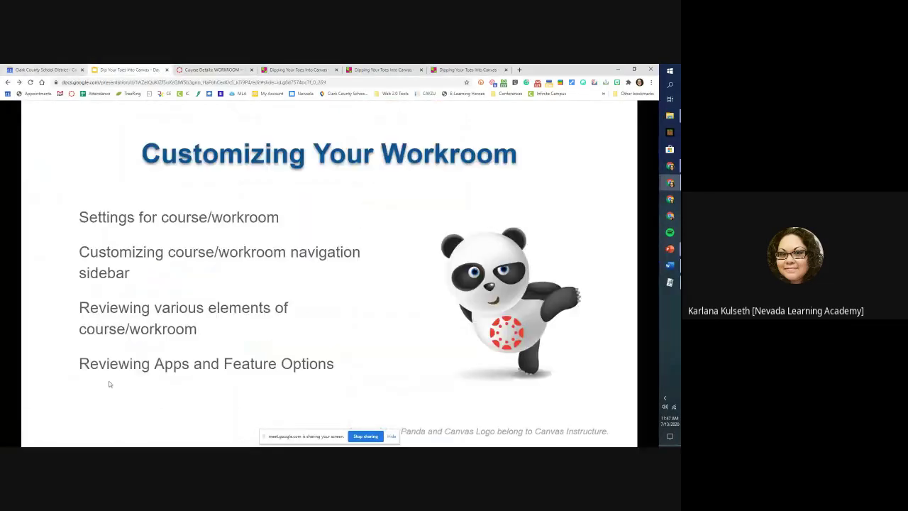
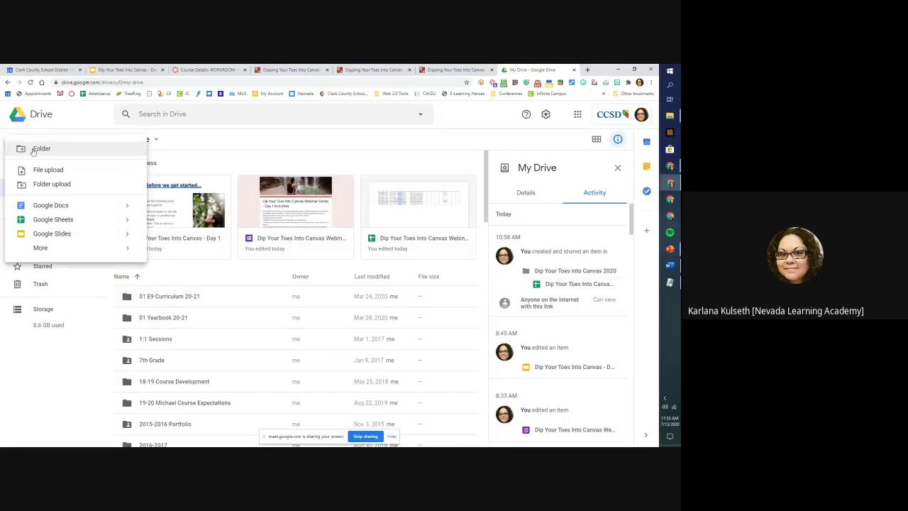
Create a new folder called 'DYTIC - Day 2' in My Drive
left_click(95, 148)
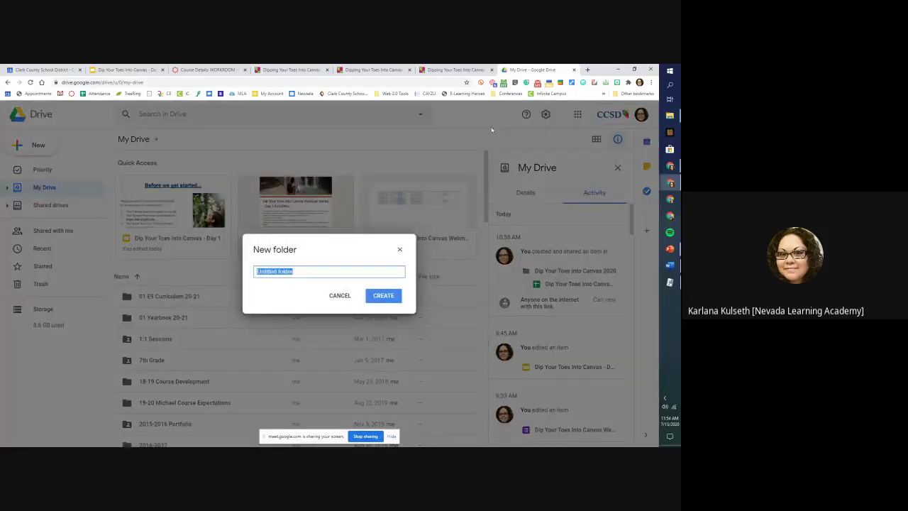
type("DYTIC - Day 2")
left_click(384, 295)
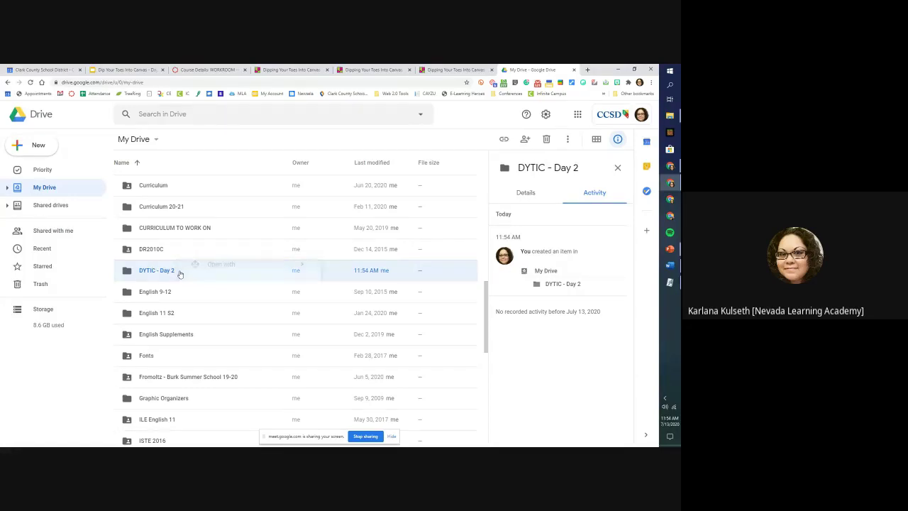
Prefix the 'DYTIC - Day 2' folder name with '01 ' so it sorts first
right_click(181, 270)
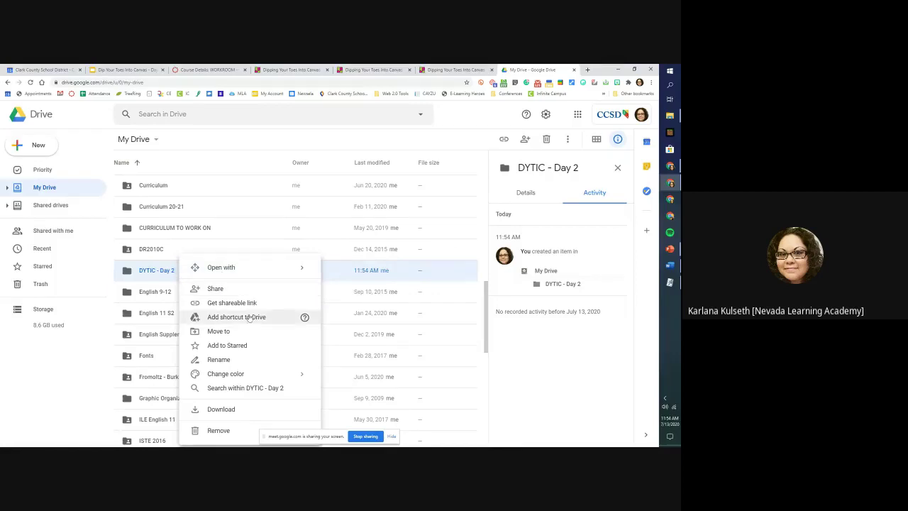
left_click(248, 361)
key("Home")
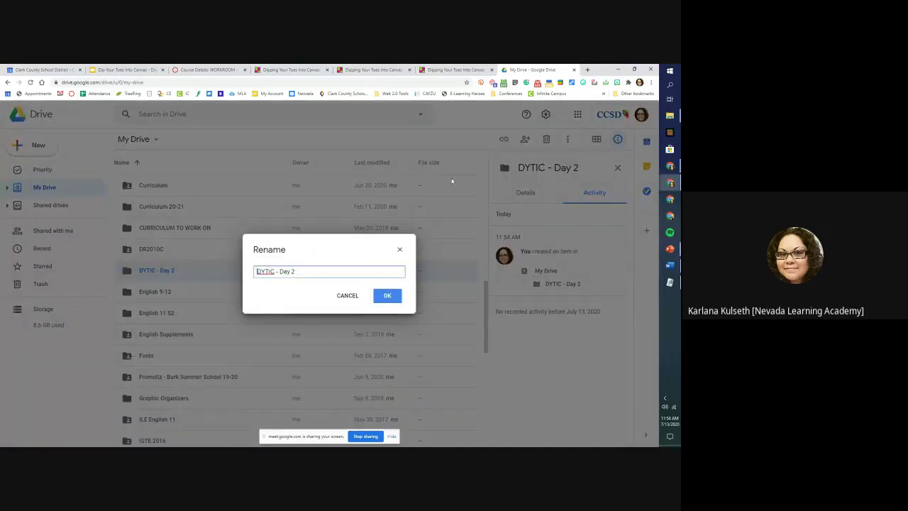
type("01")
key("Return")
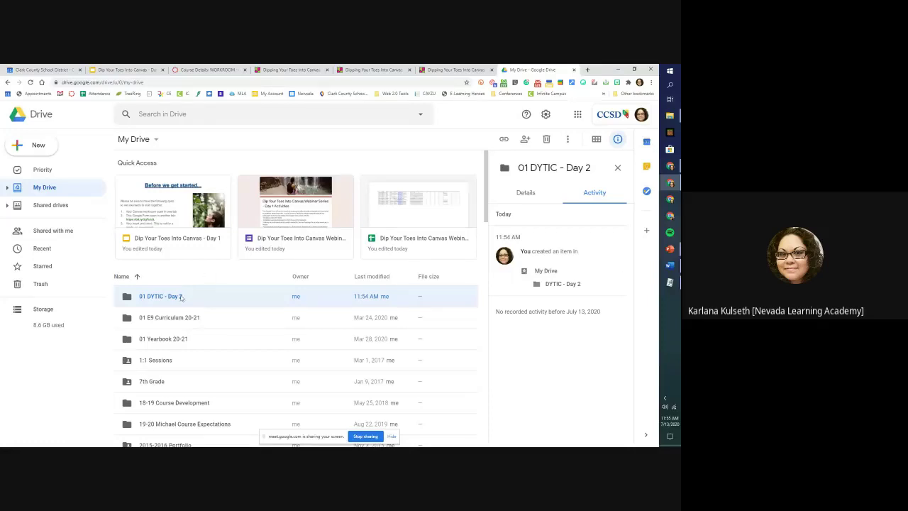
Open the empty '01 DYTIC - Day 2' folder from the My Drive list
double_click(181, 297)
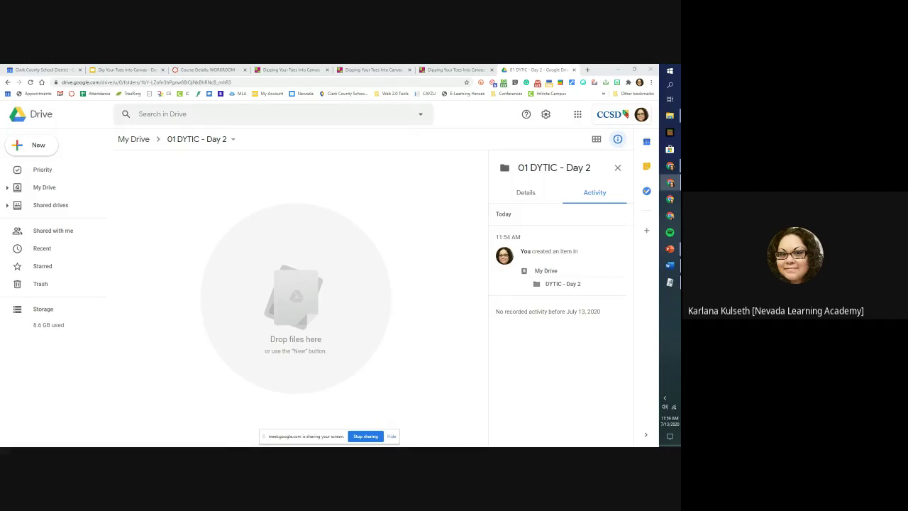
left_click(454, 69)
left_click(252, 81)
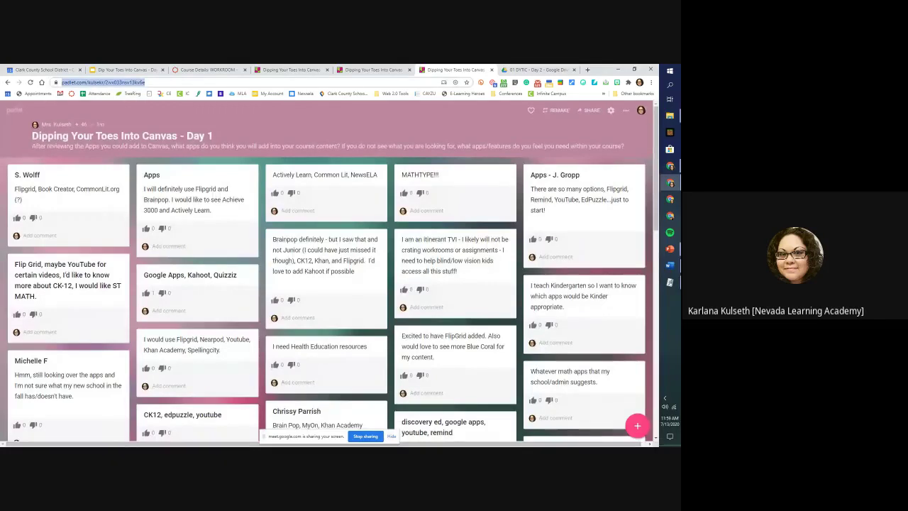
key("alt+Tab")
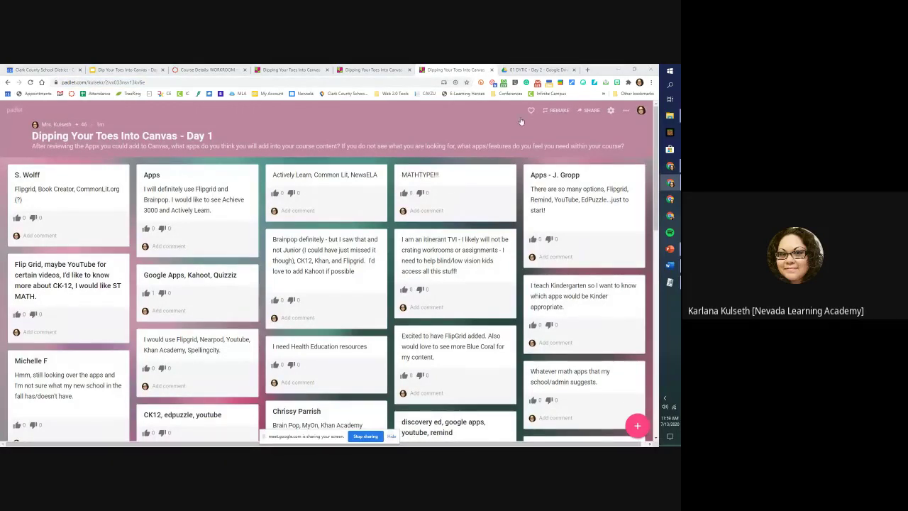
left_click(537, 70)
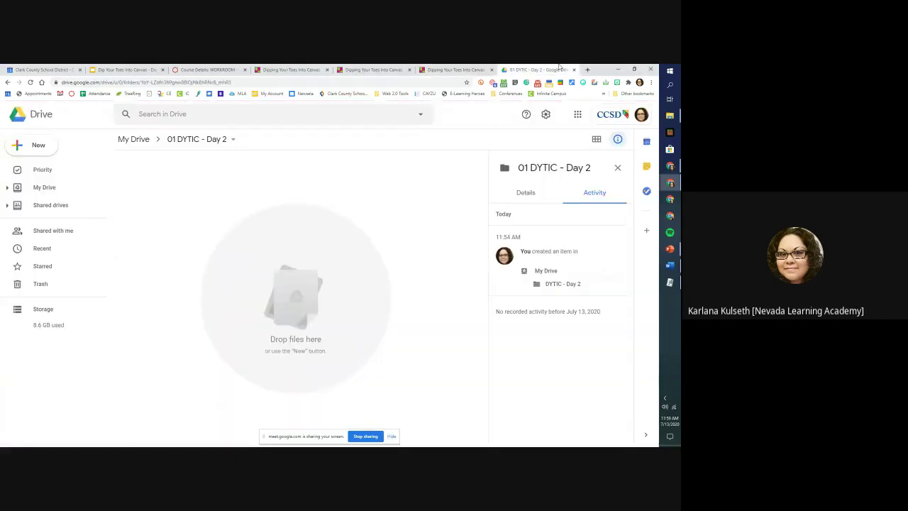